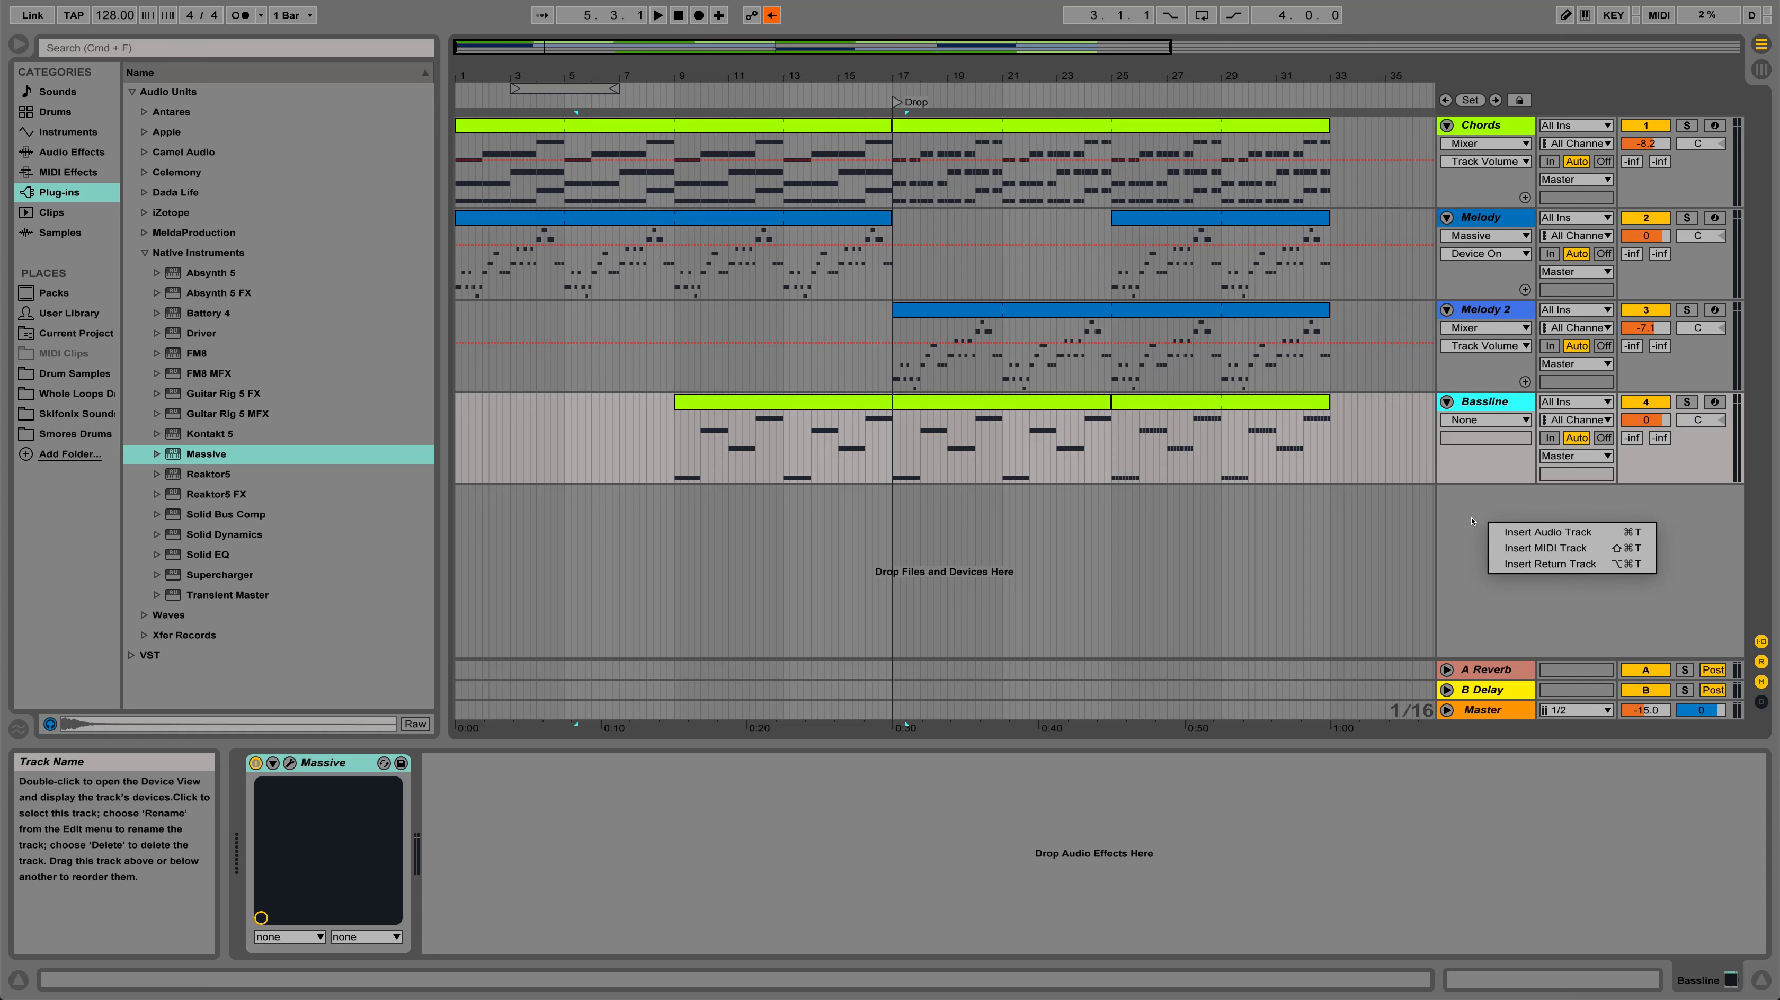
# Insert a new audio track below the Bassline track
pyautogui.click(1531, 533)
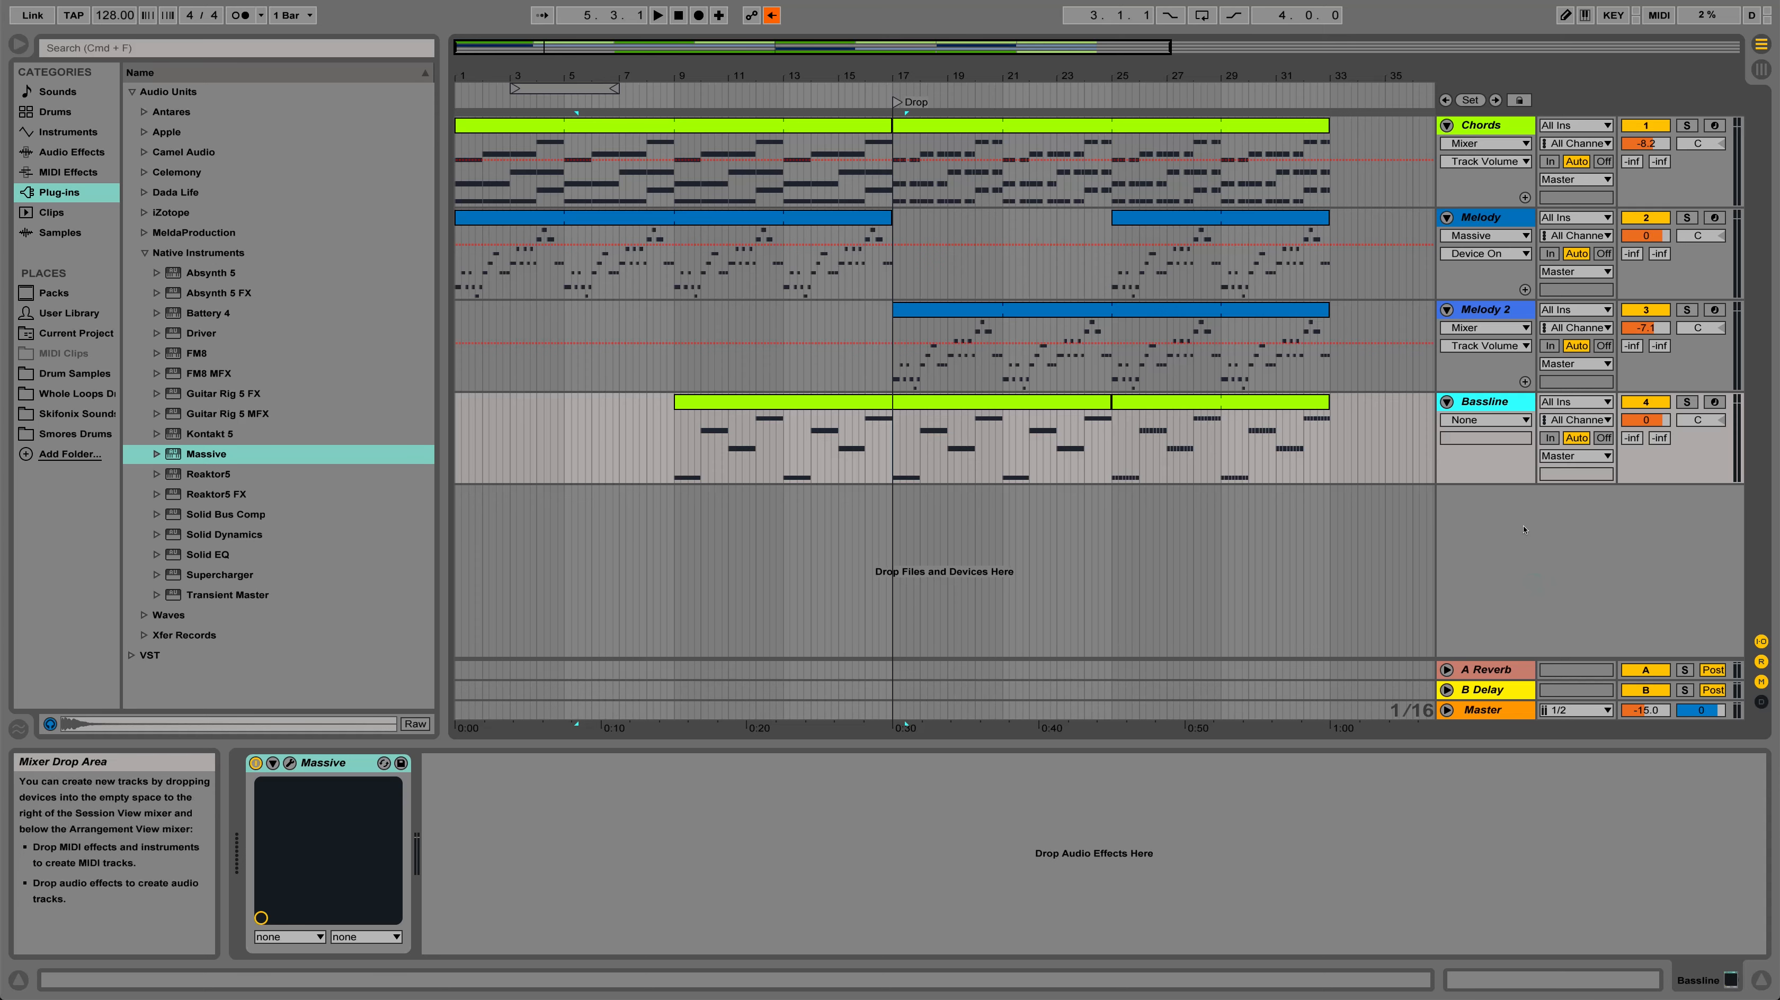
pyautogui.rightClick(1524, 530)
pyautogui.click(1556, 531)
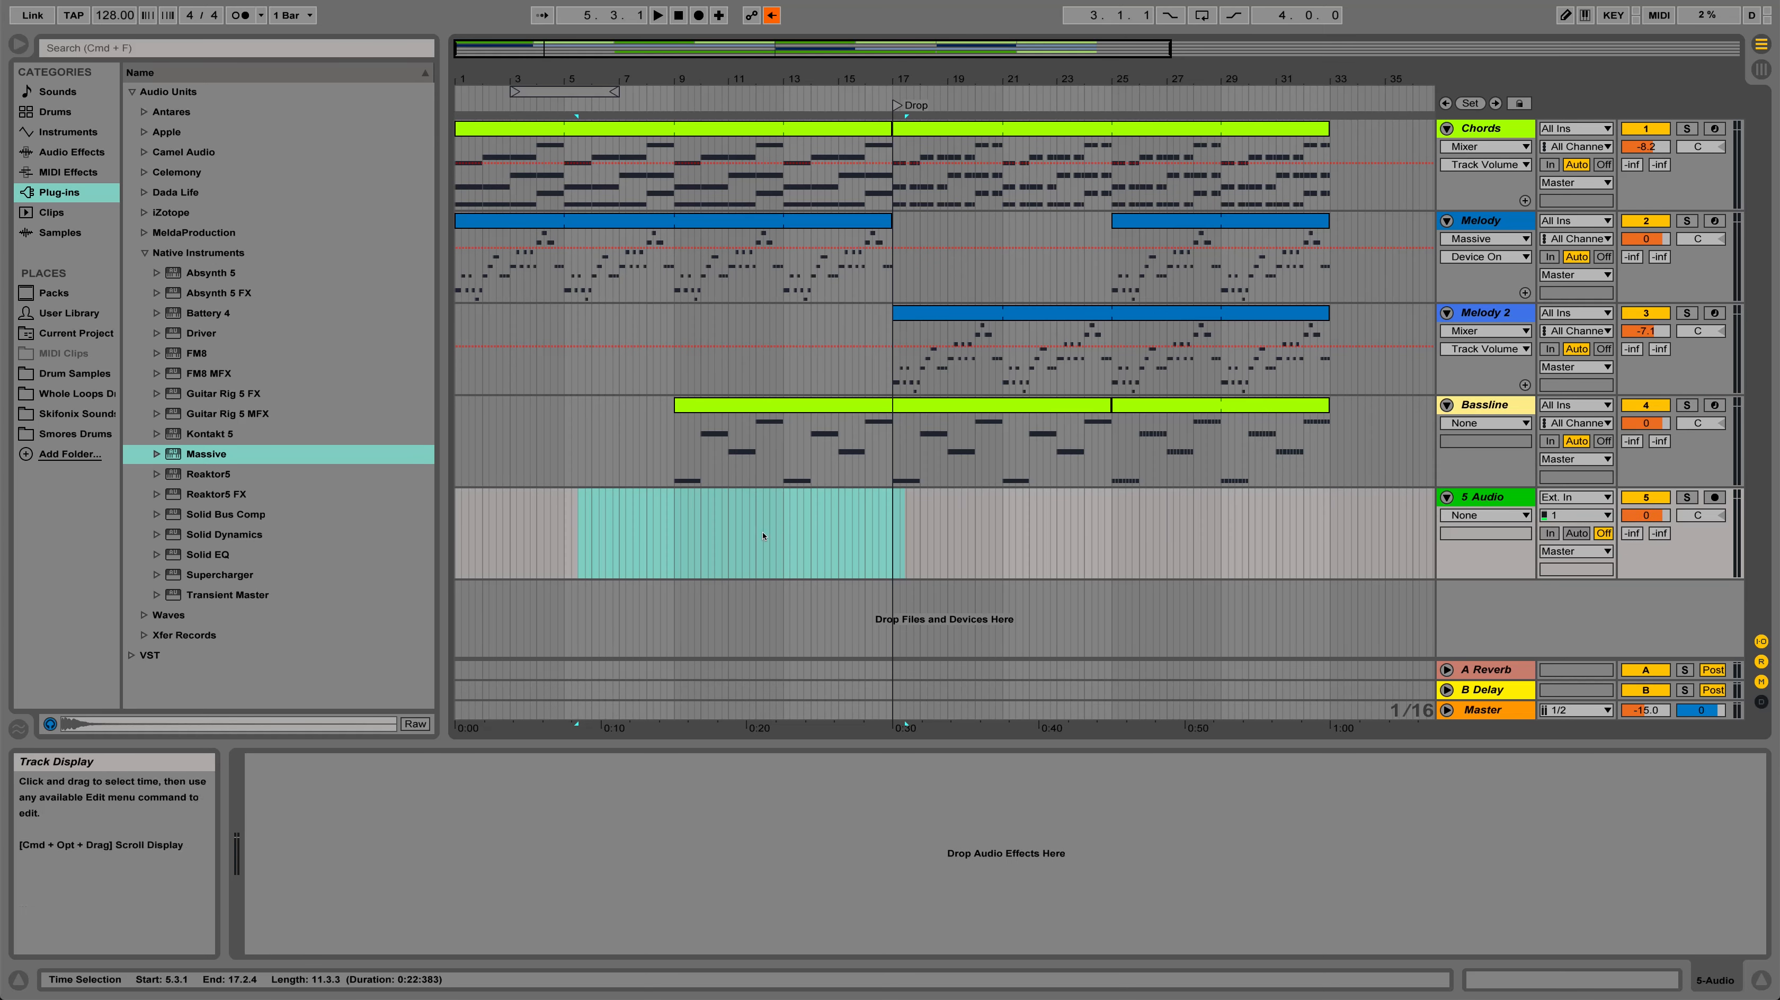
# Set the arrangement's fixed grid to 1/4
pyautogui.click(585, 534)
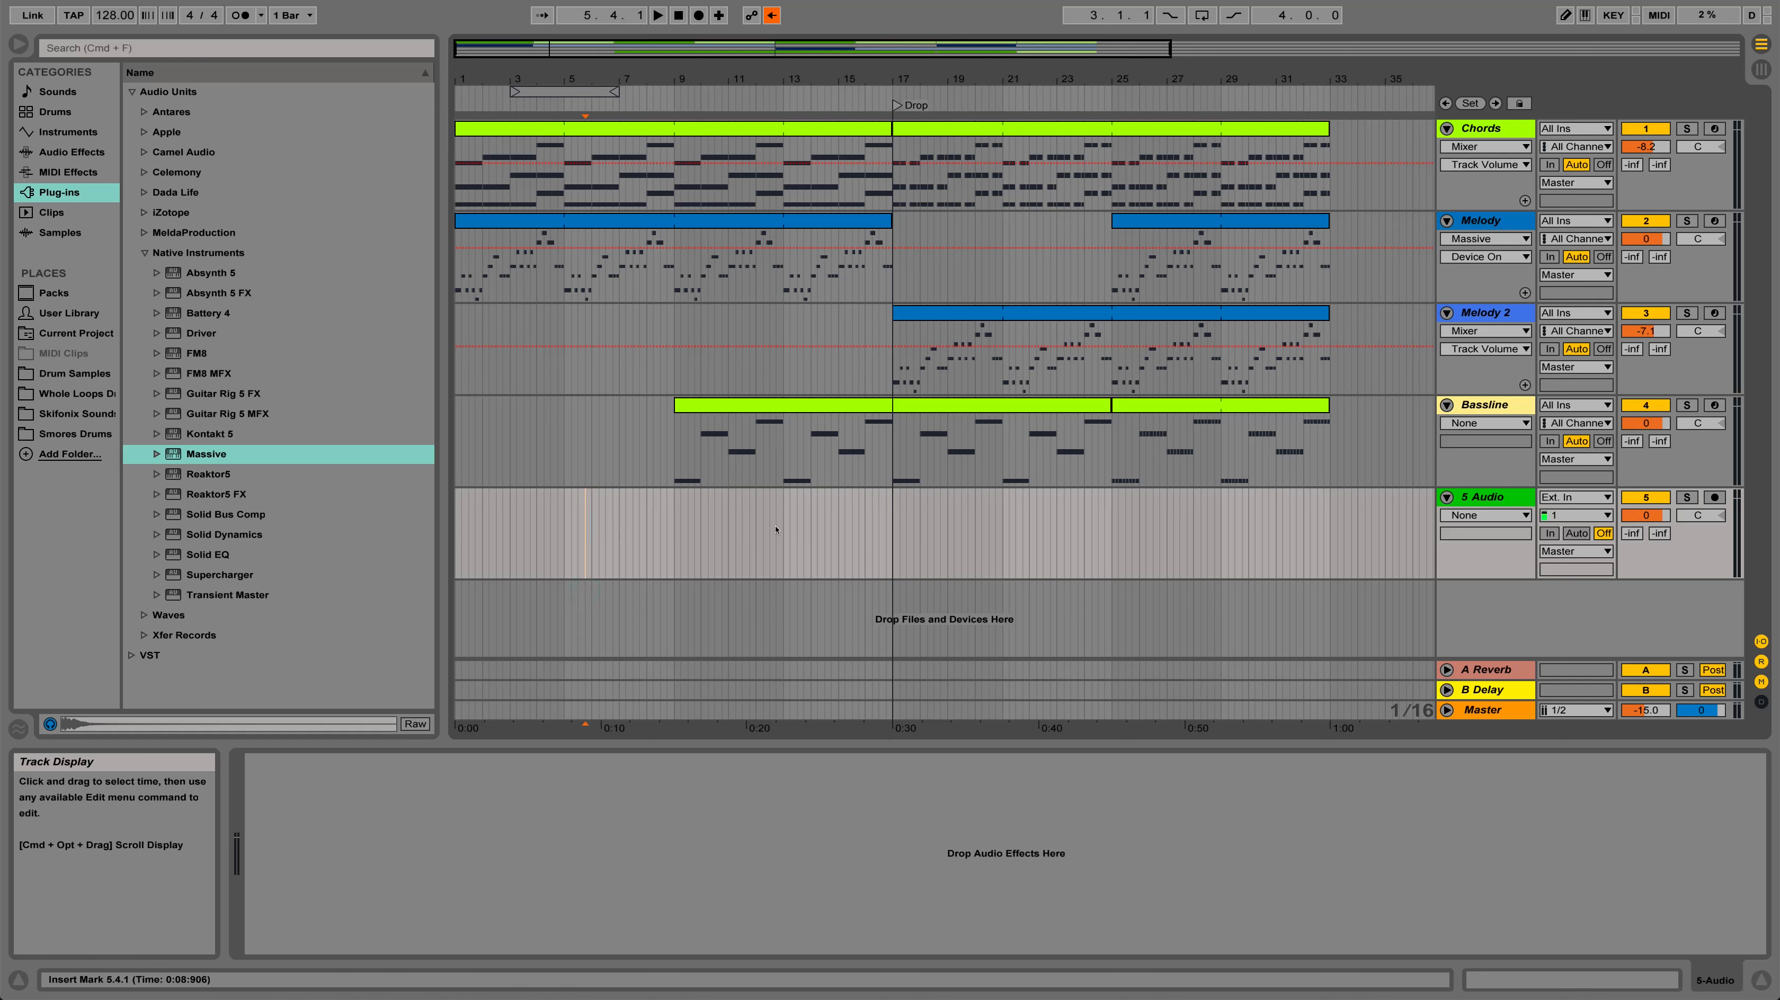
pyautogui.rightClick(683, 532)
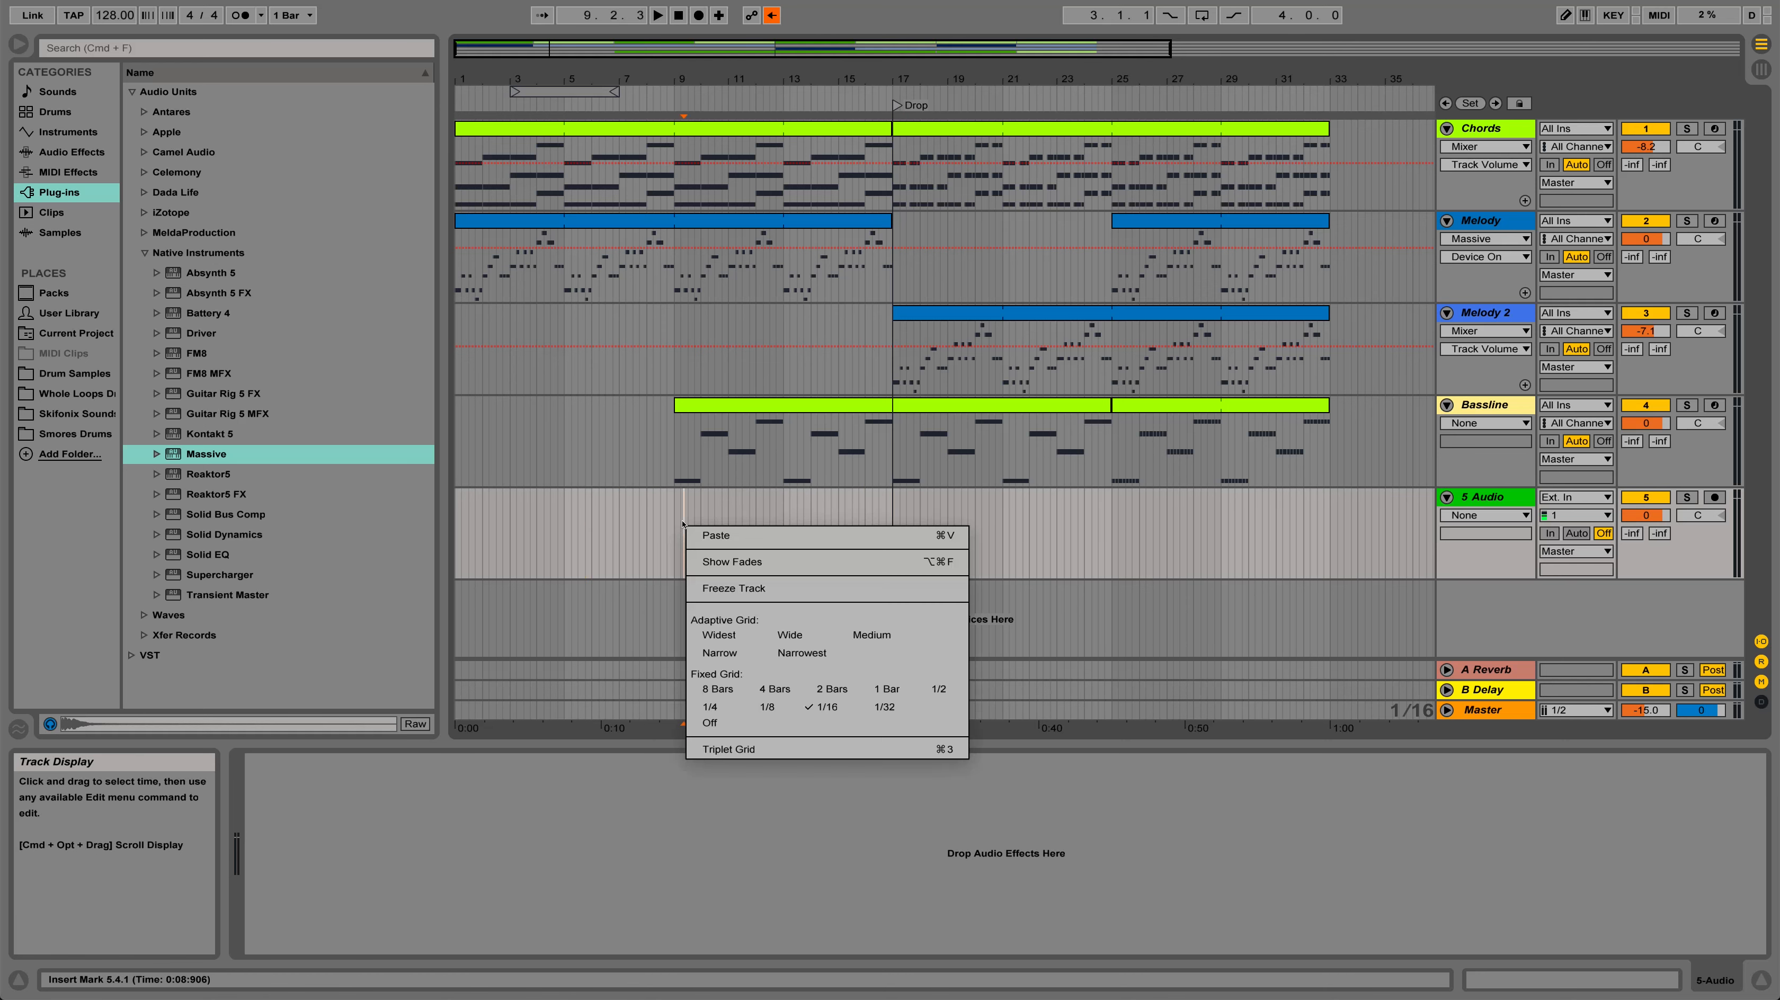
pyautogui.click(714, 707)
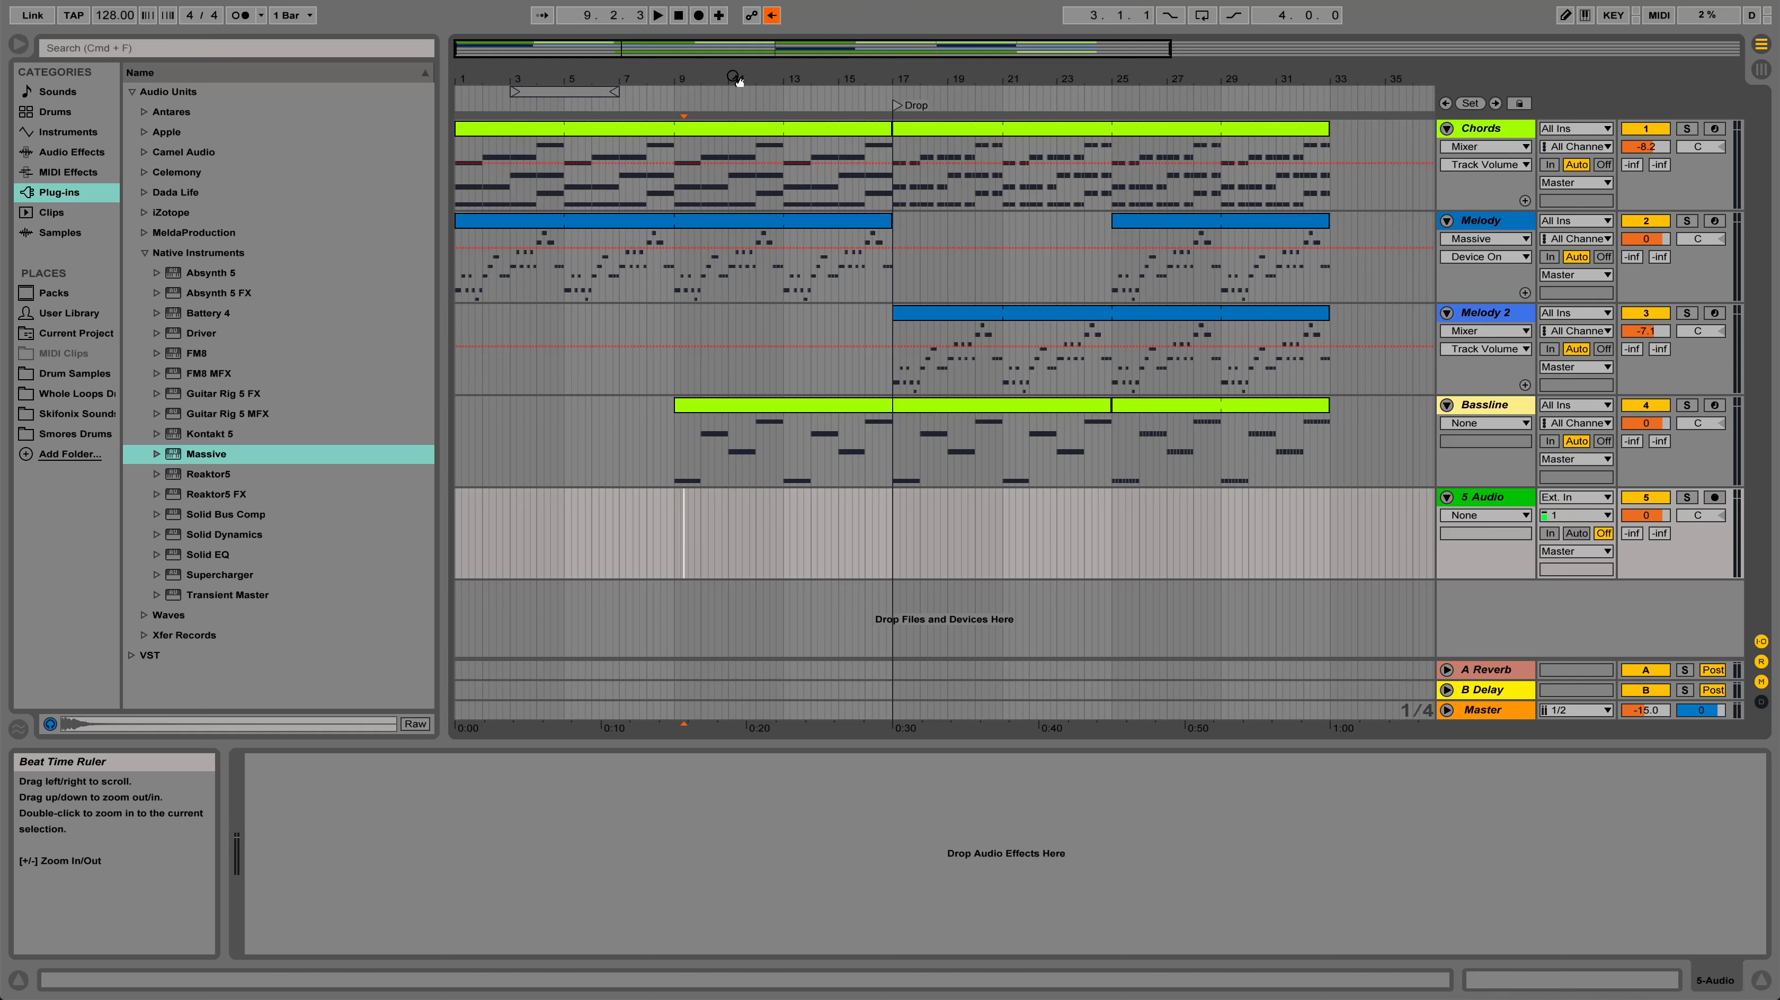
# Place Clap Urban 04.wav from the WL Urban Beets 1 claps folder on the new audio track at bar 9
pyautogui.moveTo(738, 81); pyautogui.dragTo(739, 80)
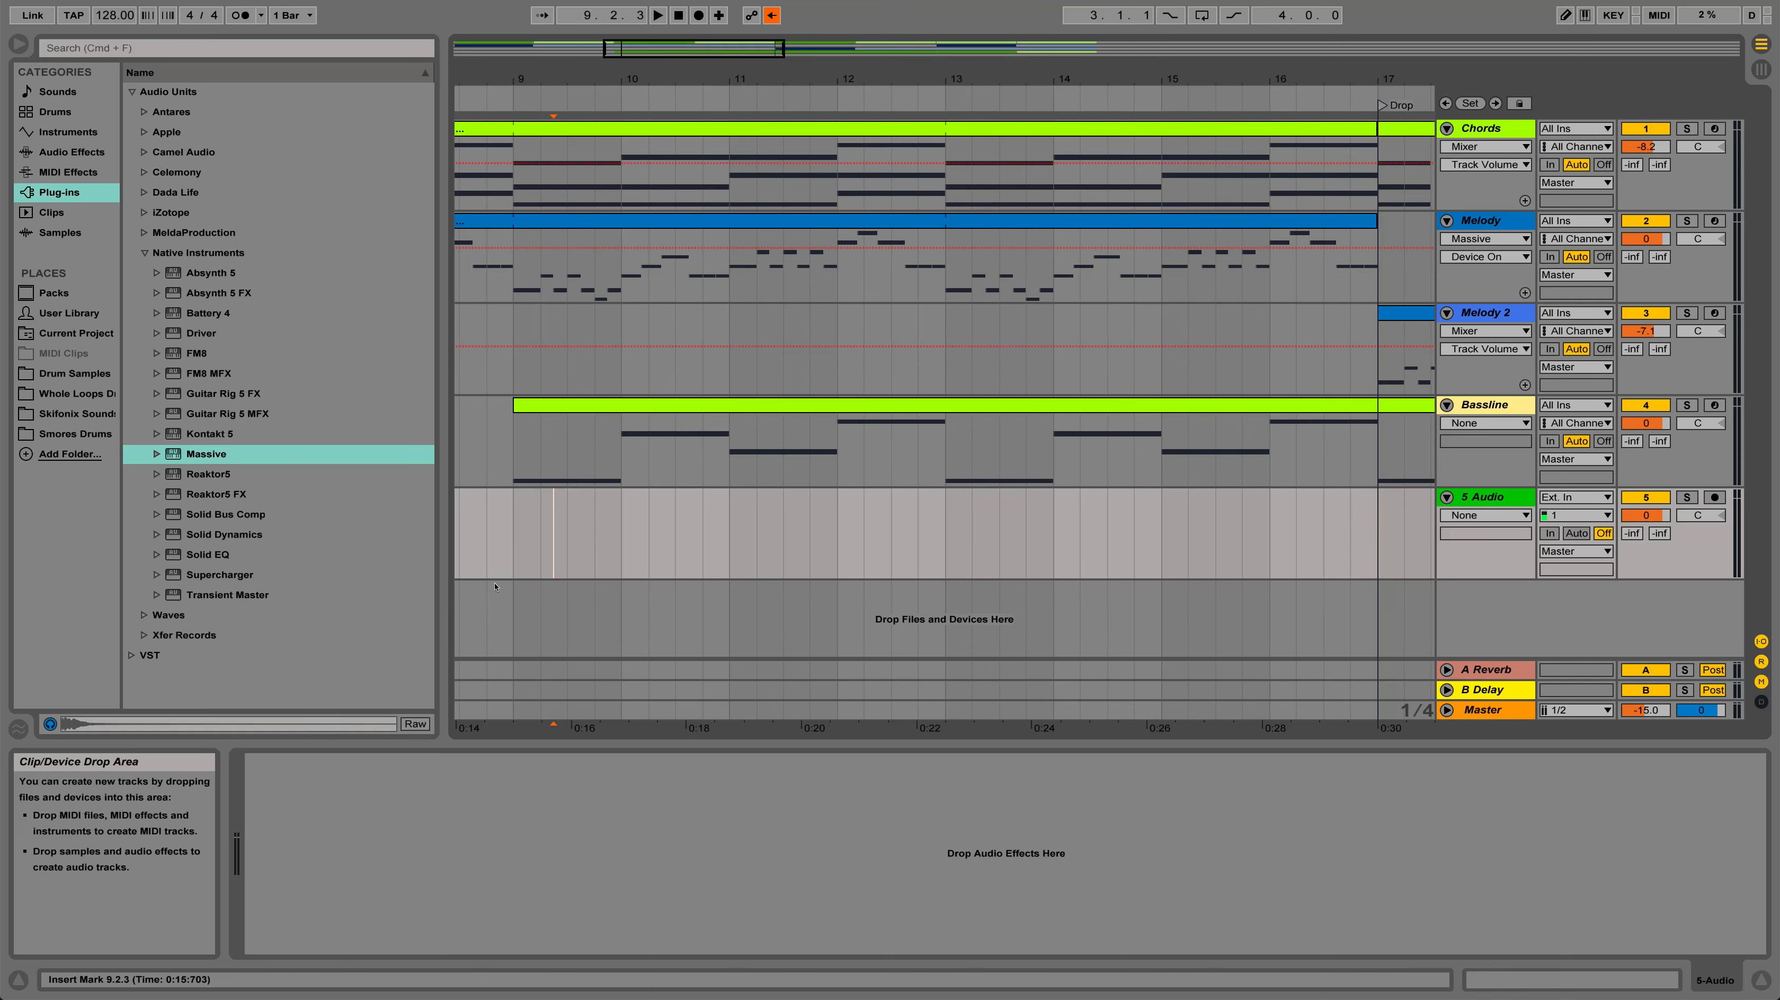
pyautogui.moveTo(517, 532); pyautogui.dragTo(1189, 533)
pyautogui.moveTo(1276, 497); pyautogui.dragTo(1362, 515)
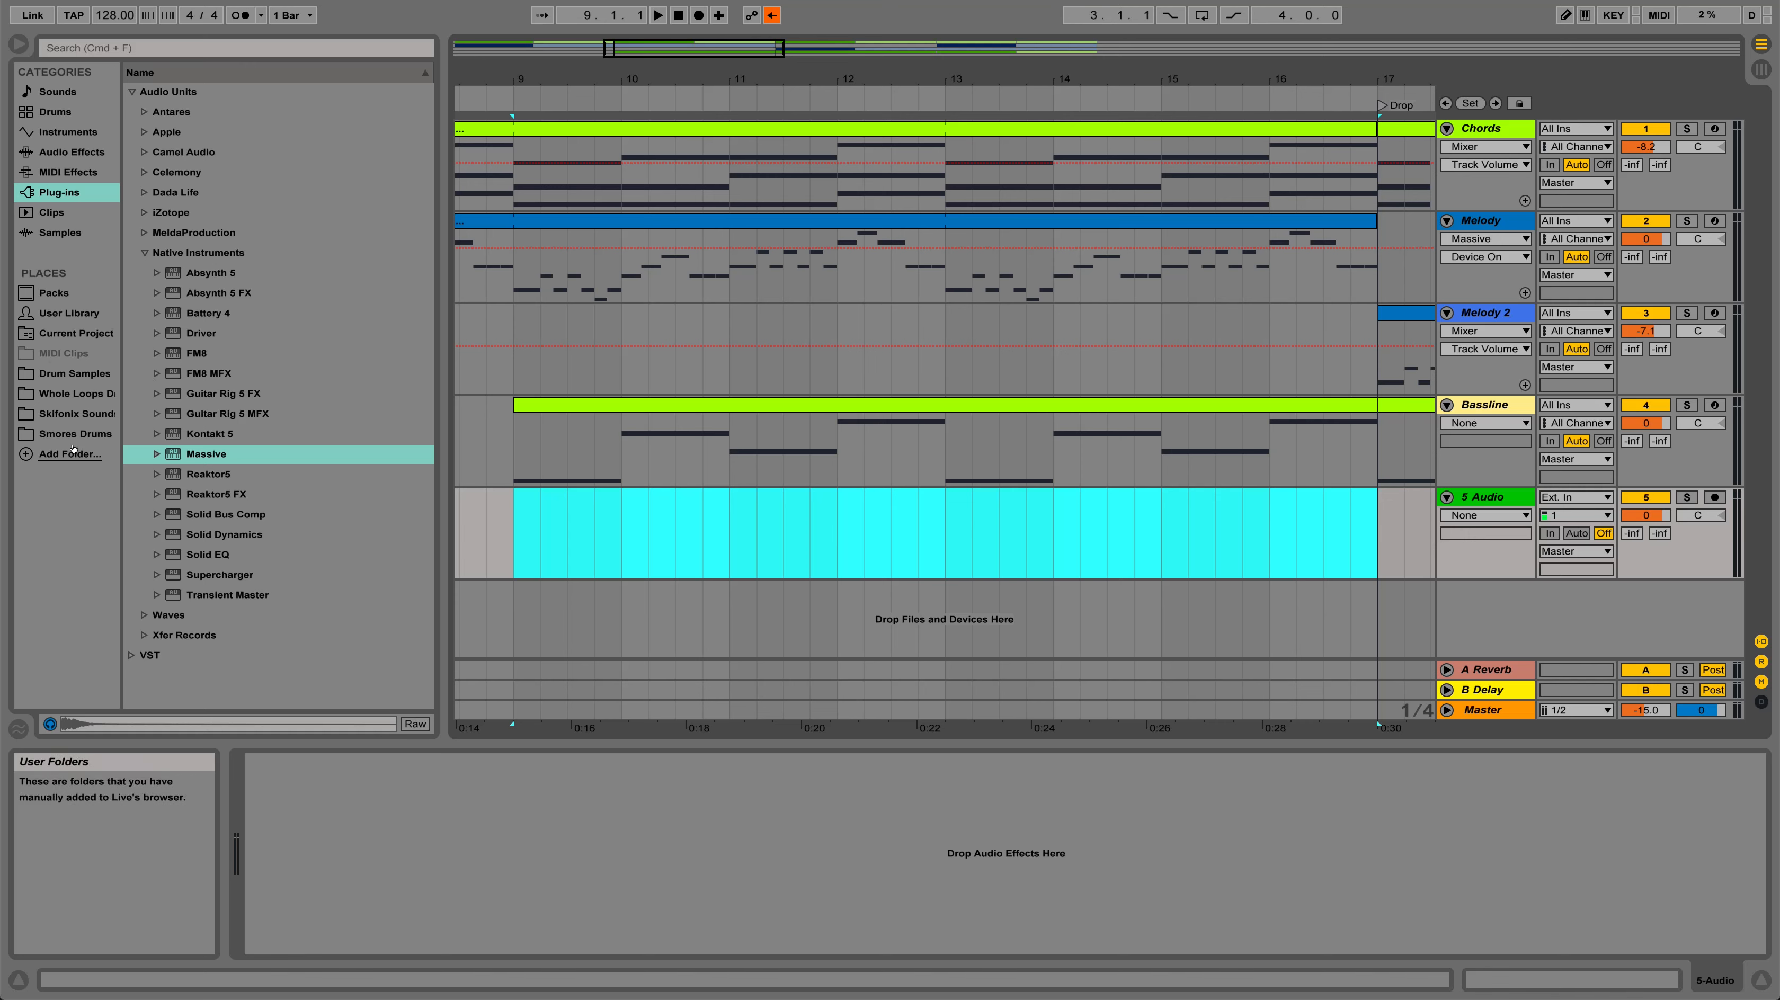
pyautogui.click(75, 394)
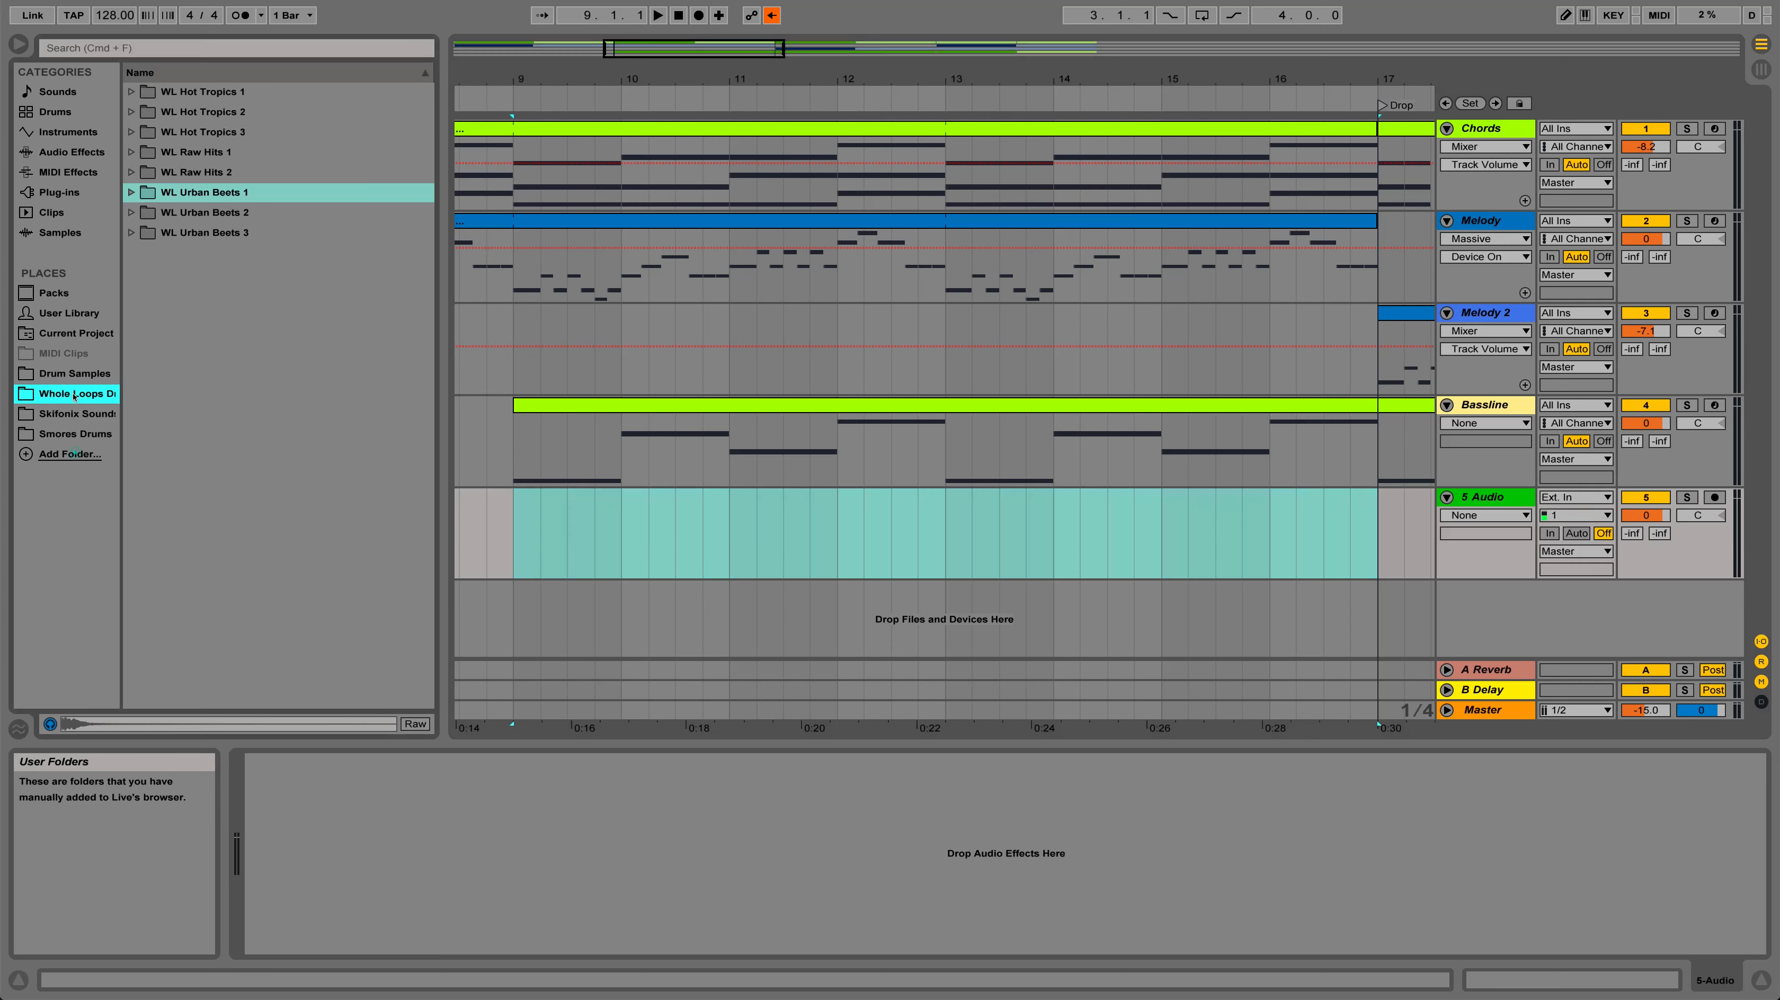
pyautogui.click(130, 191)
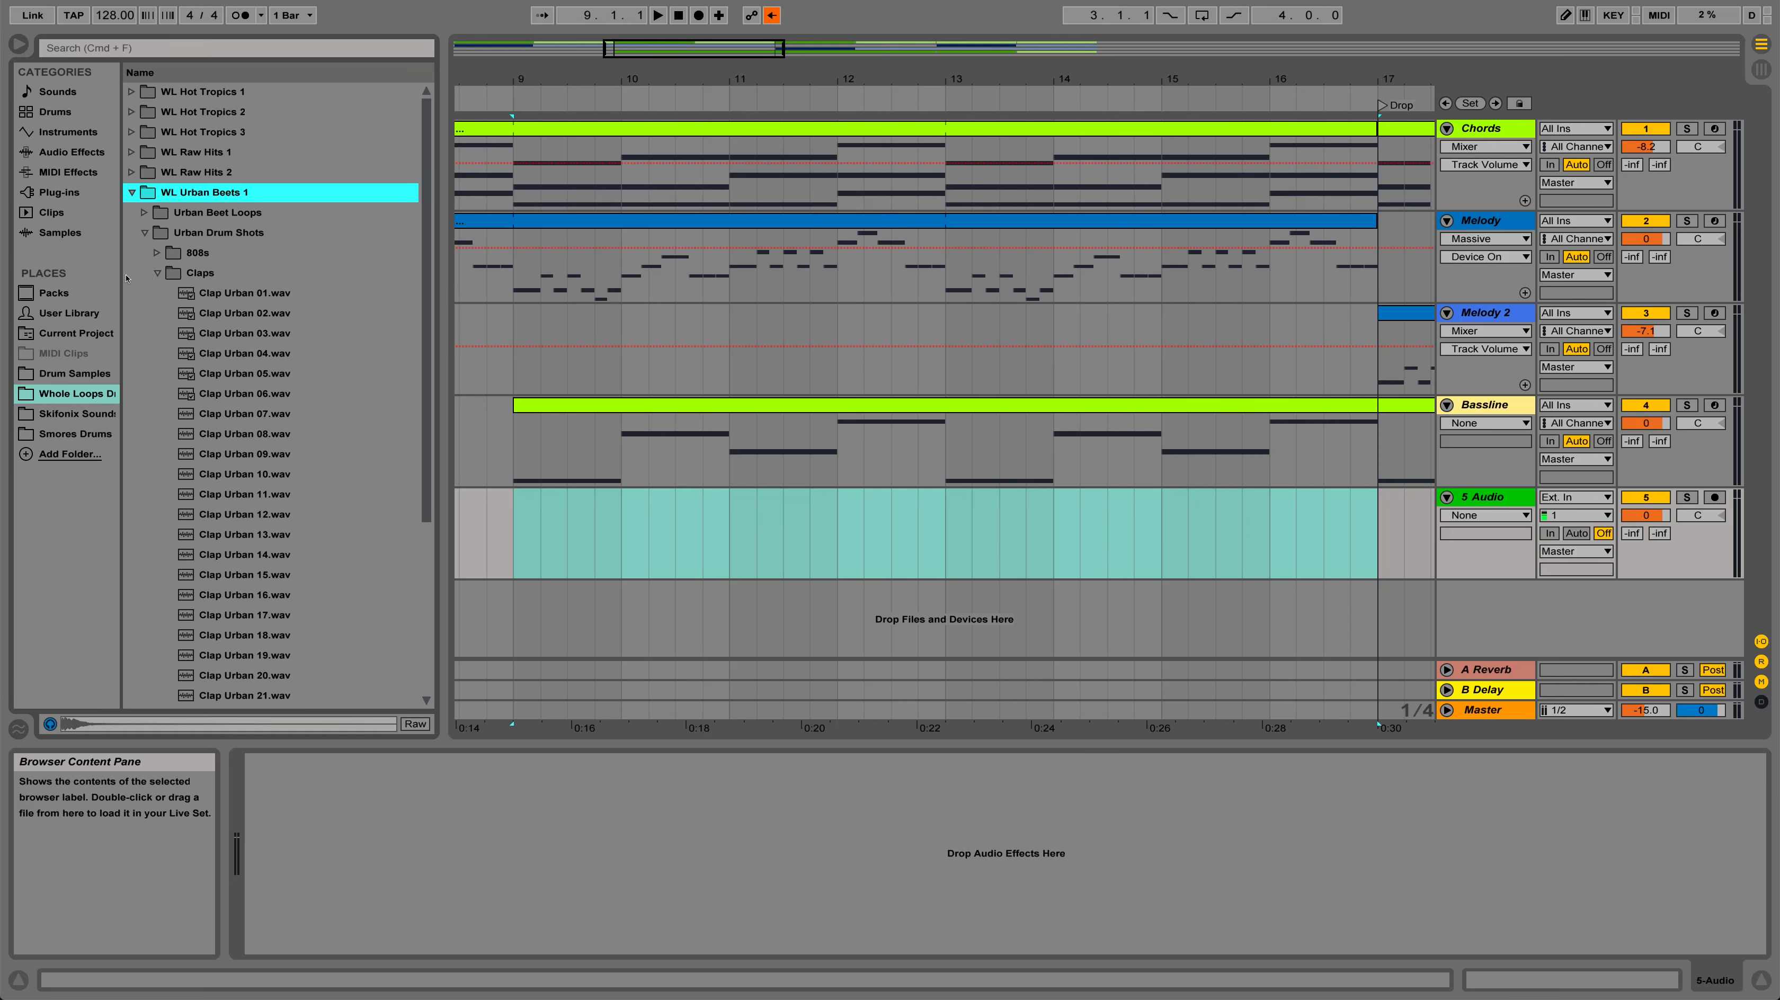
pyautogui.click(235, 354)
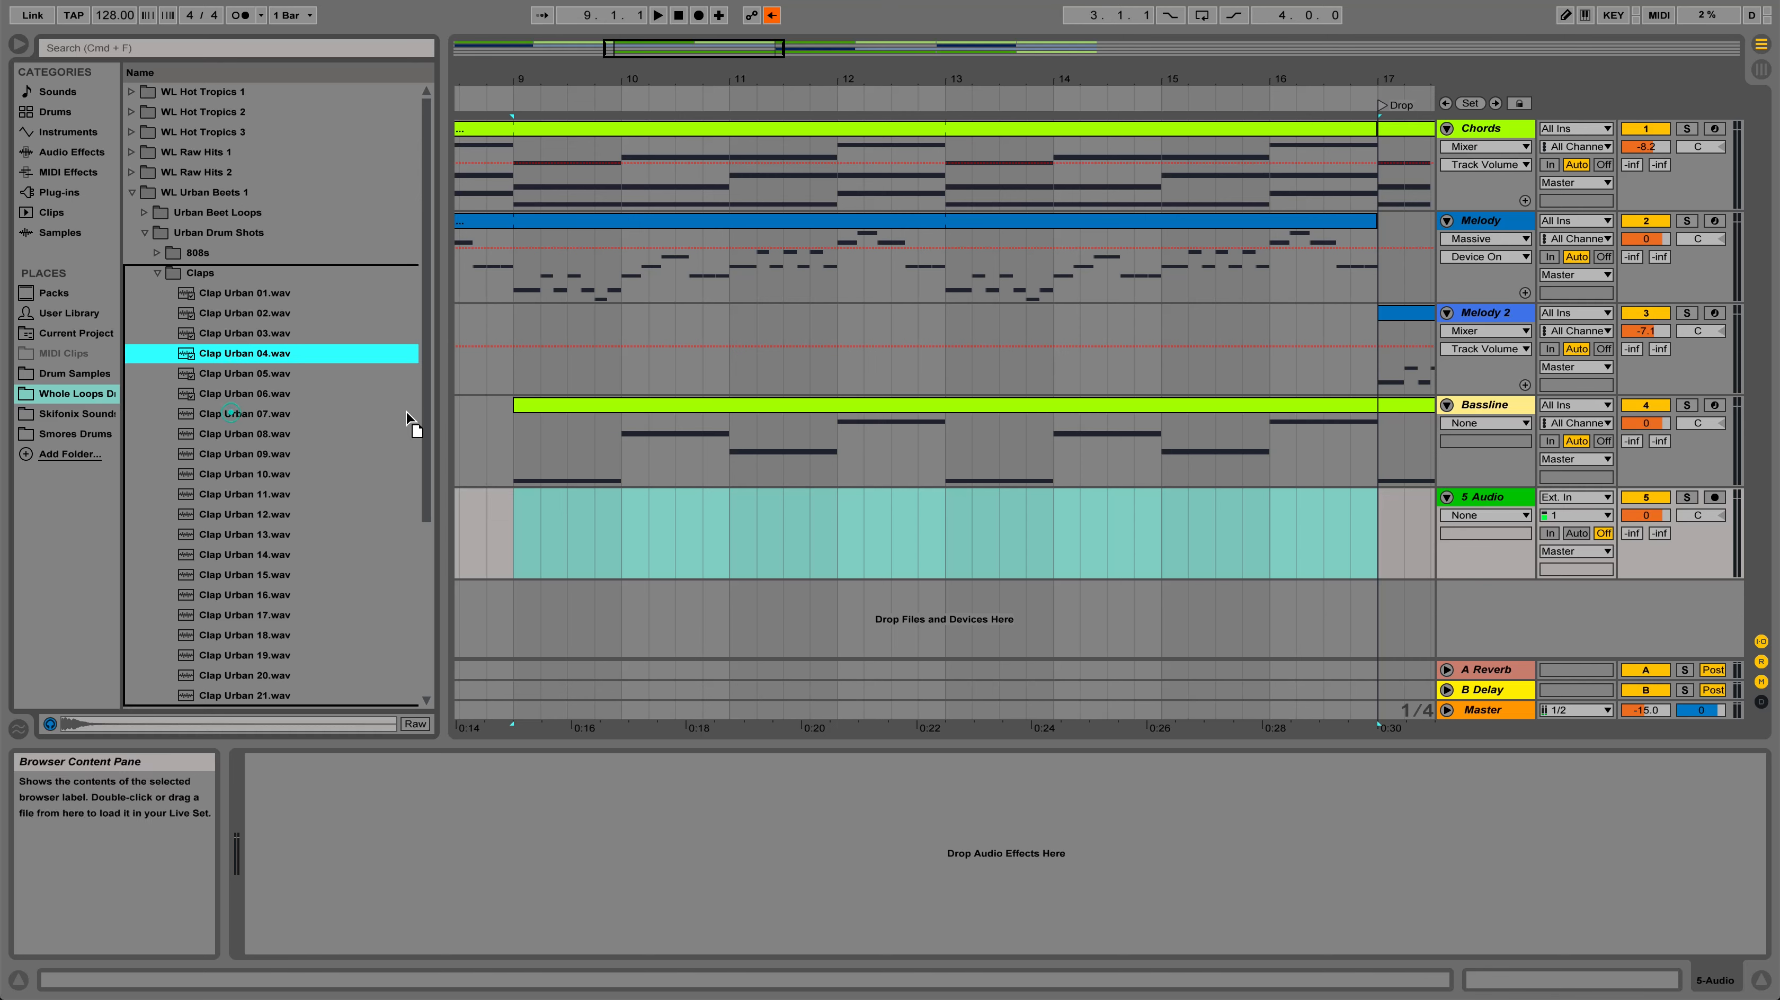
pyautogui.moveTo(231, 360); pyautogui.dragTo(521, 511)
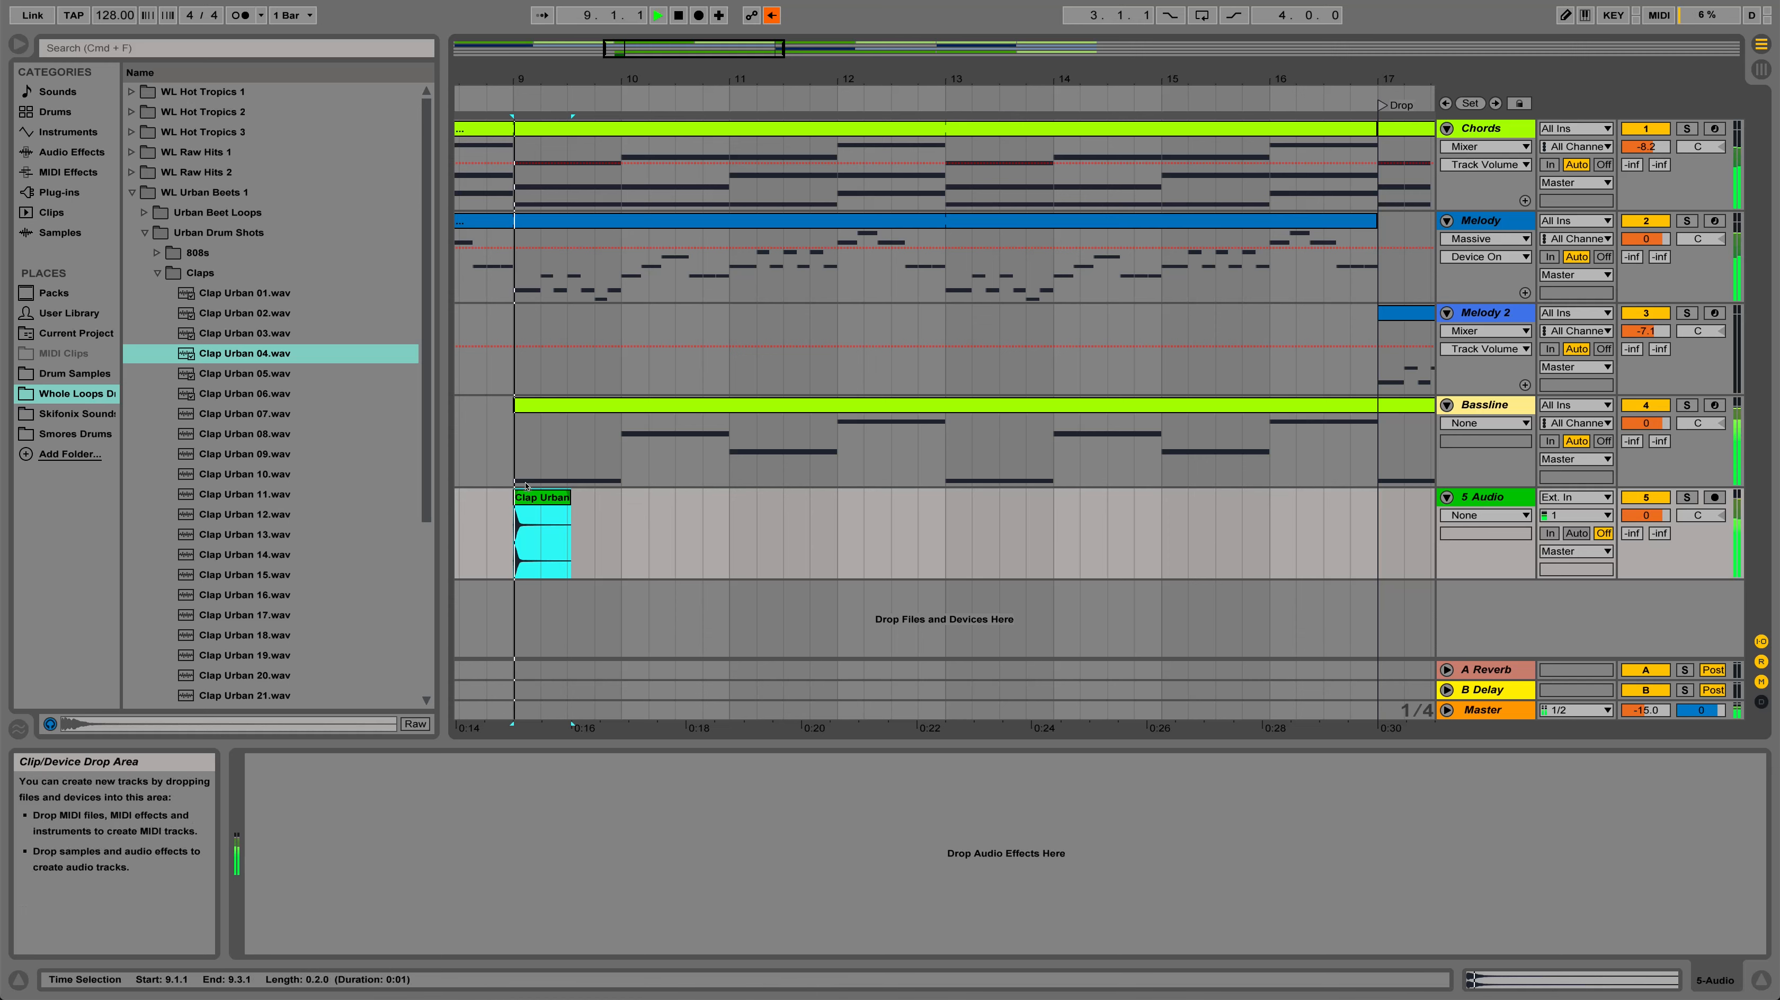
# Stop playback and trim the clap clip at bar 9 to one beat in length
pyautogui.press('space')
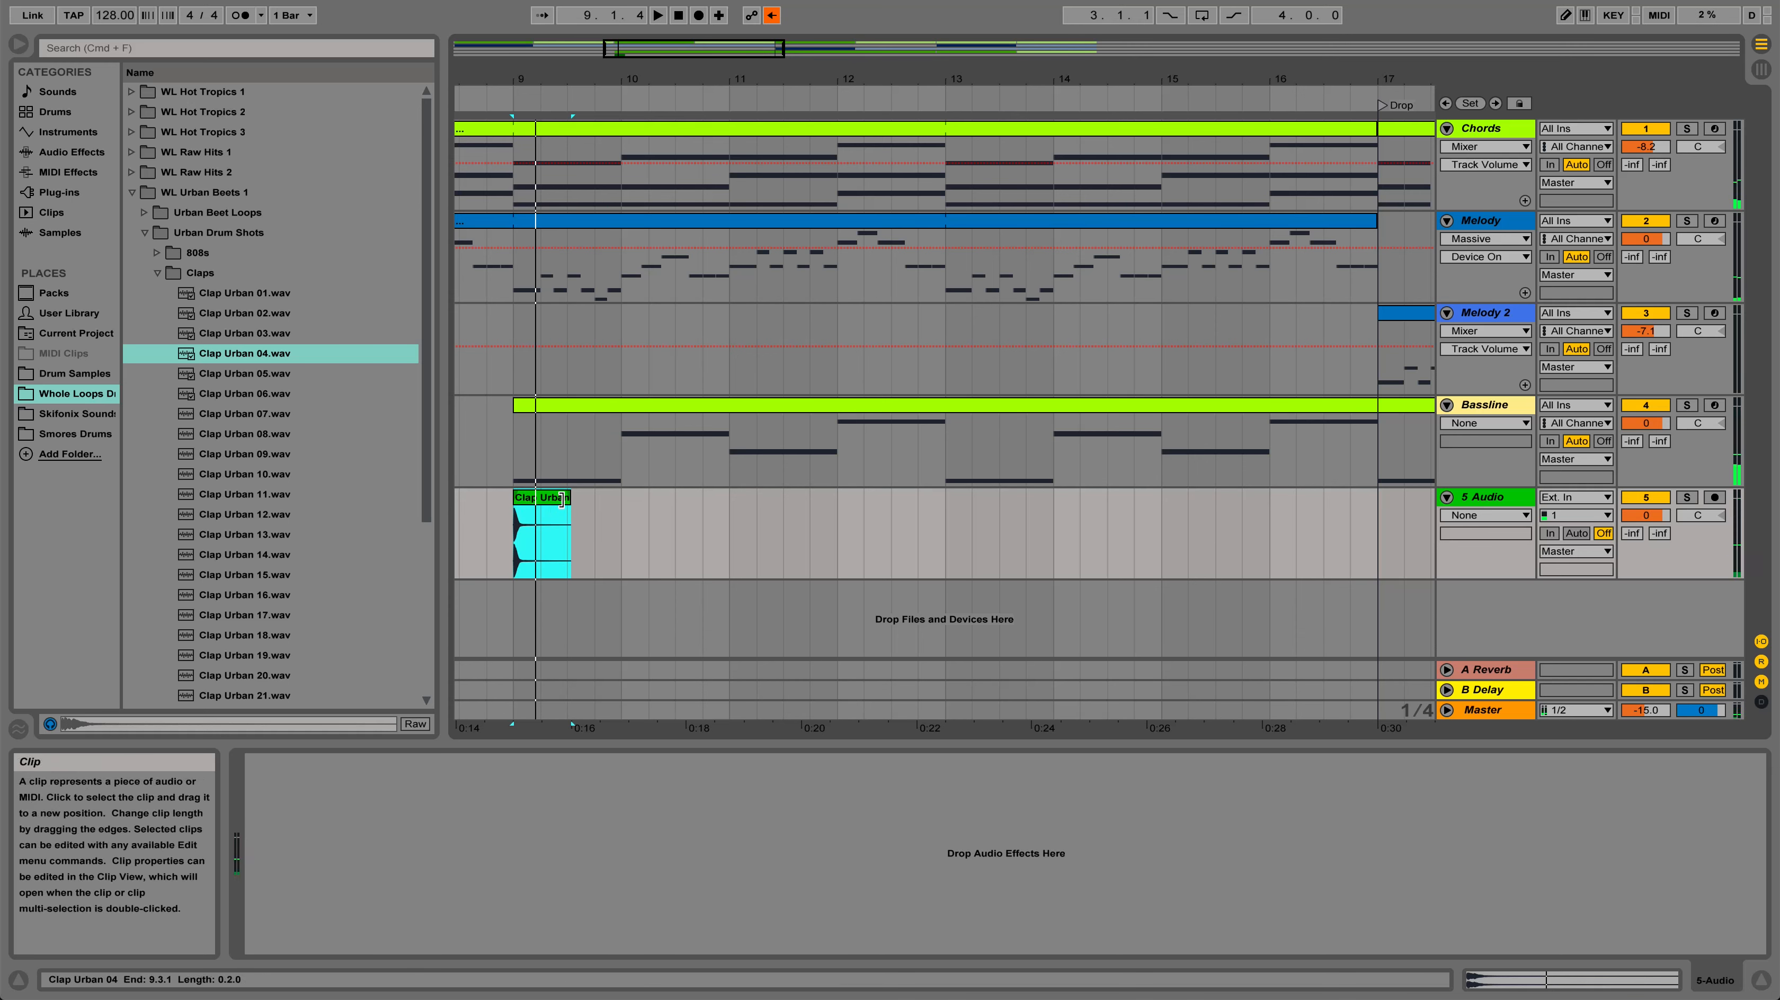
pyautogui.moveTo(568, 498); pyautogui.dragTo(531, 509)
pyautogui.click(531, 503)
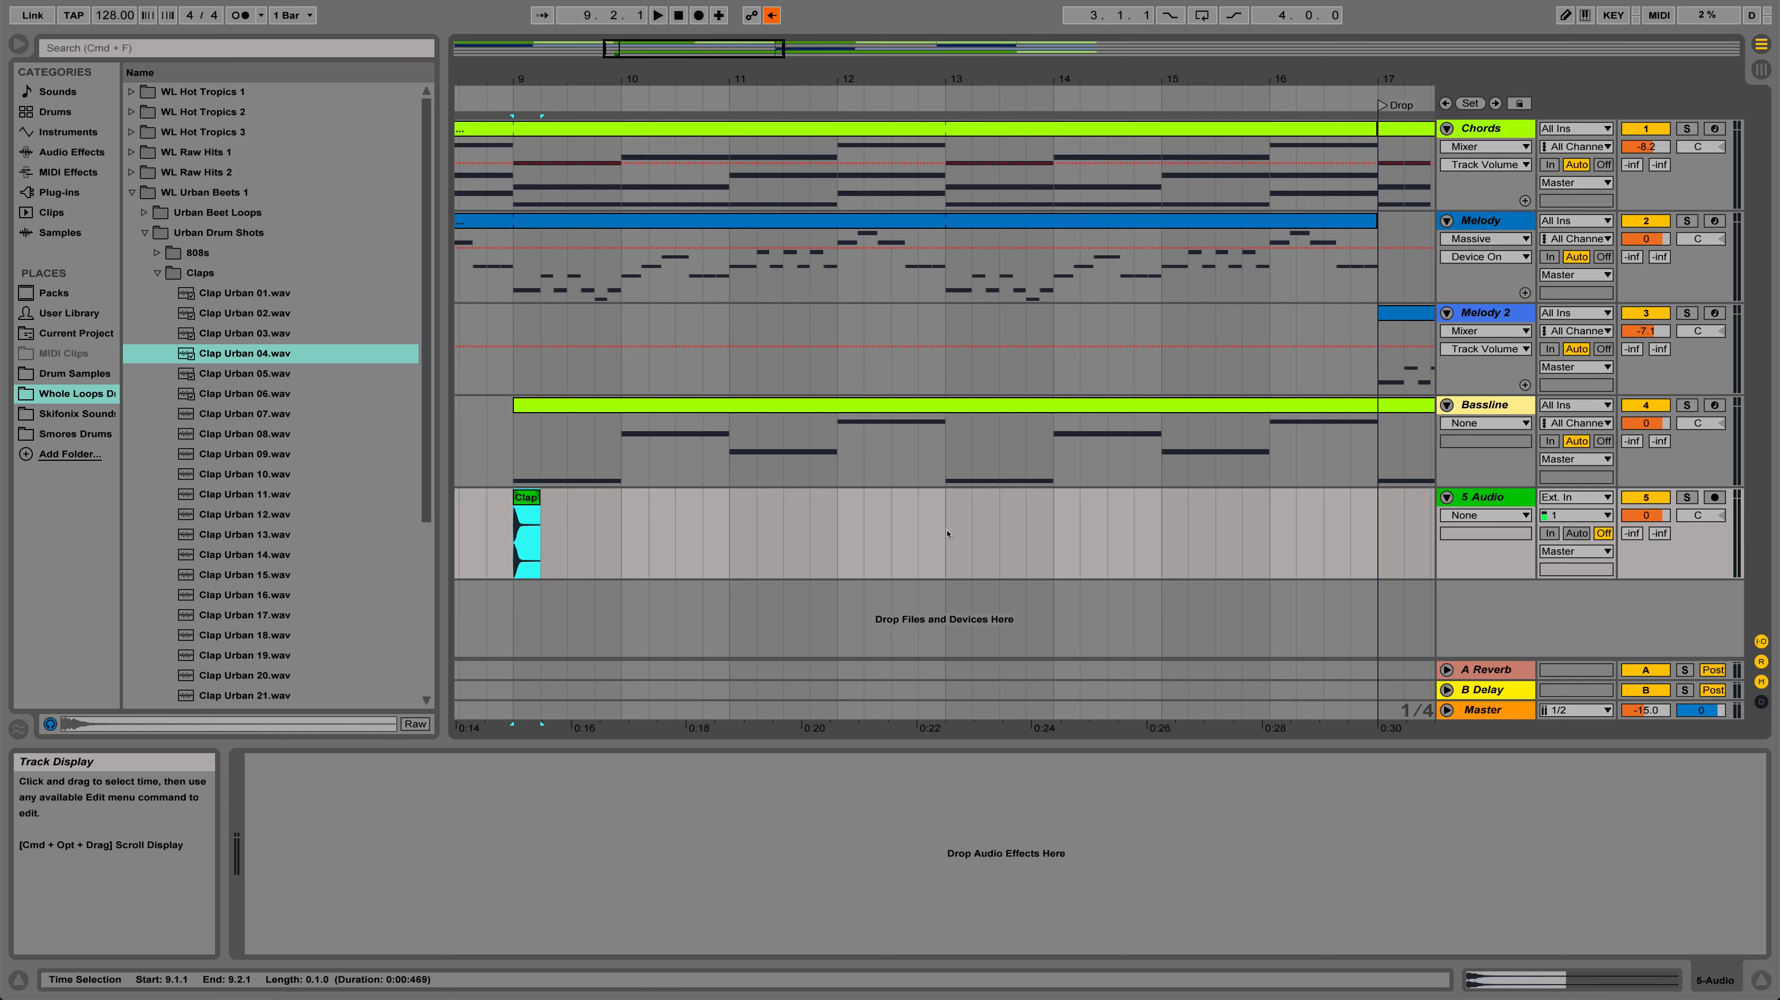
# Copy the one-beat clap clip and paste it onto the second and third beats of bar 9
pyautogui.moveTo(948, 534); pyautogui.dragTo(513, 536)
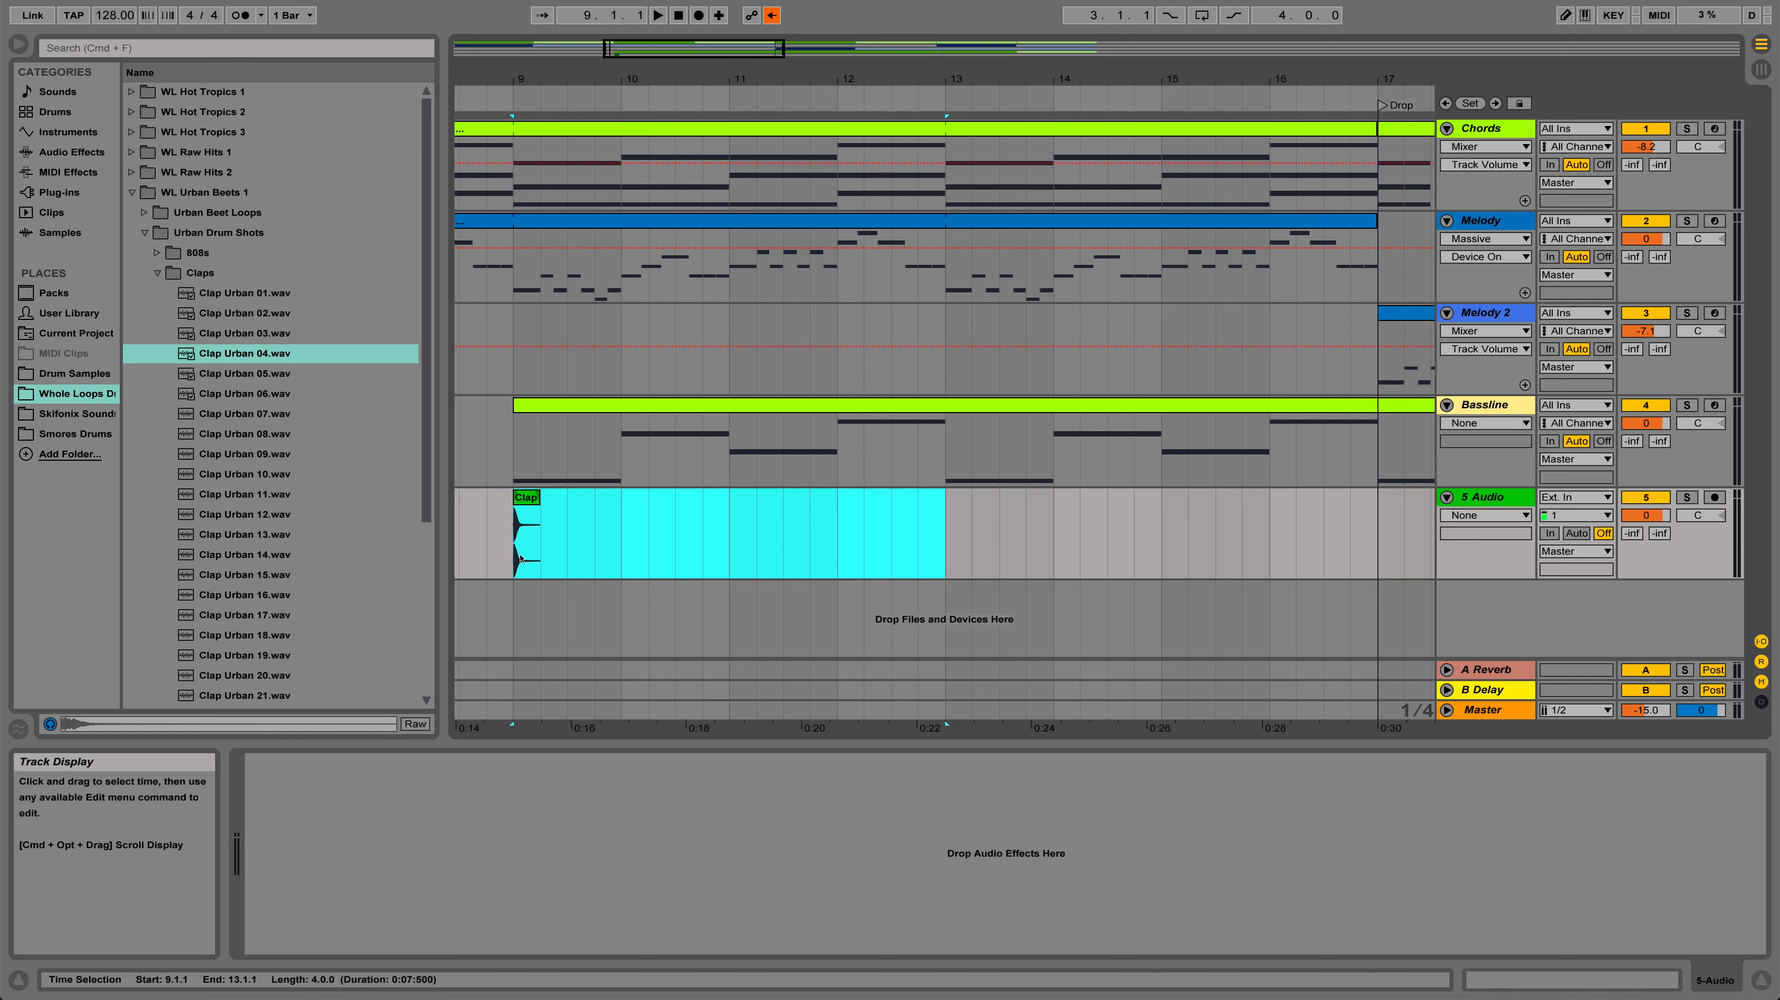
pyautogui.click(527, 500)
pyautogui.rightClick(531, 500)
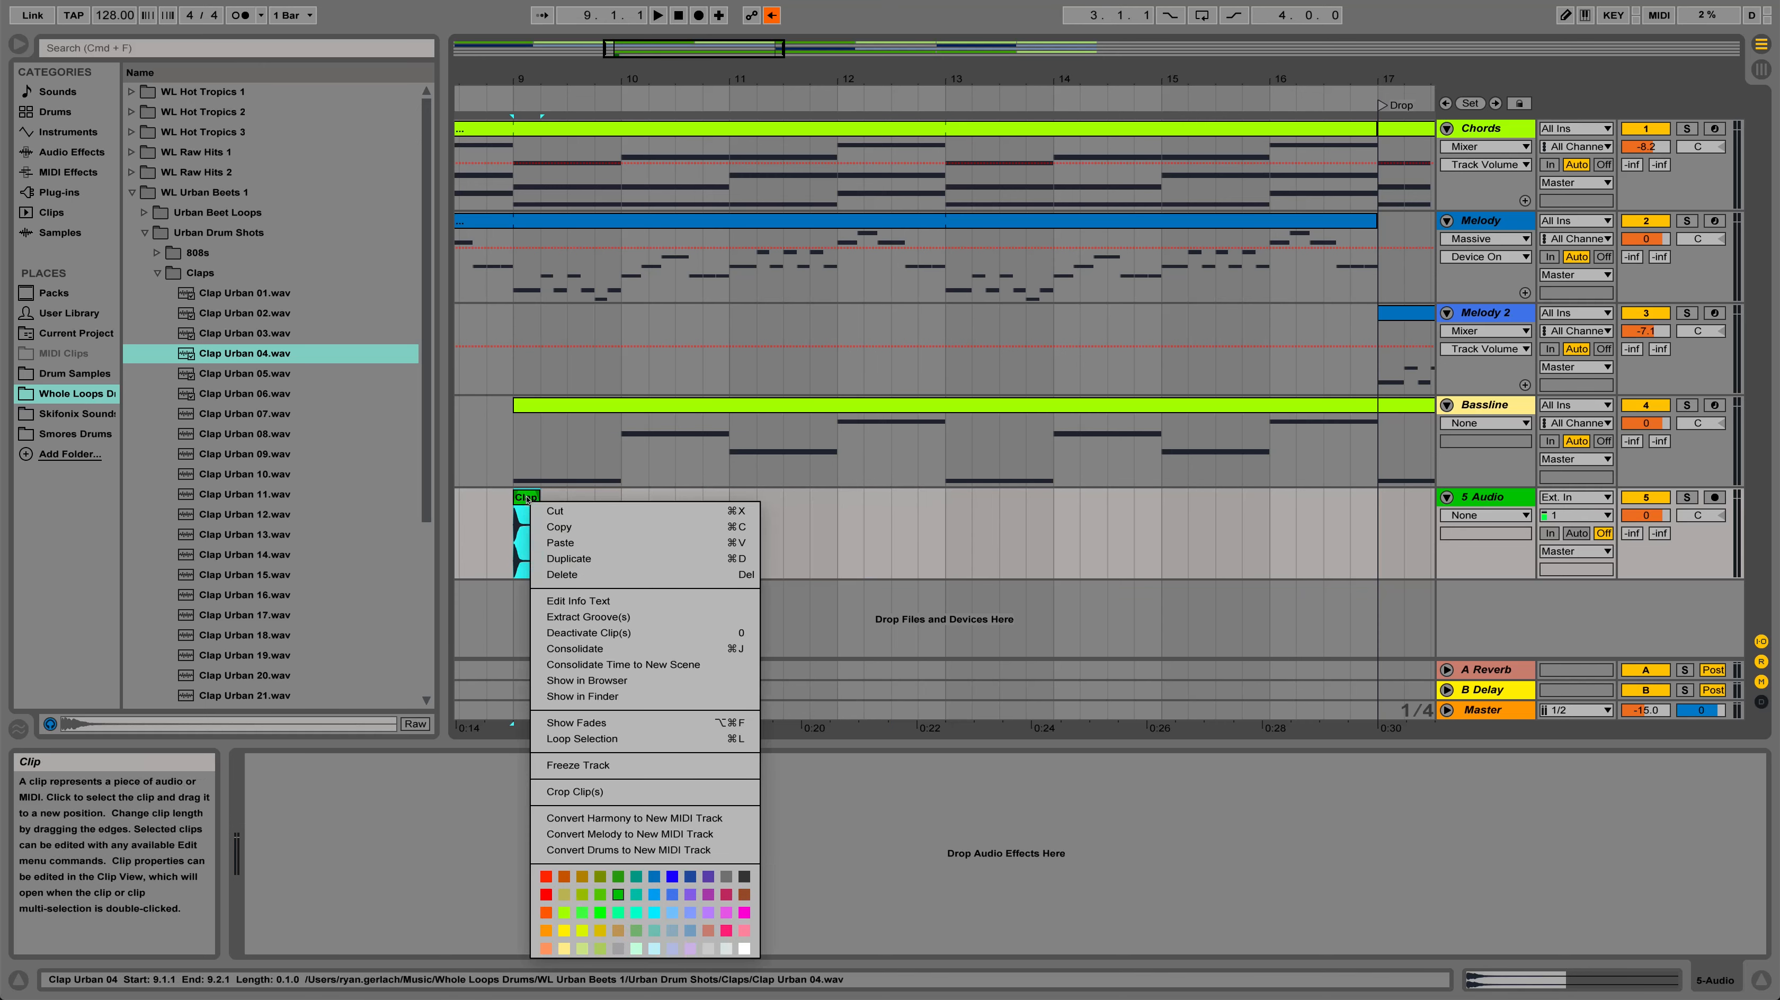
pyautogui.click(545, 526)
pyautogui.rightClick(539, 506)
pyautogui.click(560, 520)
pyautogui.rightClick(570, 522)
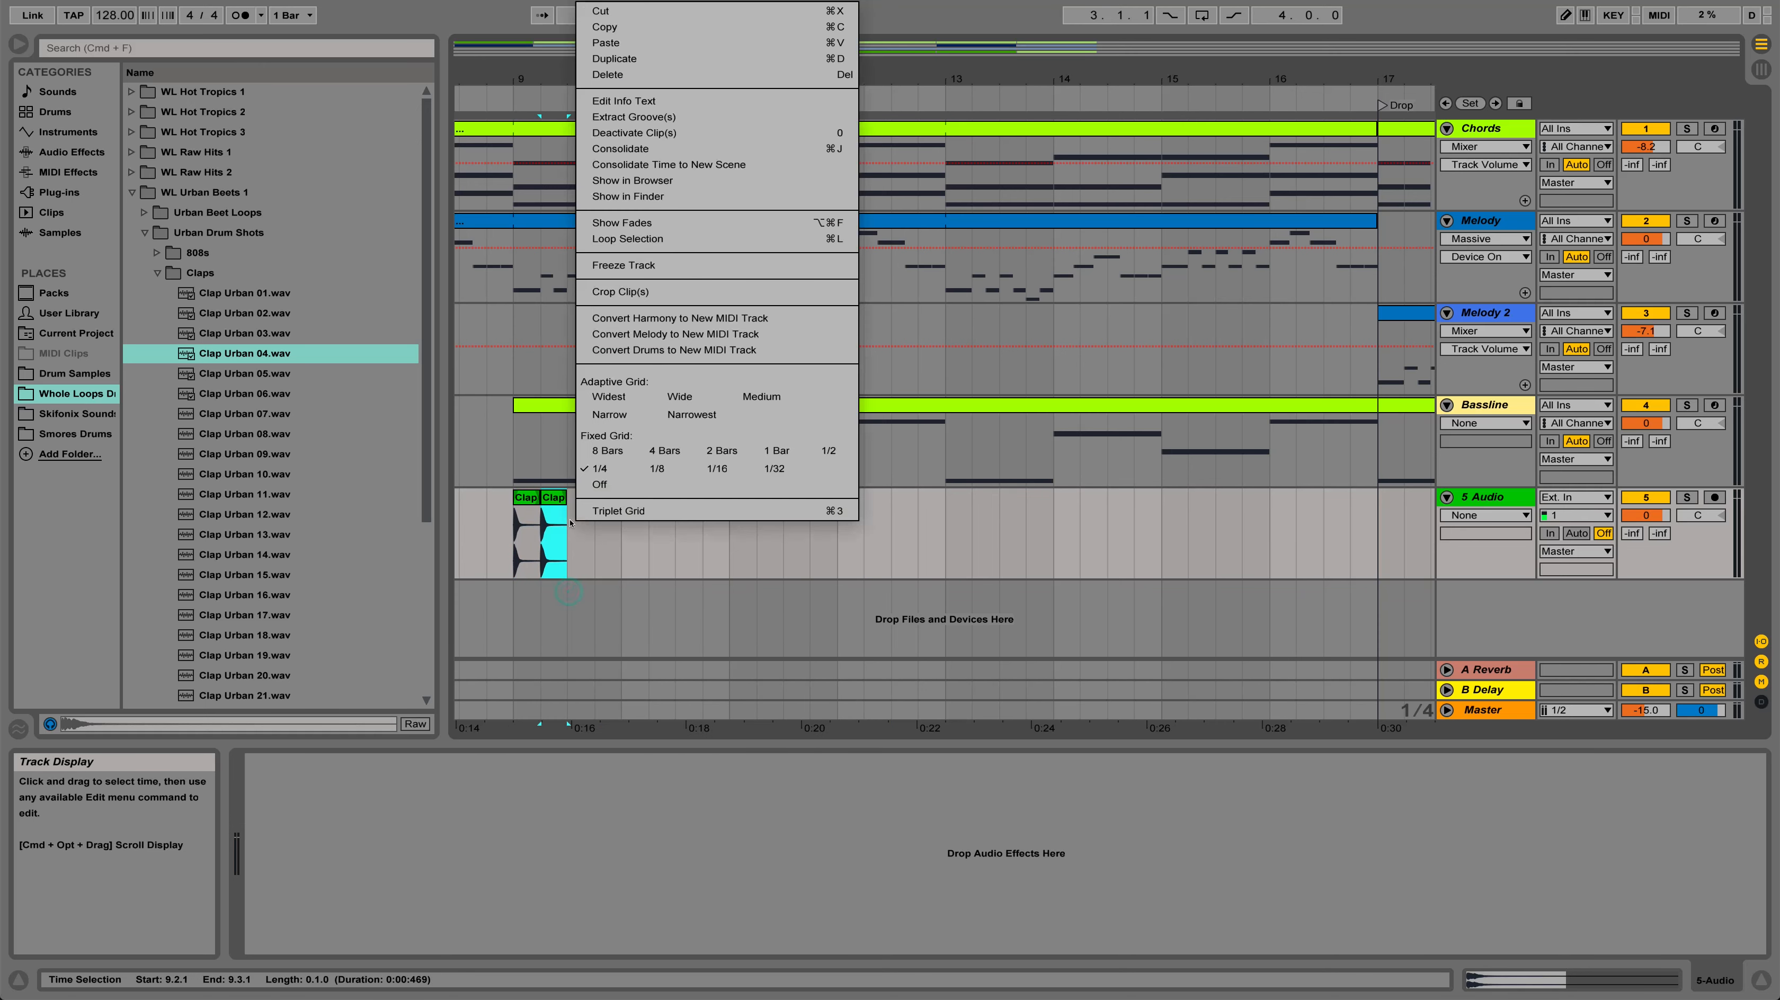
pyautogui.click(564, 527)
pyautogui.rightClick(564, 527)
pyautogui.click(566, 531)
pyautogui.click(568, 536)
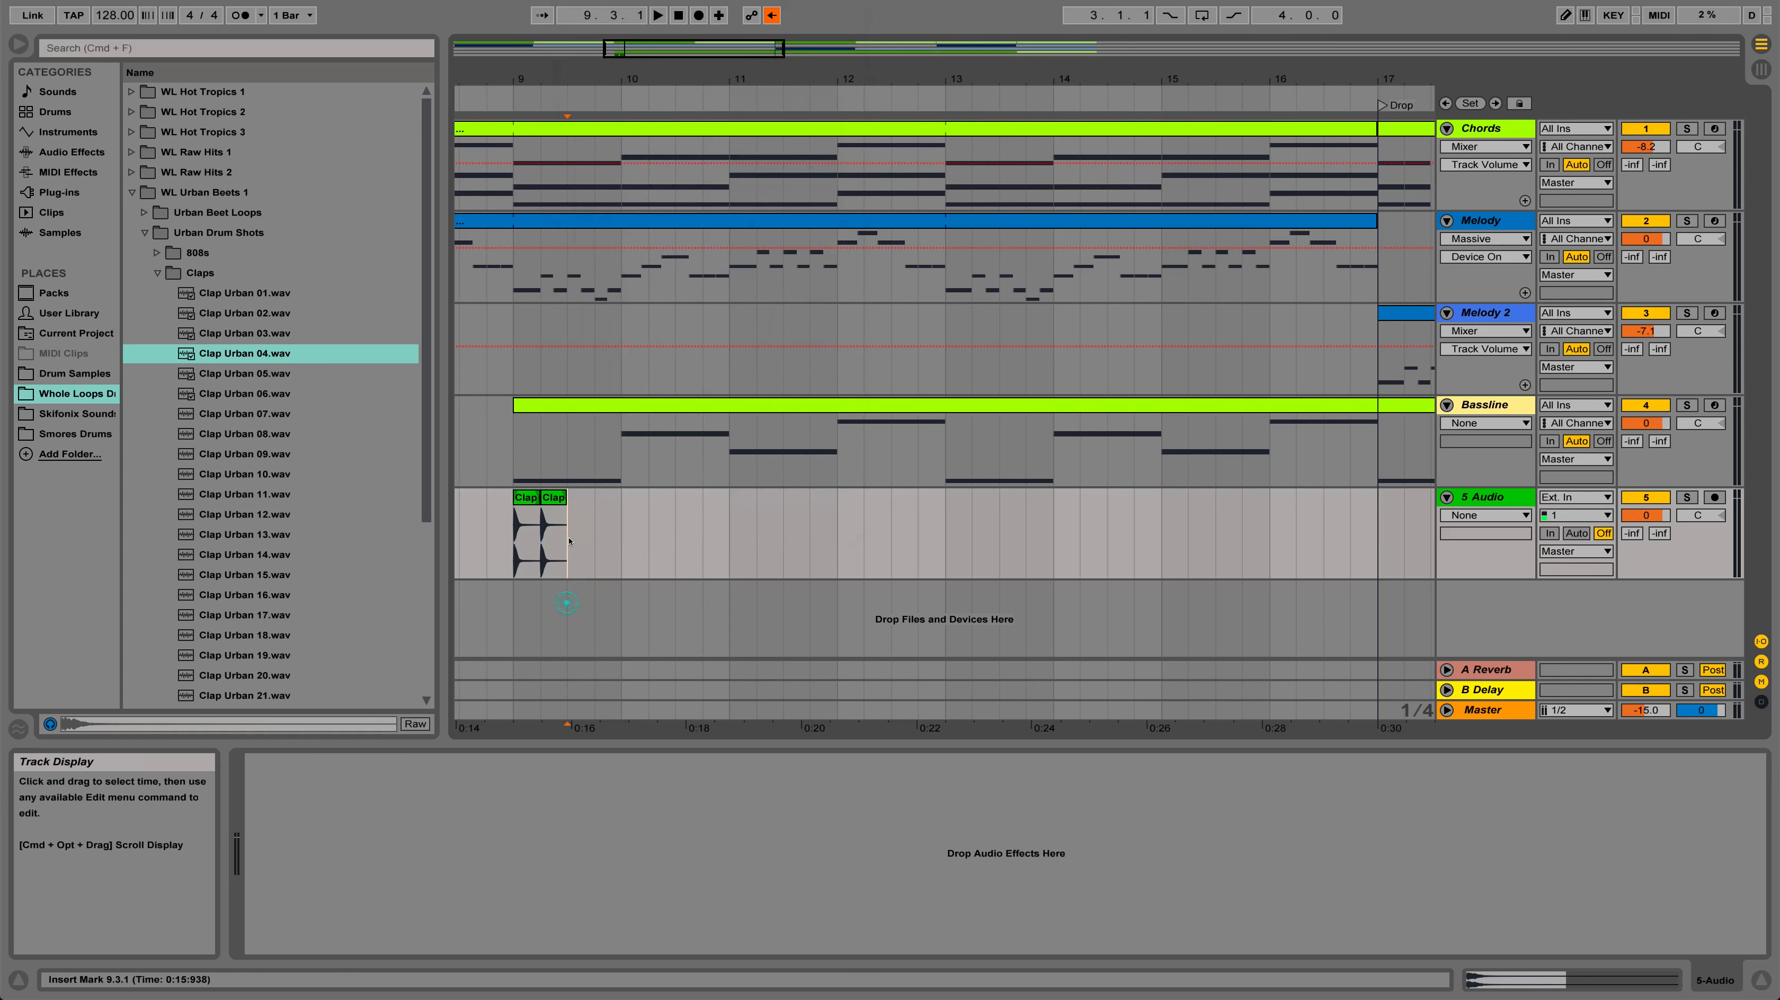
pyautogui.rightClick(568, 537)
pyautogui.click(583, 552)
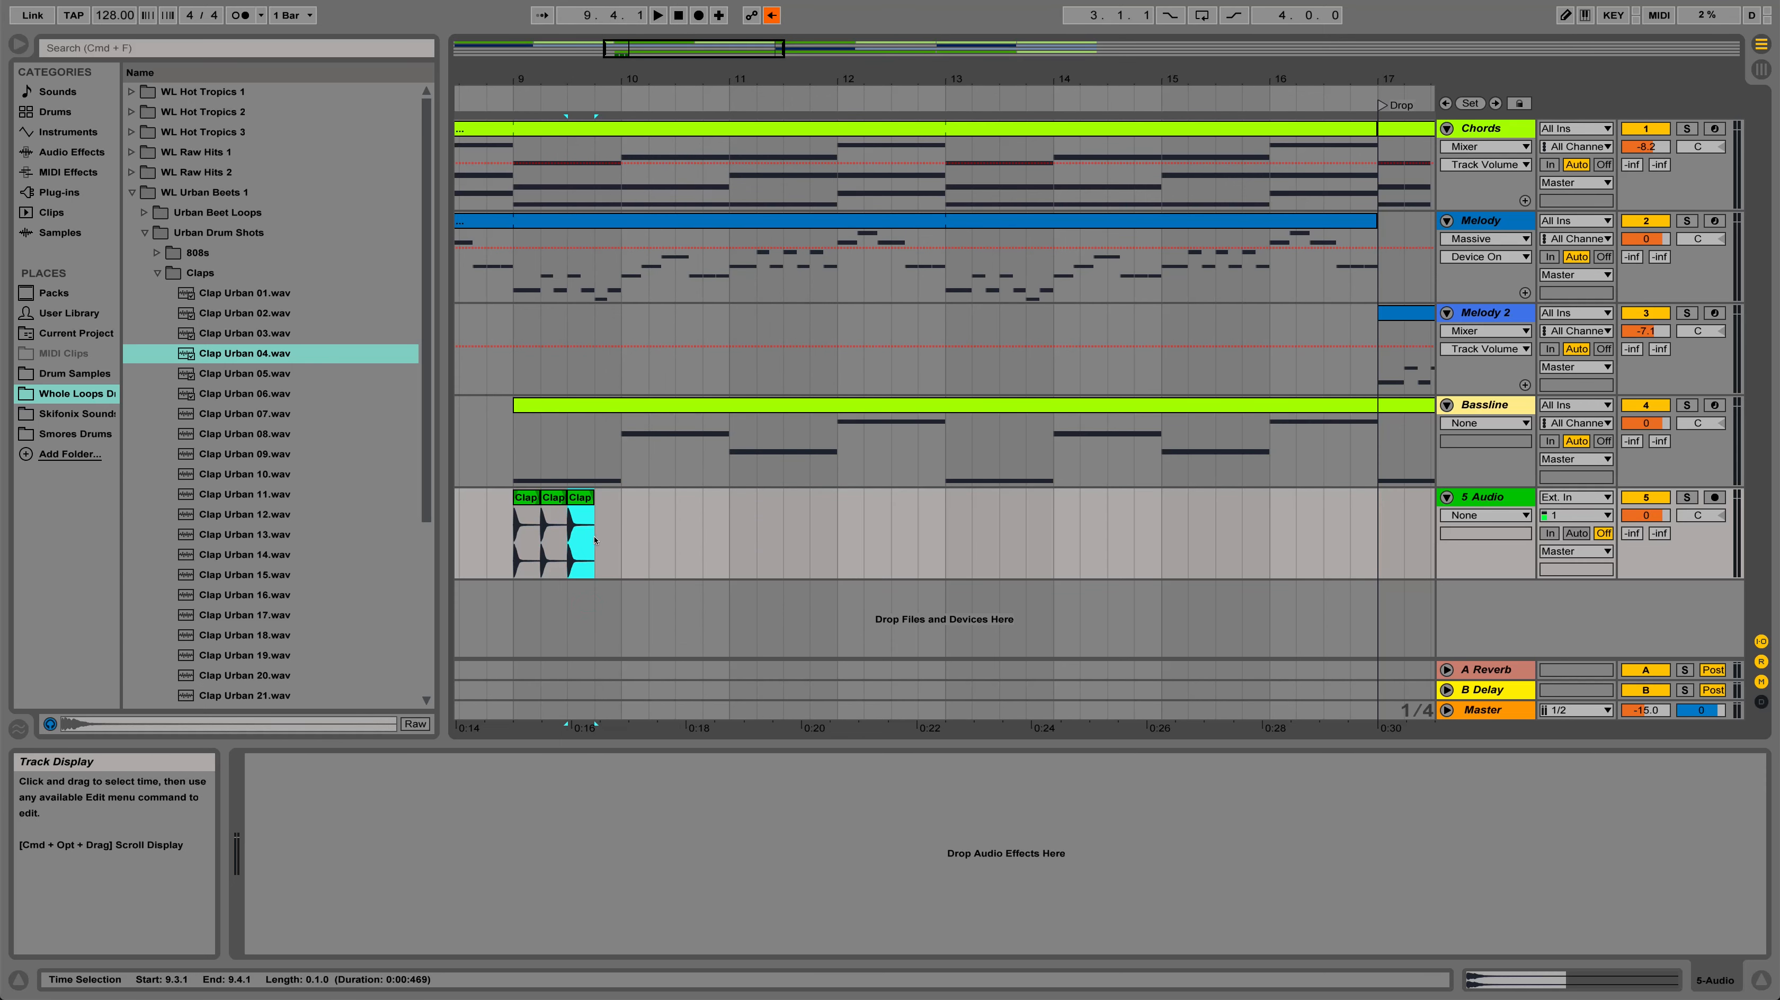
# Paste further claps on every beat from 9.4.1 to the end of bar 10
pyautogui.click(596, 540)
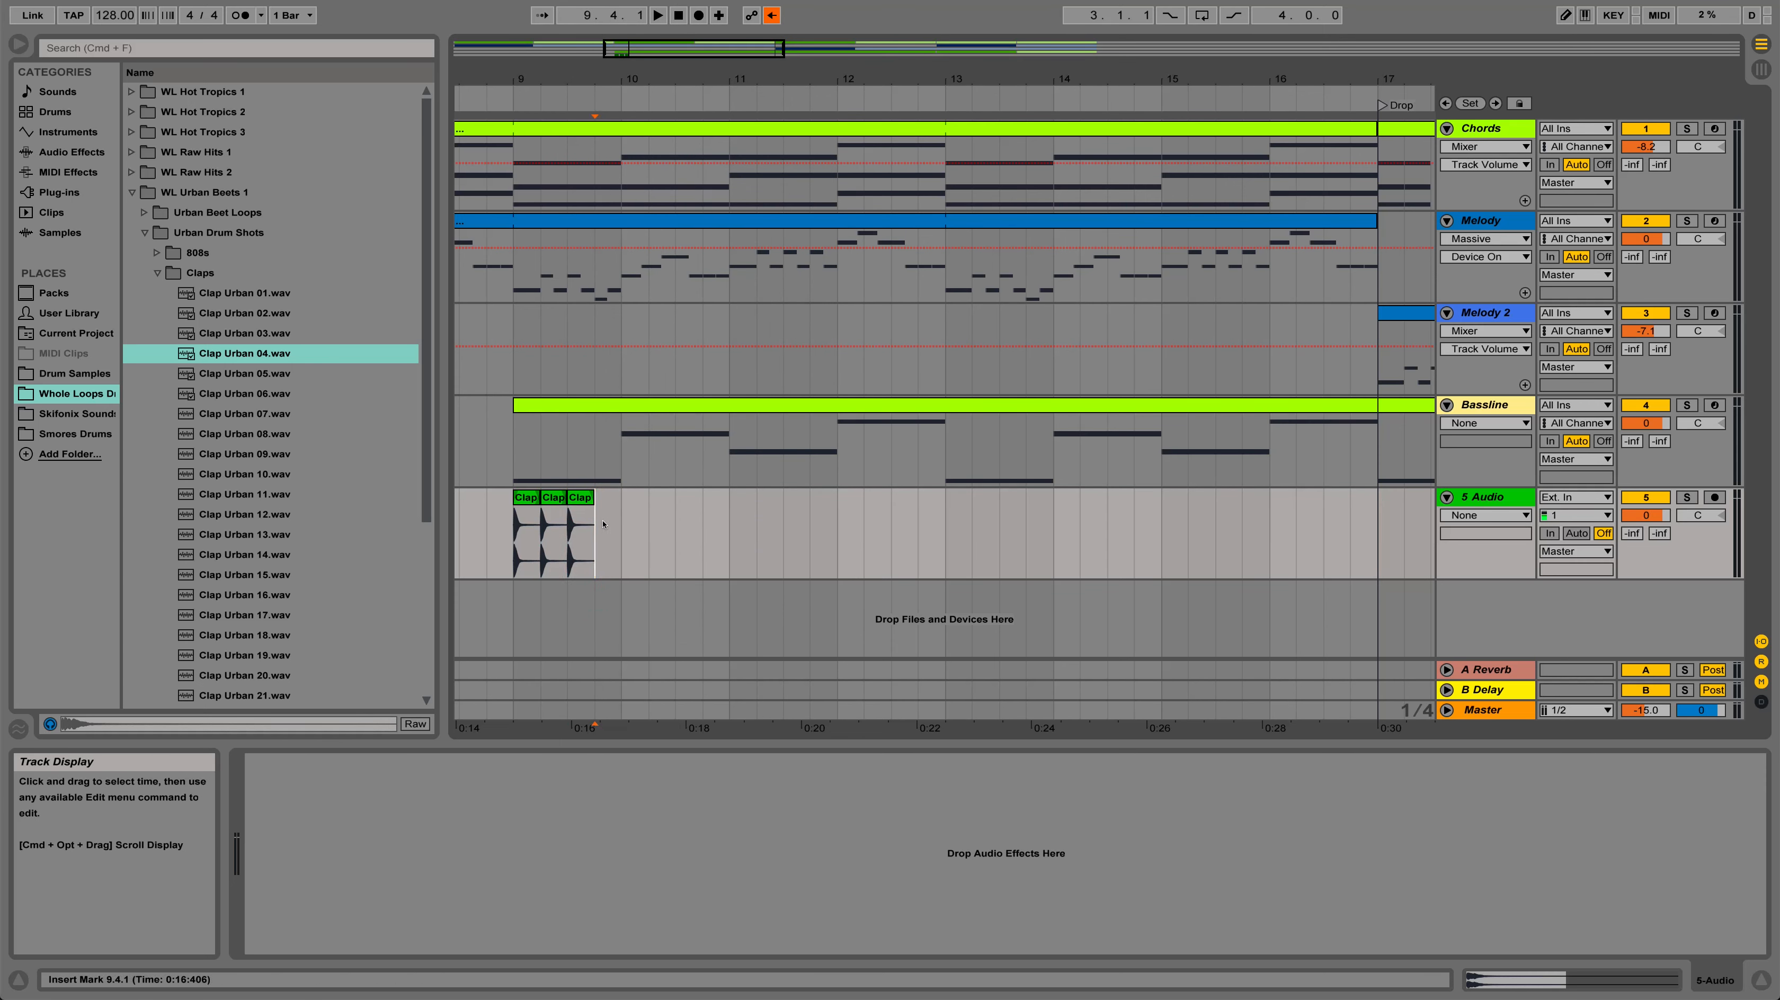
pyautogui.press('super+v')
pyautogui.press('super+v')
pyautogui.press('super+v')
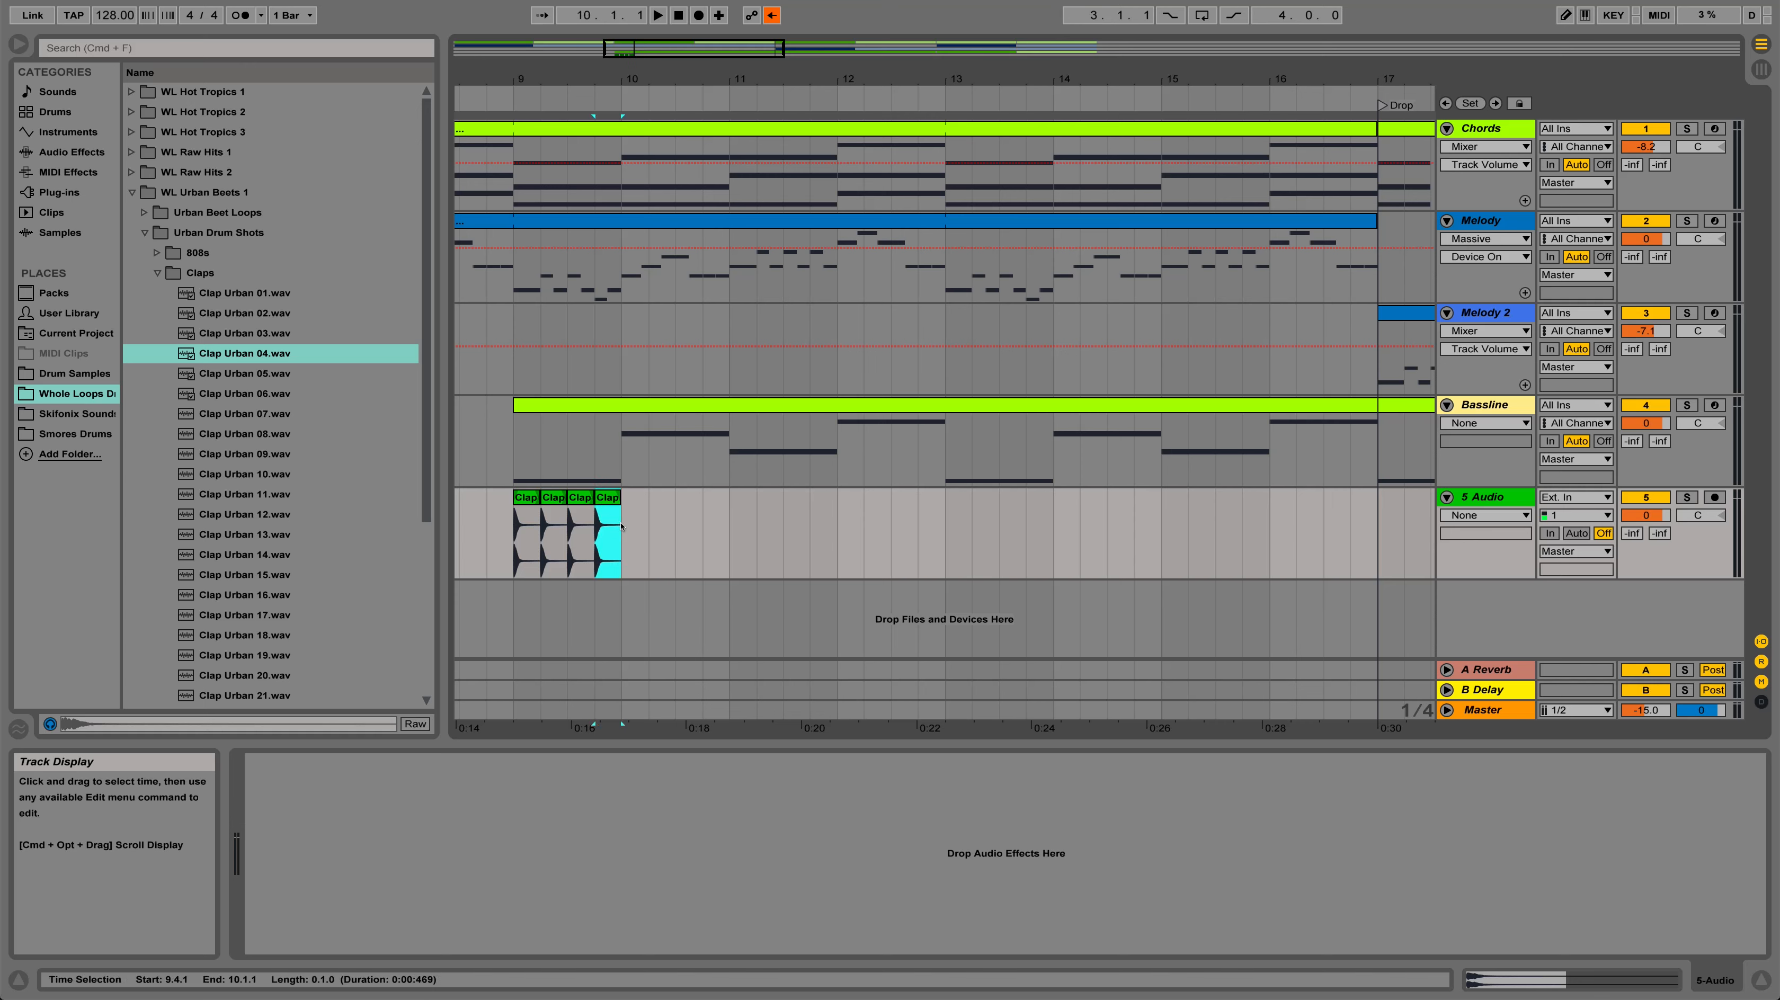
pyautogui.press('super+v')
pyautogui.press('super+v')
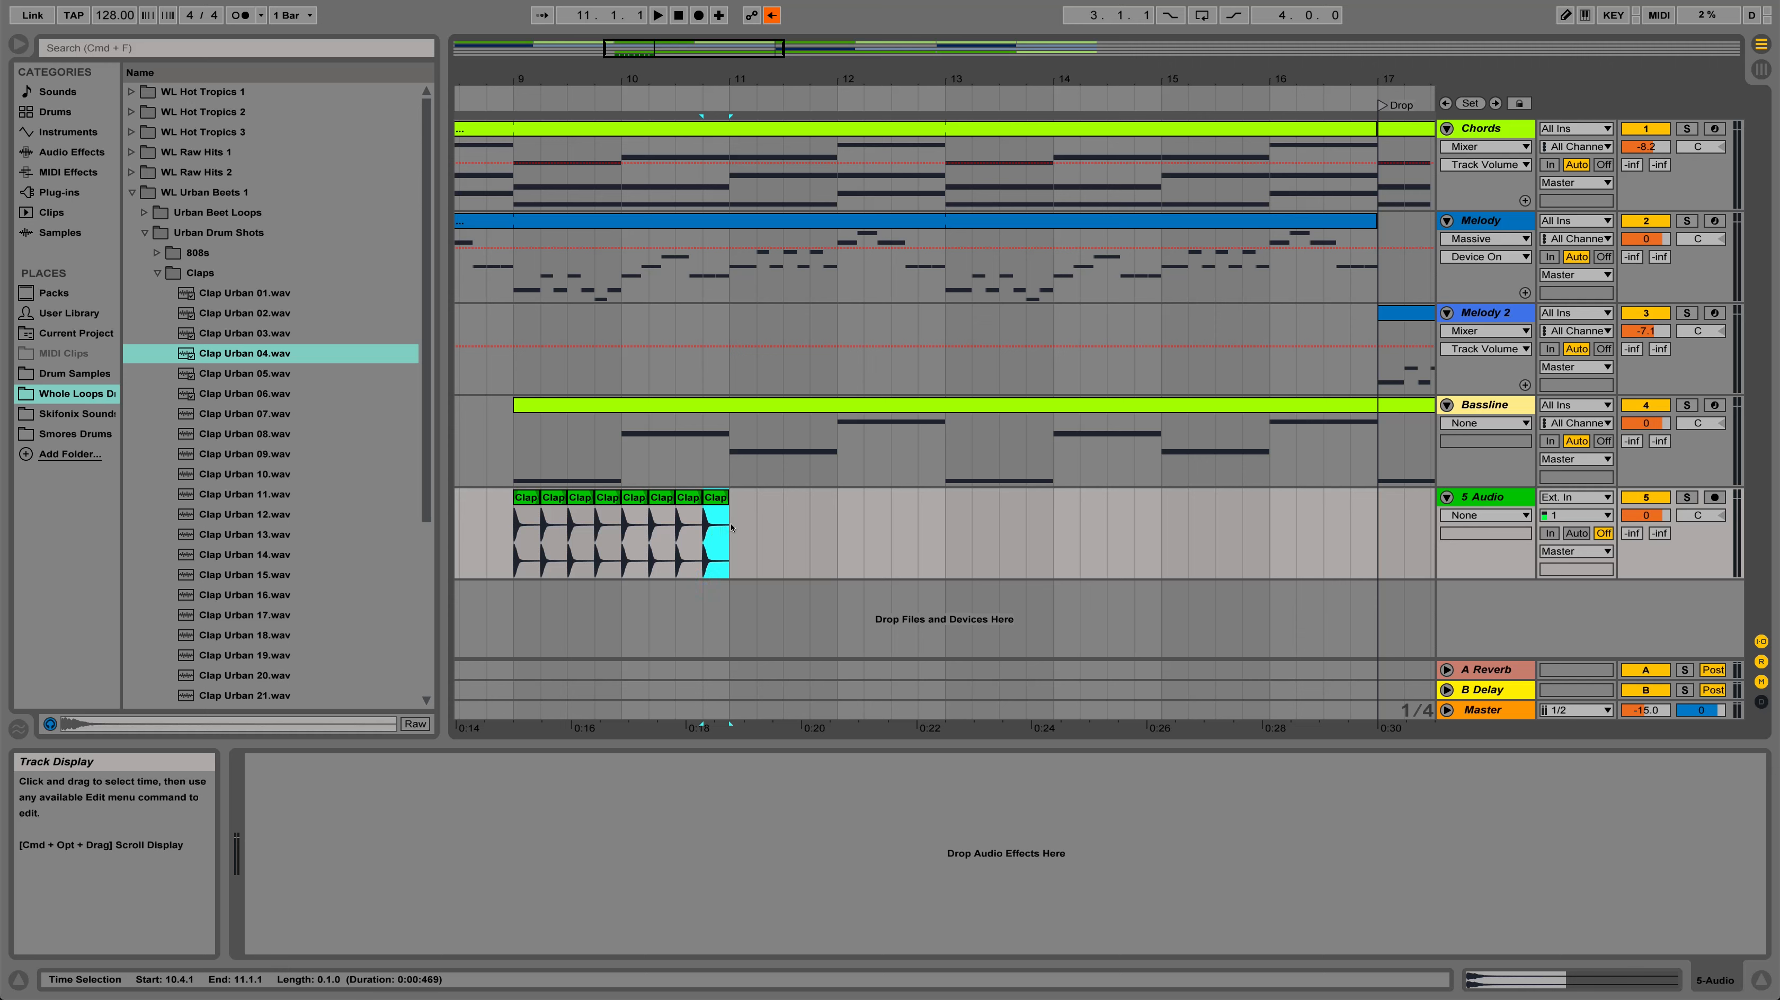
# Copy the claps of bars 9 and 10 to bar 11 and play the arrangement from bar 9
pyautogui.moveTo(731, 528); pyautogui.dragTo(524, 546)
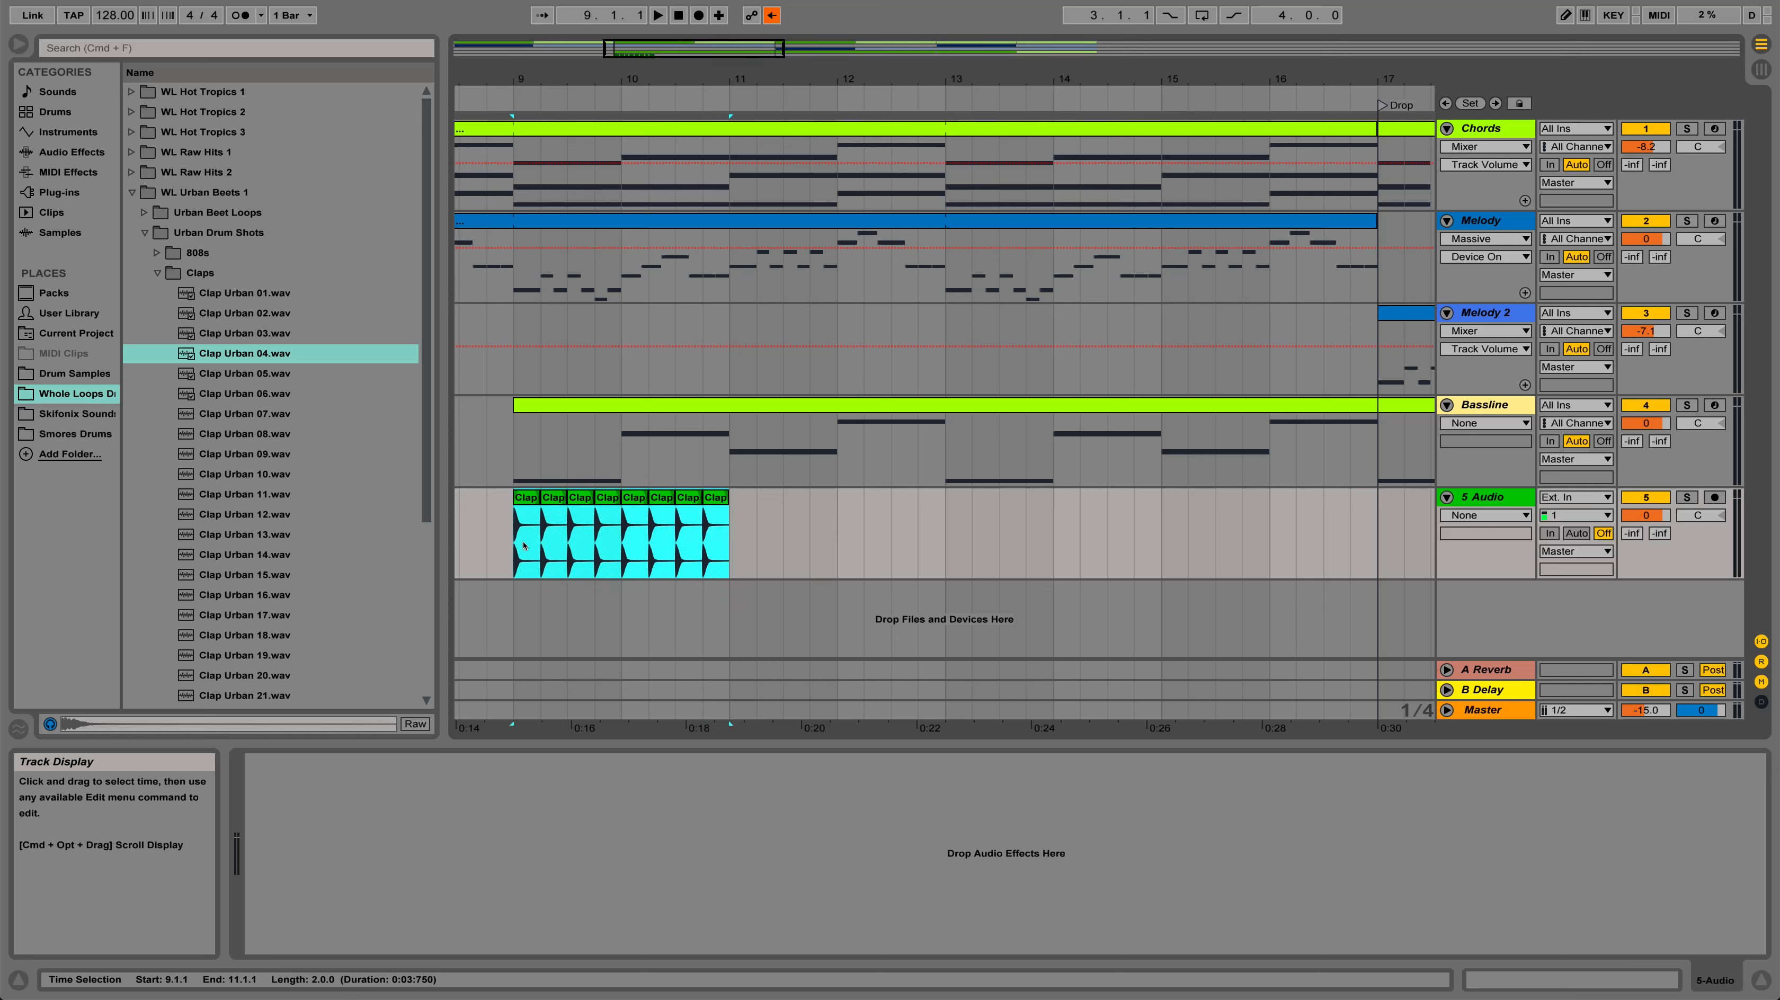
pyautogui.rightClick(524, 494)
pyautogui.click(581, 521)
pyautogui.click(728, 535)
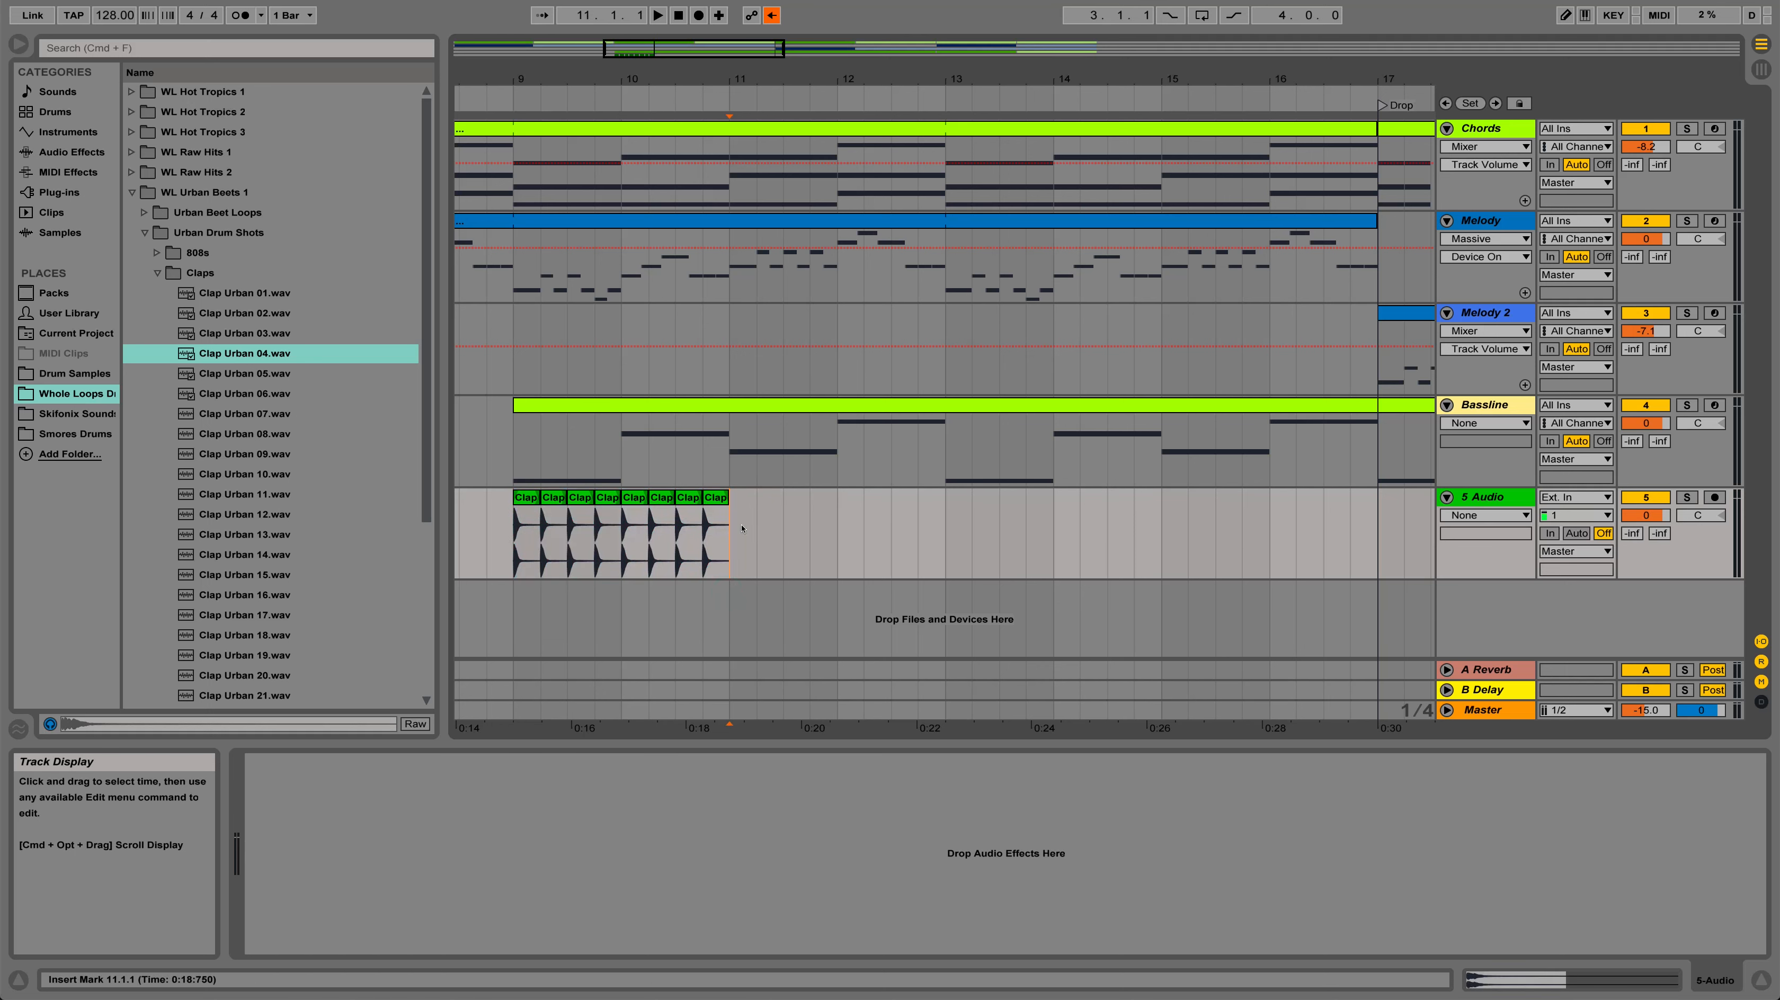
pyautogui.press('super+v')
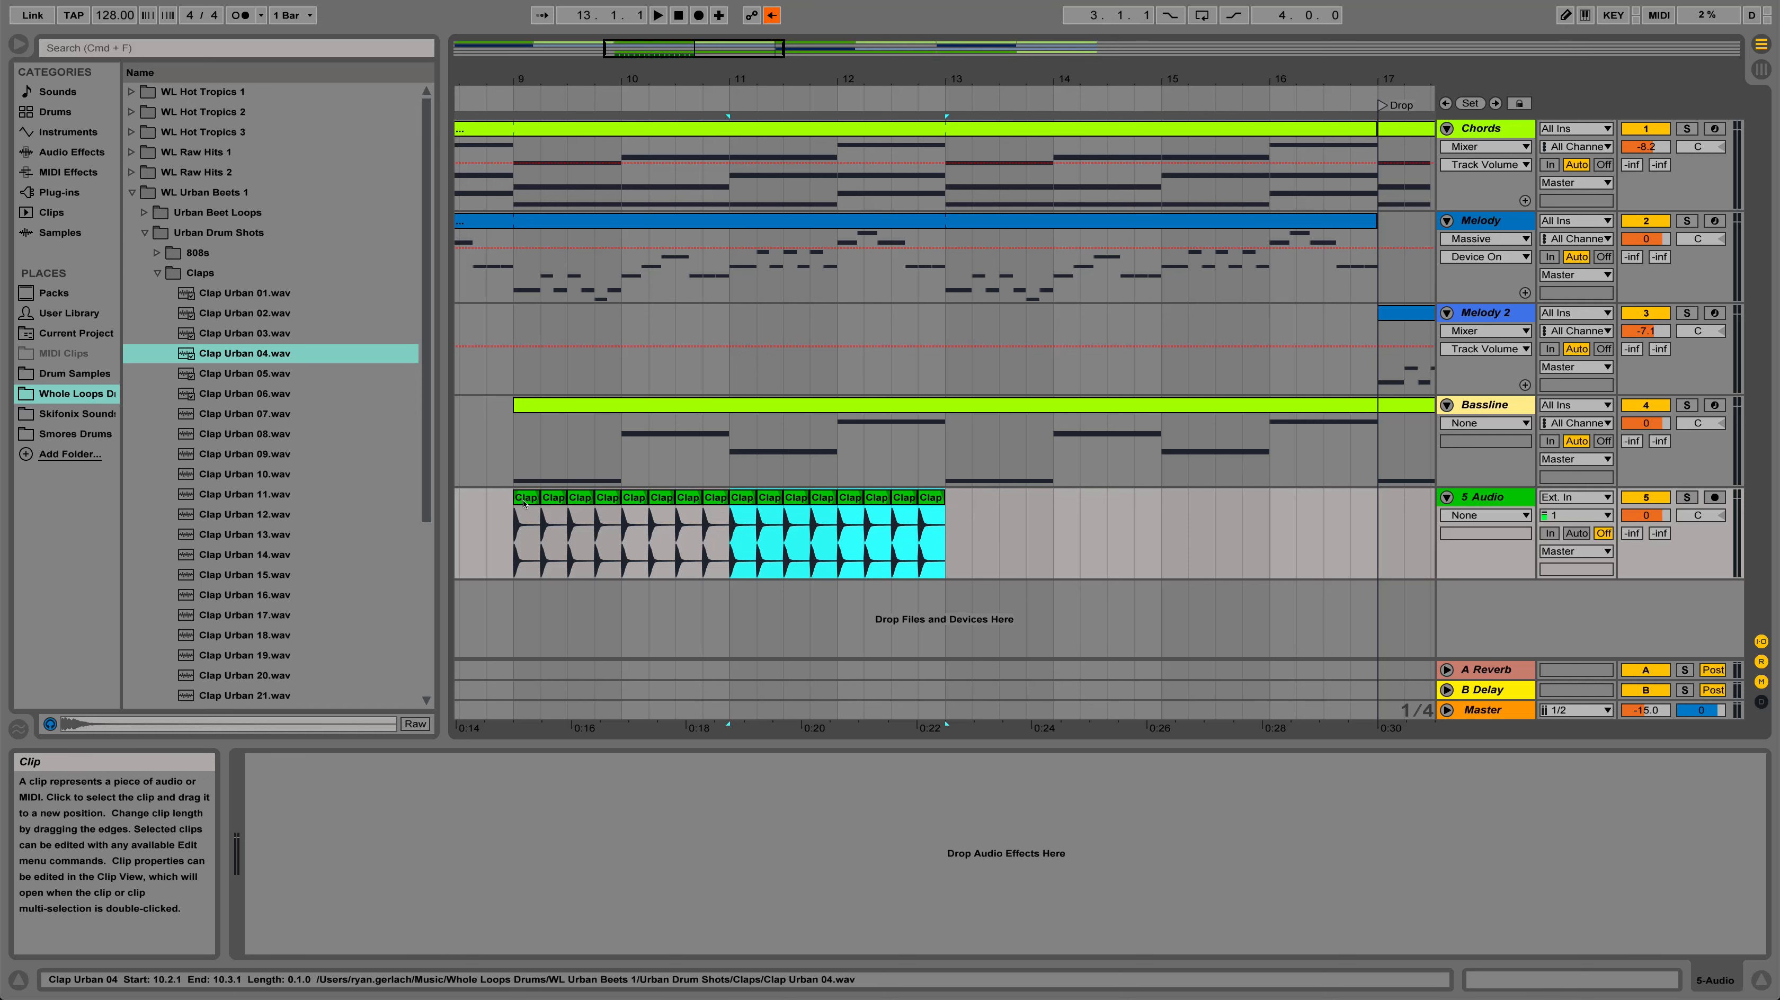
pyautogui.click(511, 537)
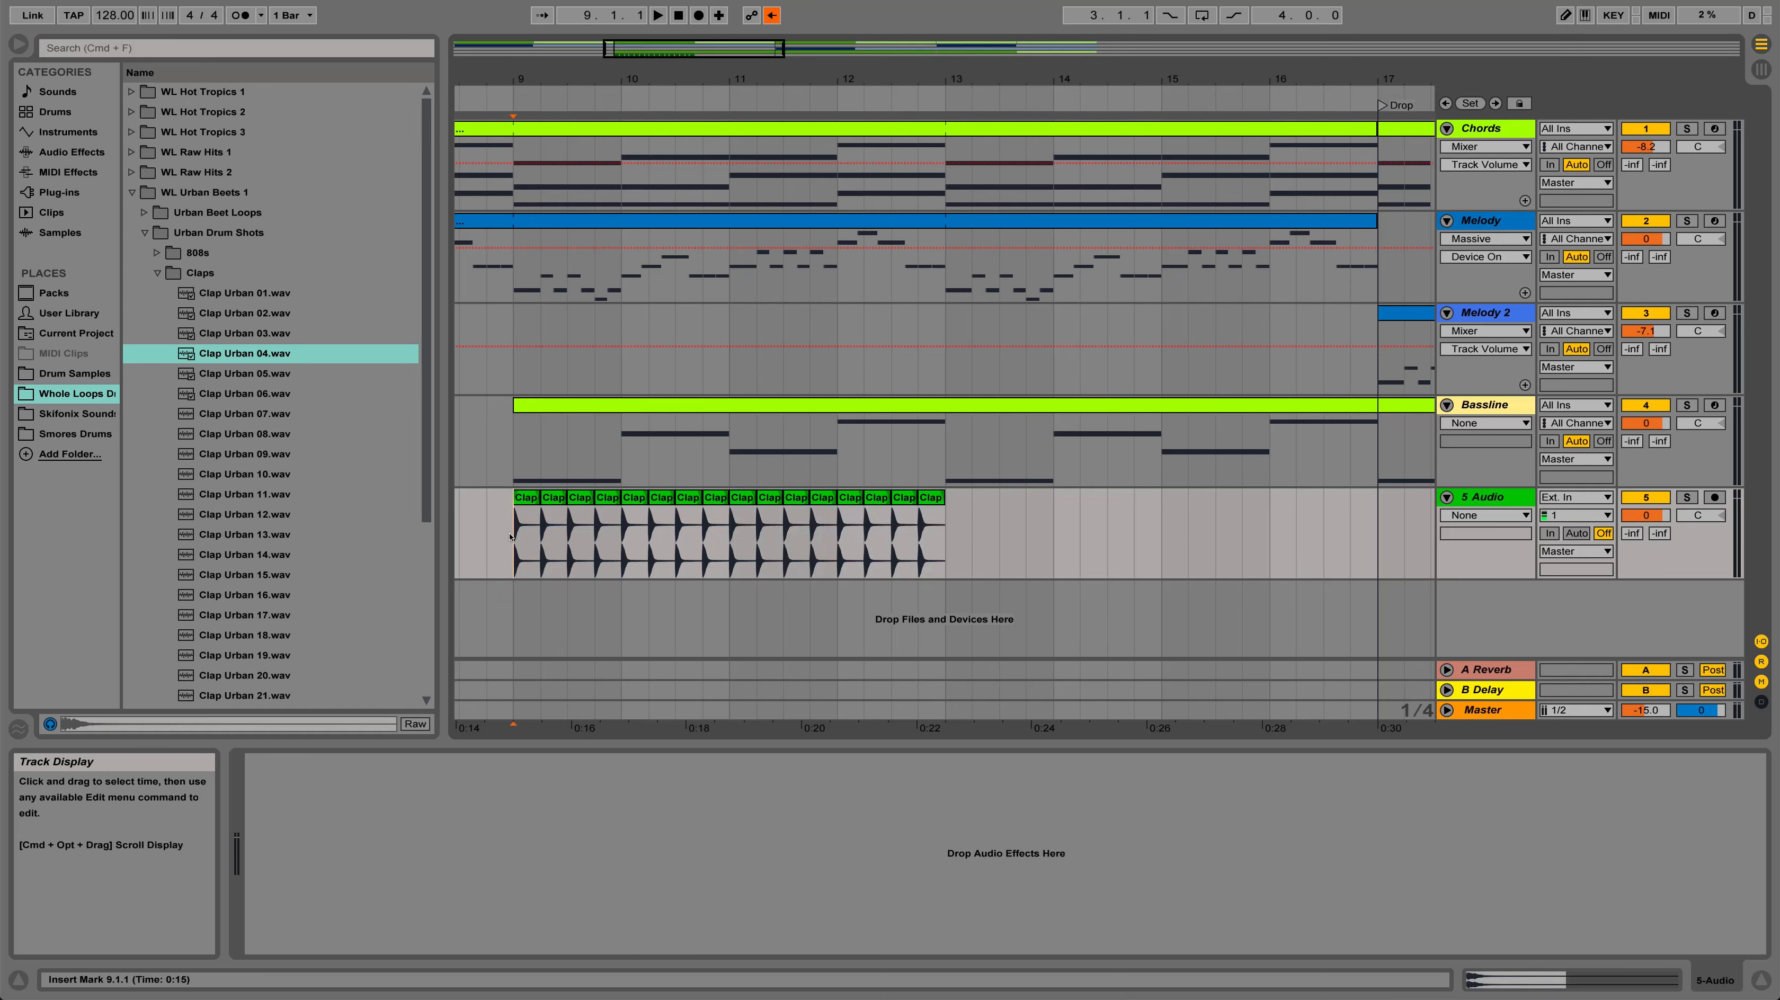
pyautogui.press('space')
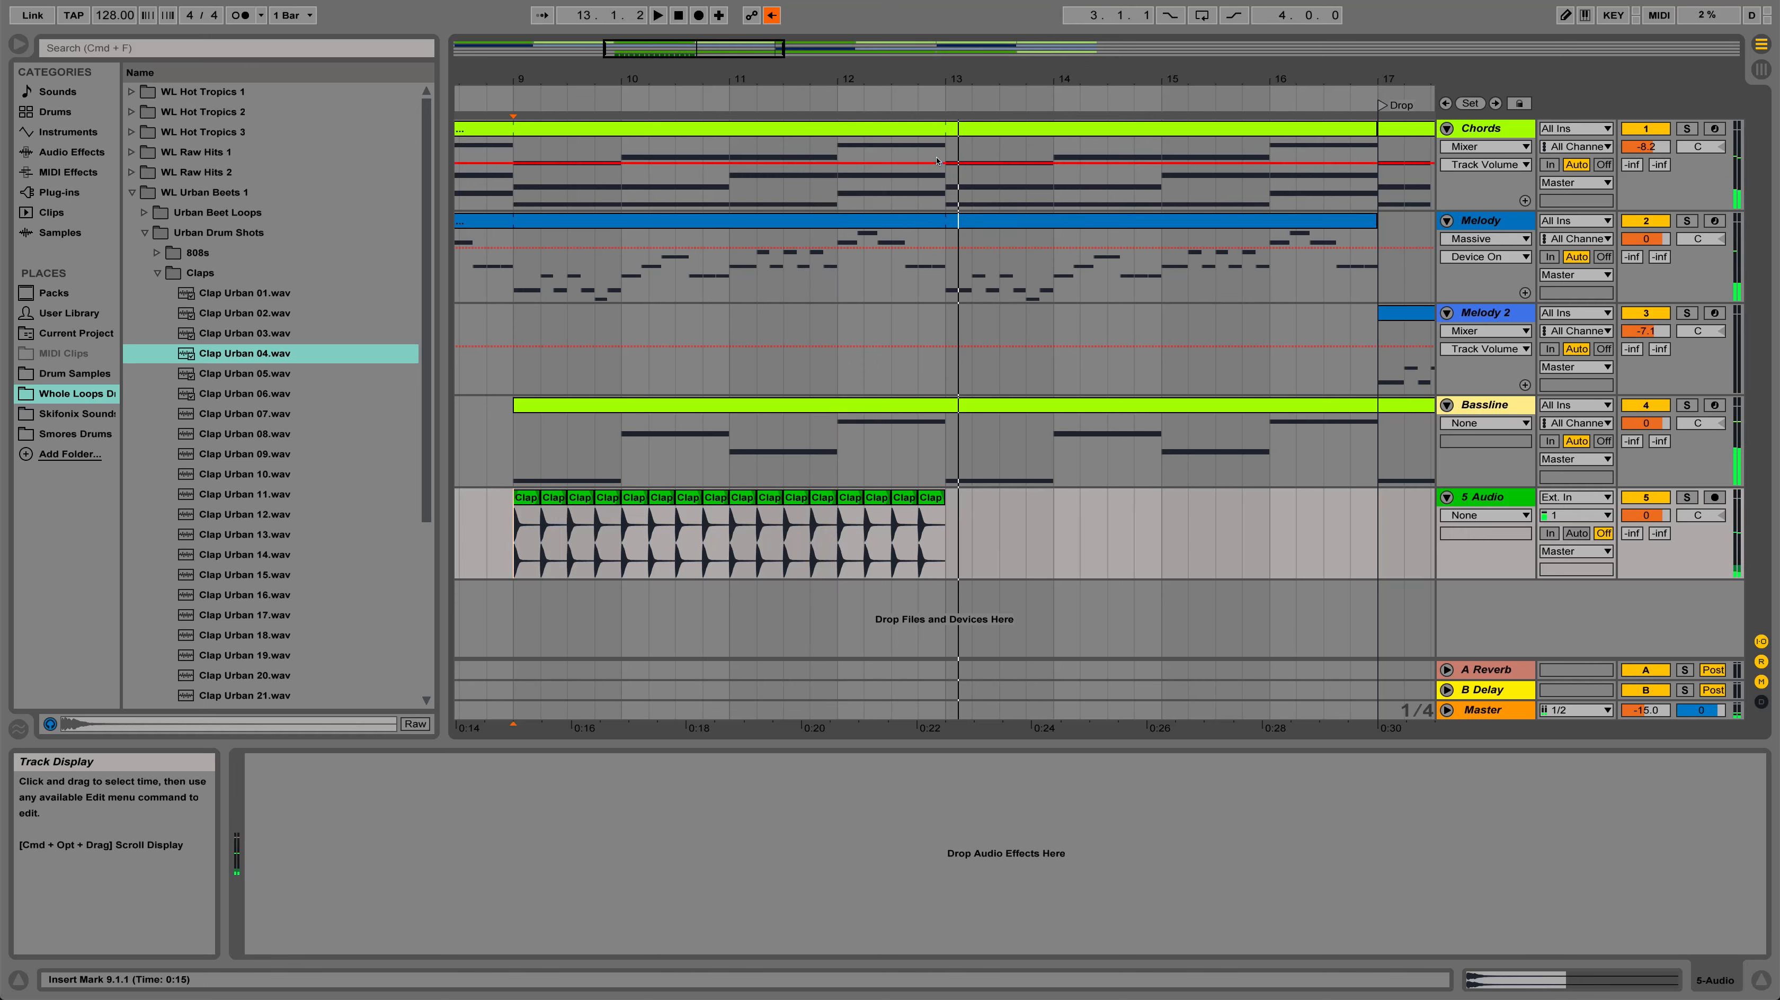
# Using a 1/8 grid, paste a copy of the last clap at bar 13 and trim it to an eighth note
pyautogui.rightClick(997, 528)
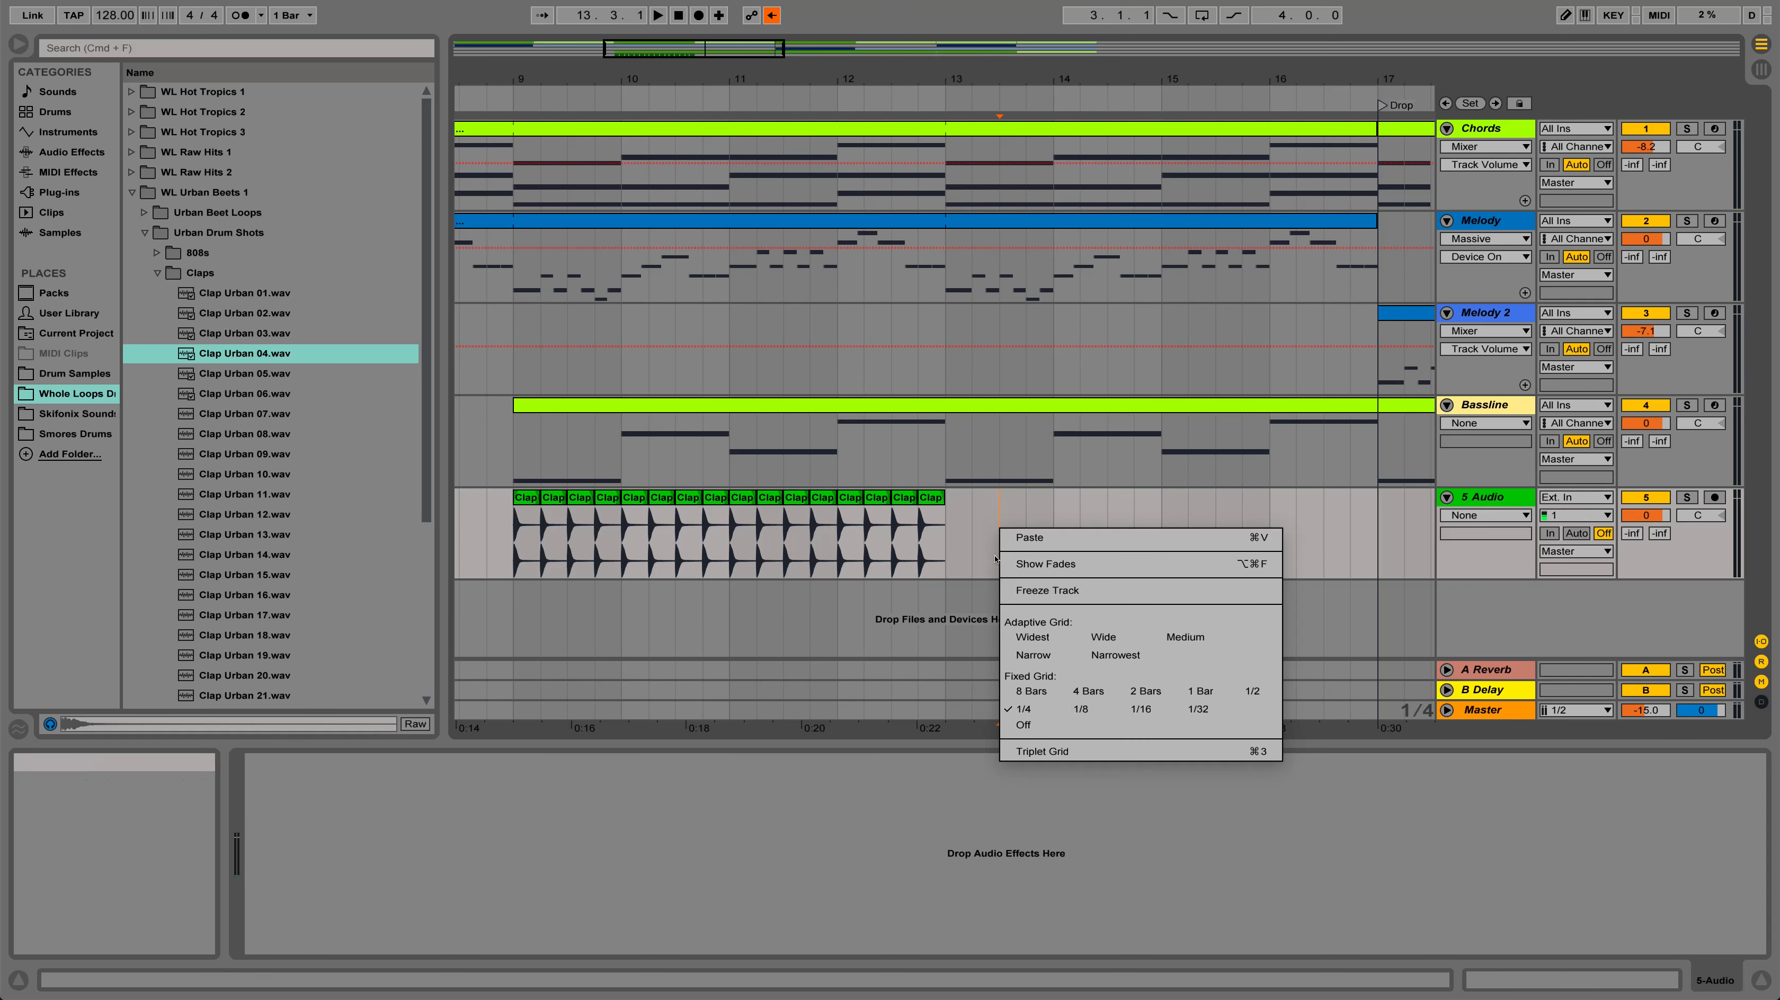
pyautogui.click(1080, 709)
pyautogui.click(938, 509)
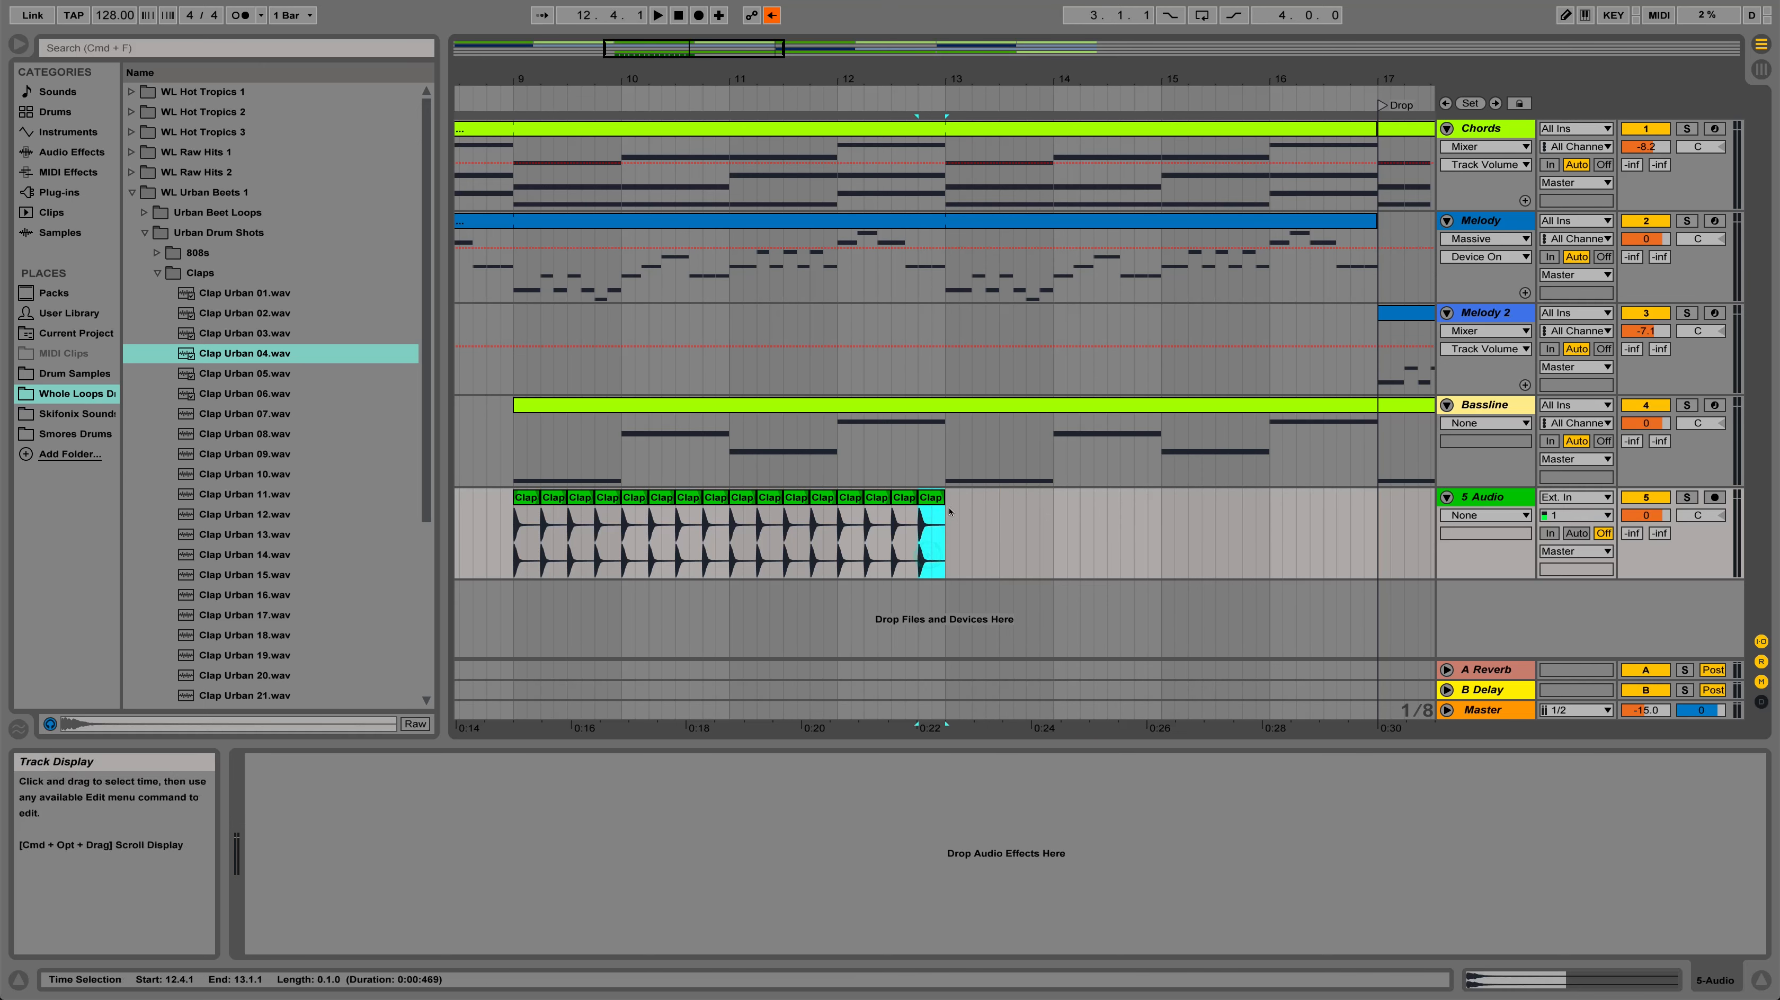
pyautogui.rightClick(940, 511)
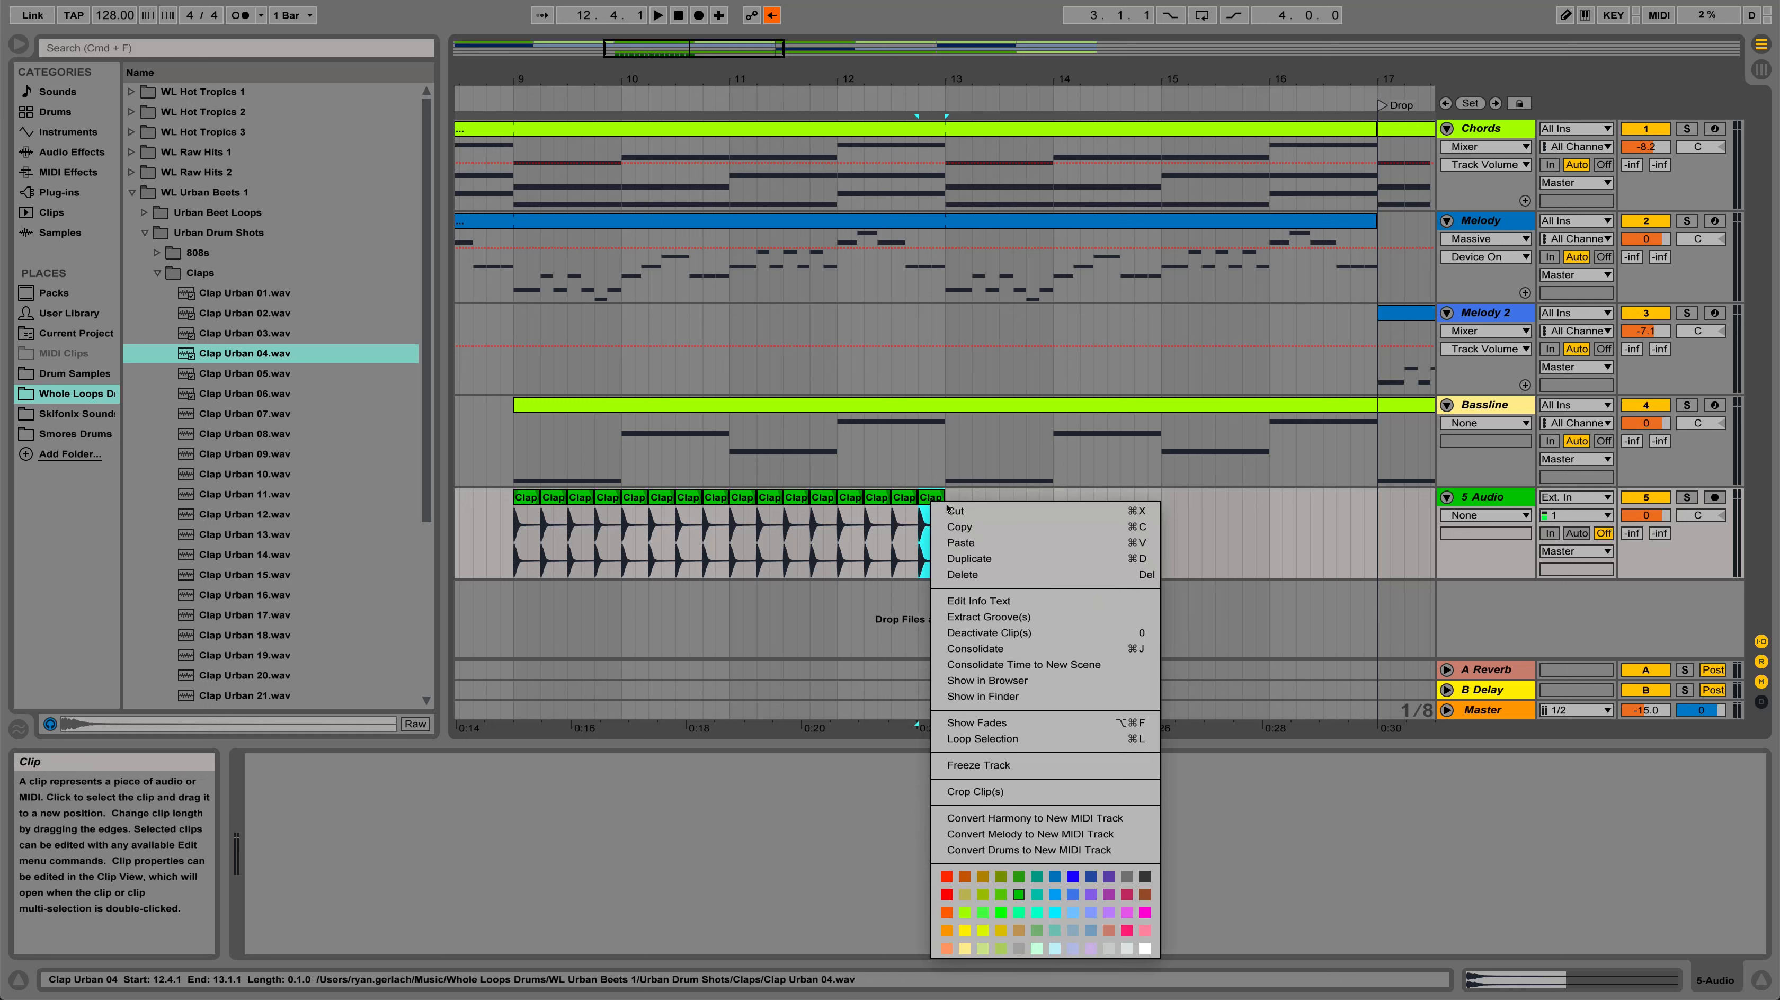
pyautogui.click(953, 528)
pyautogui.click(953, 530)
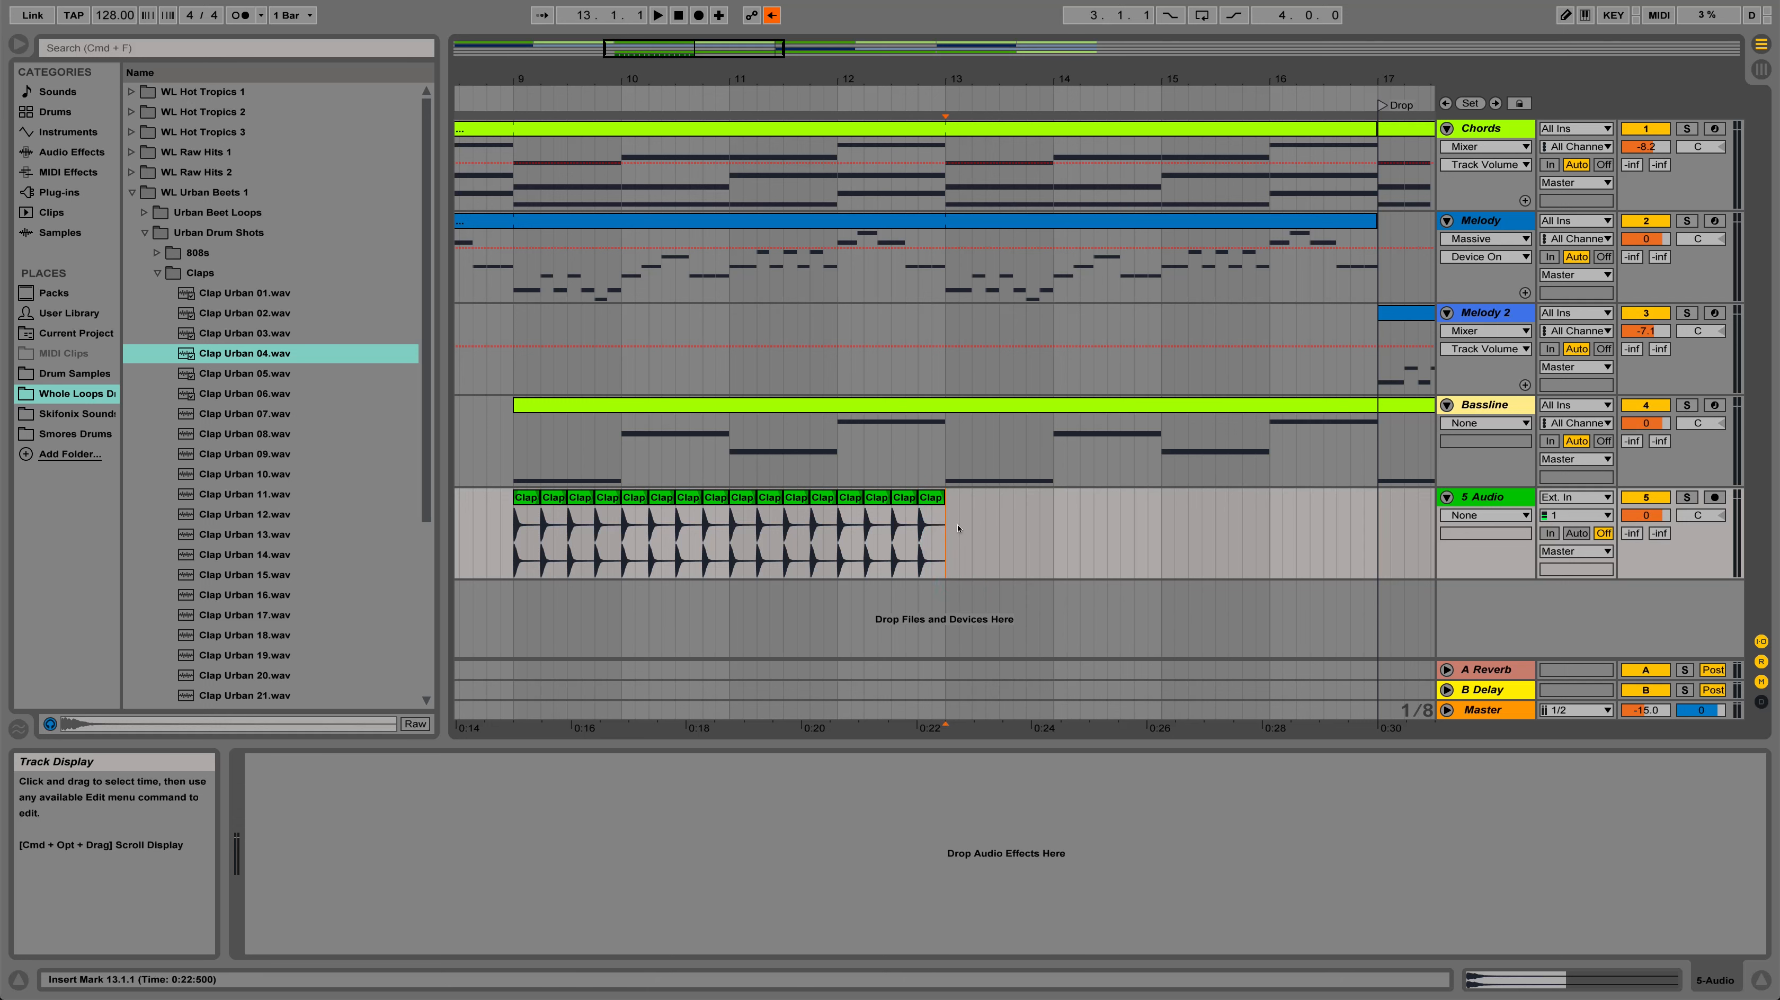
pyautogui.press('super+v')
pyautogui.moveTo(969, 502); pyautogui.dragTo(959, 502)
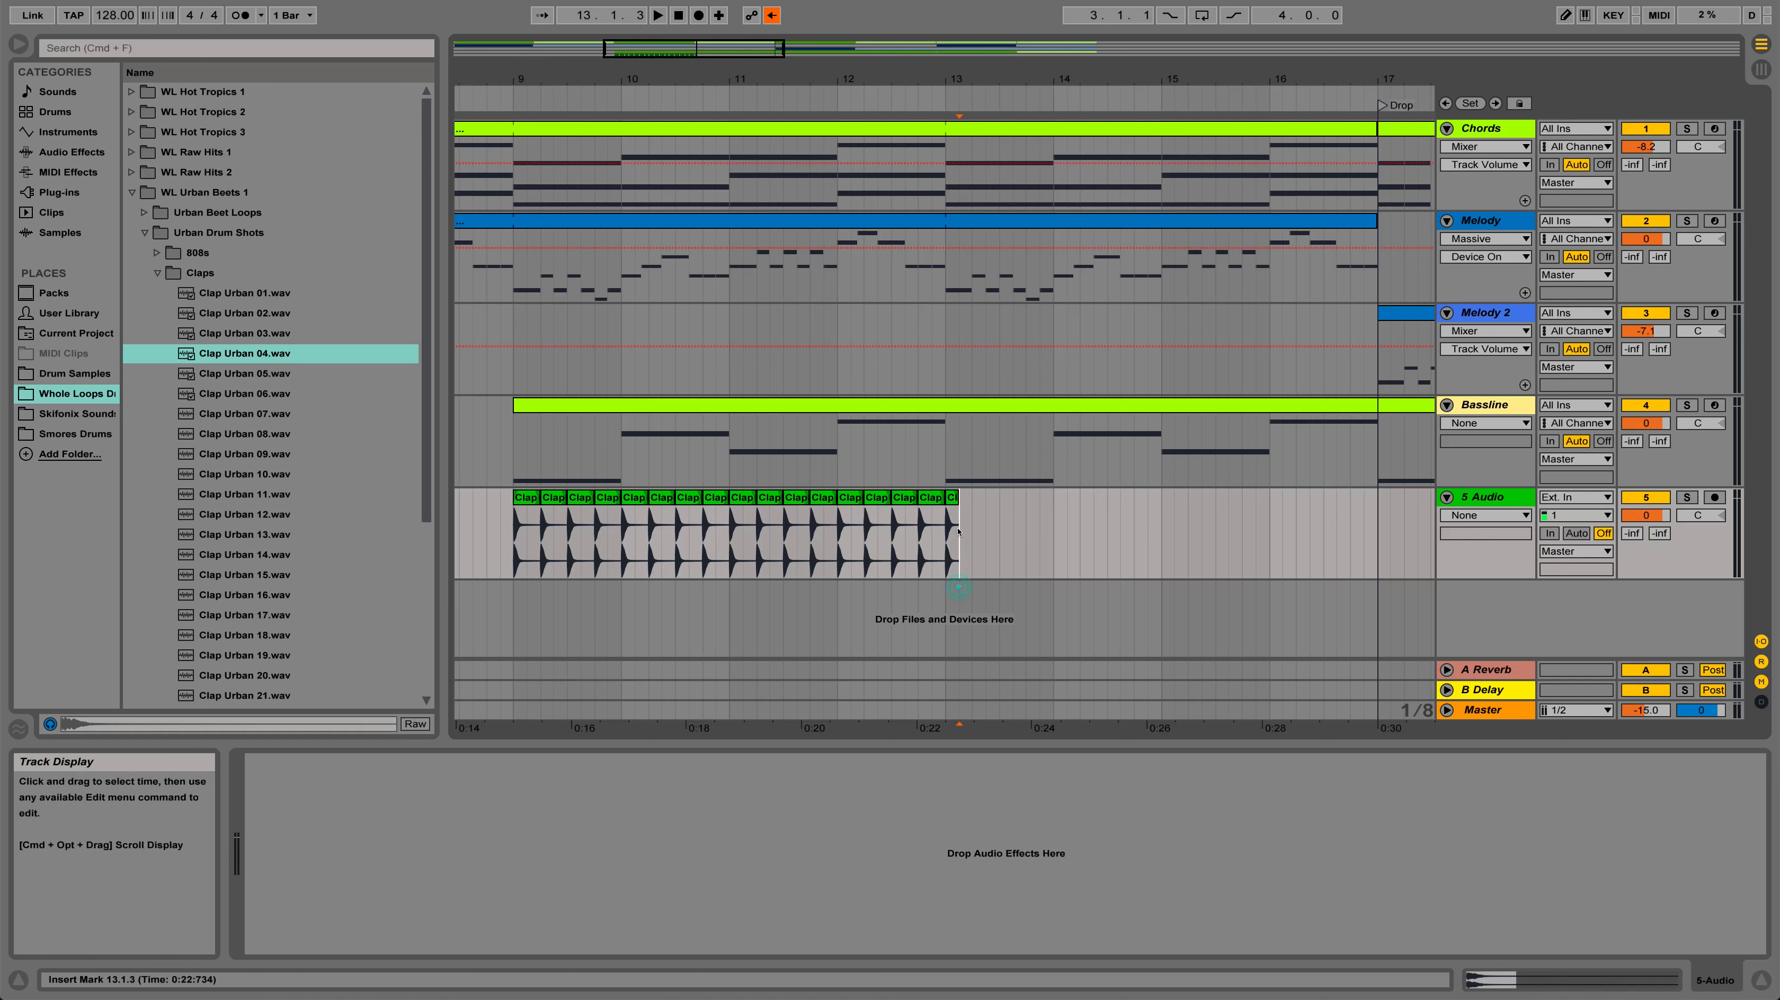
# Duplicate the eighth-note clap repeatedly to fill bar 13
pyautogui.press('super+d')
pyautogui.press('super+d')
pyautogui.press('super+d')
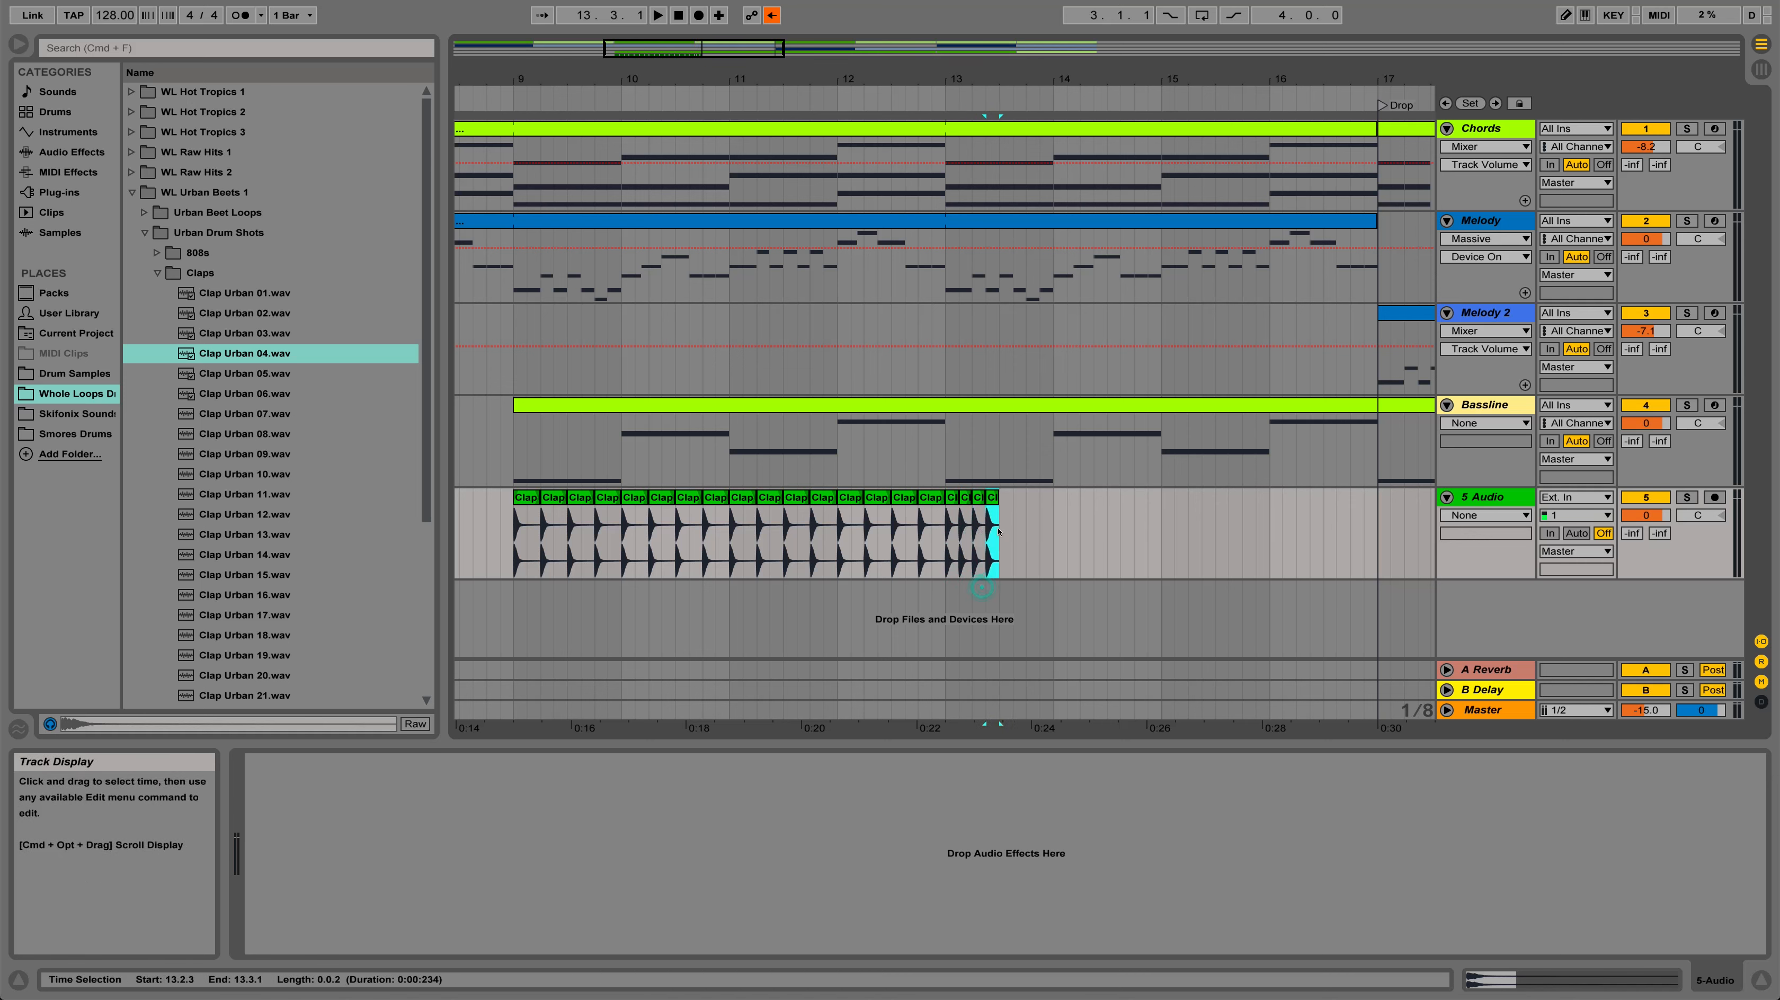
pyautogui.press('super+d')
pyautogui.click(1014, 561)
pyautogui.press('super+d')
pyautogui.press('super+d')
pyautogui.press('super+d')
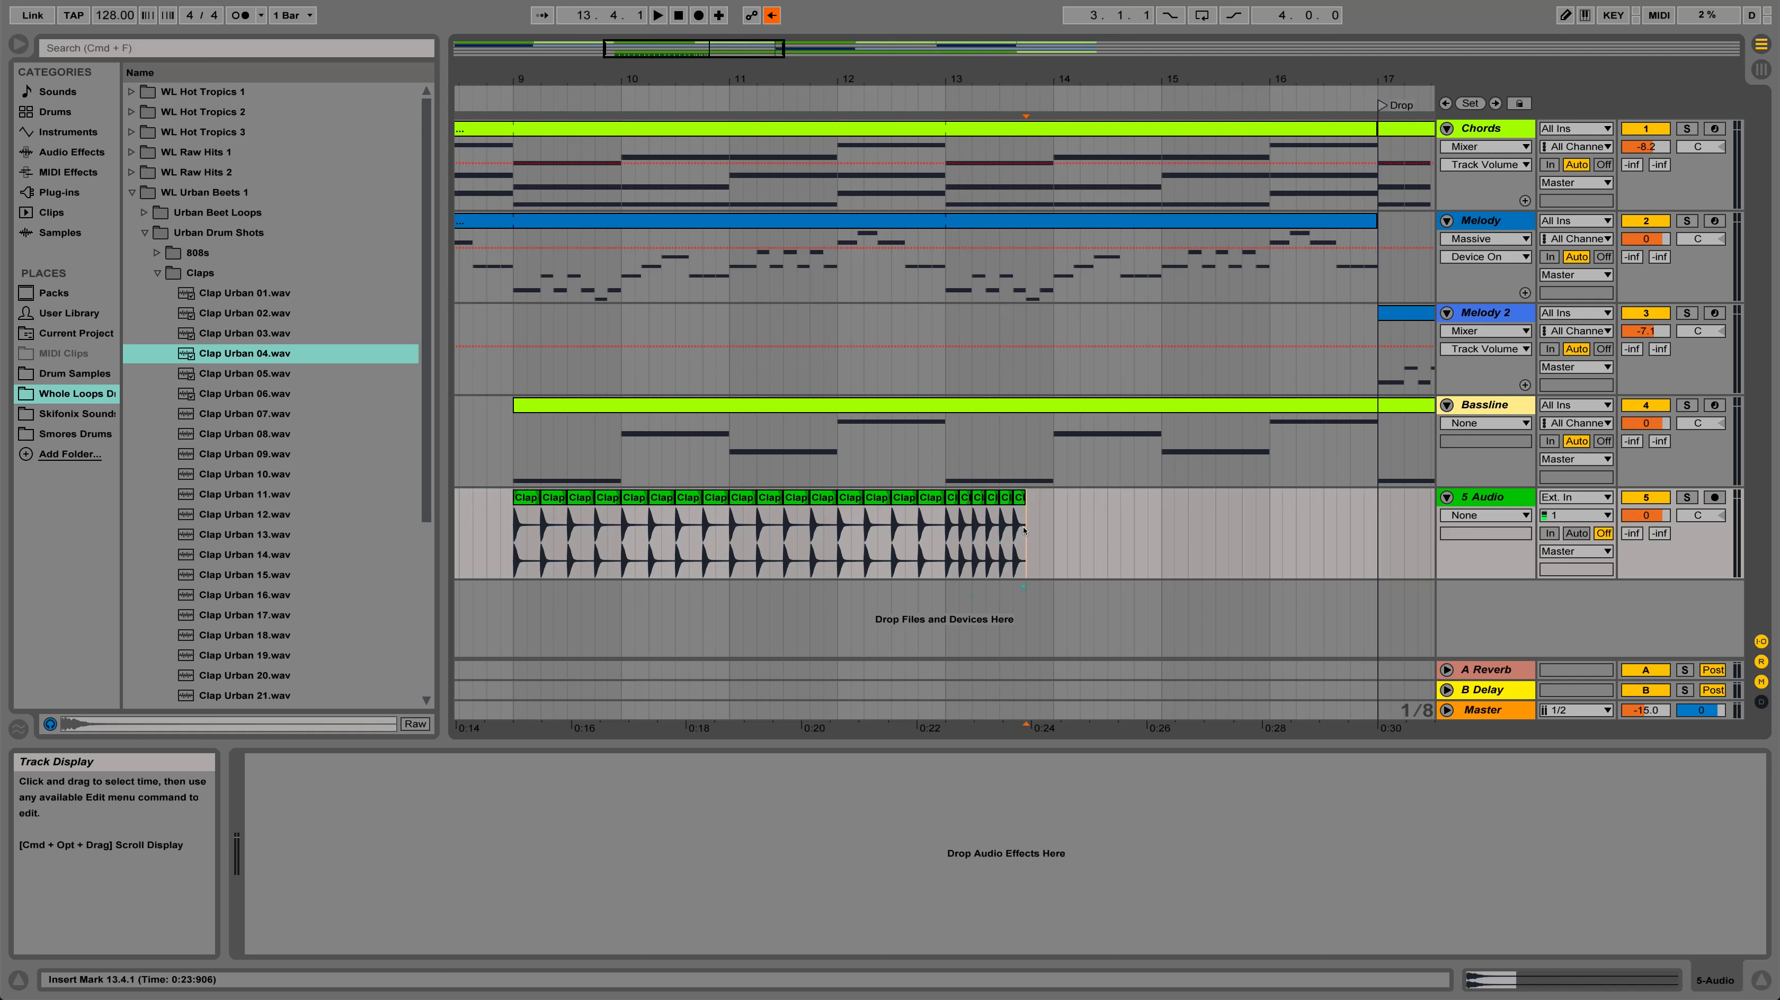
# Copy all the eighth-note claps of bar 13 and paste them at the start of bar 14
pyautogui.moveTo(1053, 535); pyautogui.dragTo(946, 537)
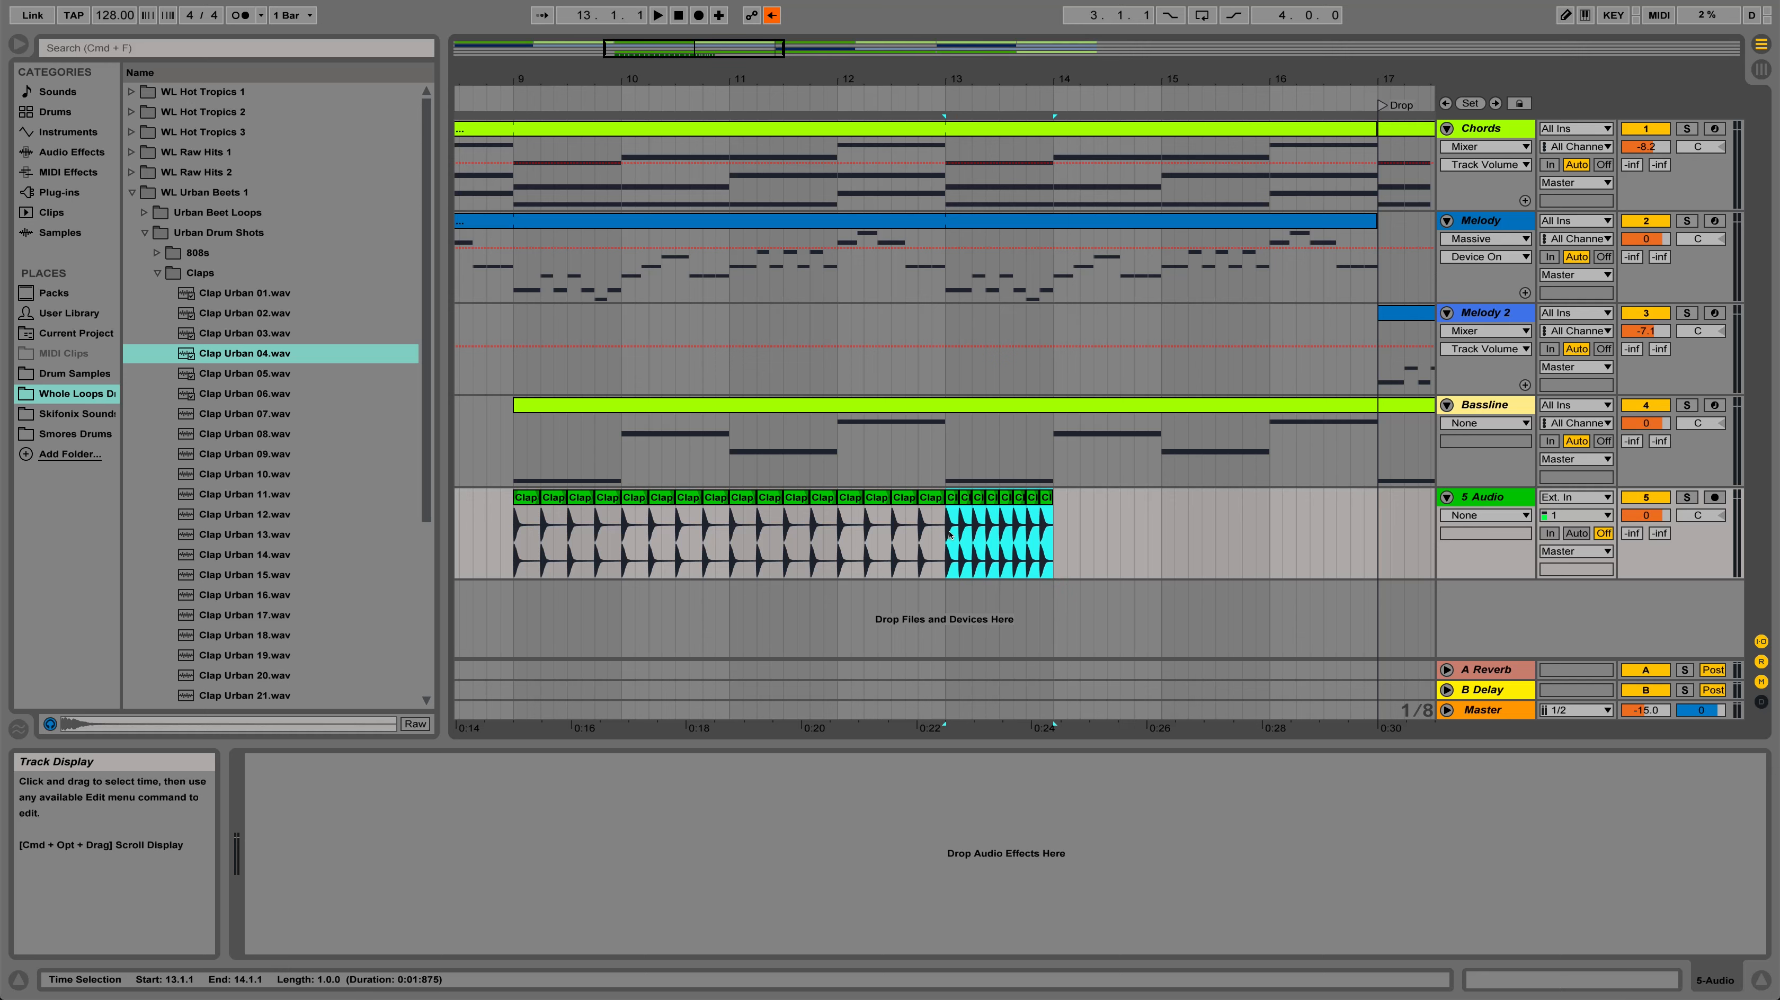
pyautogui.click(1056, 535)
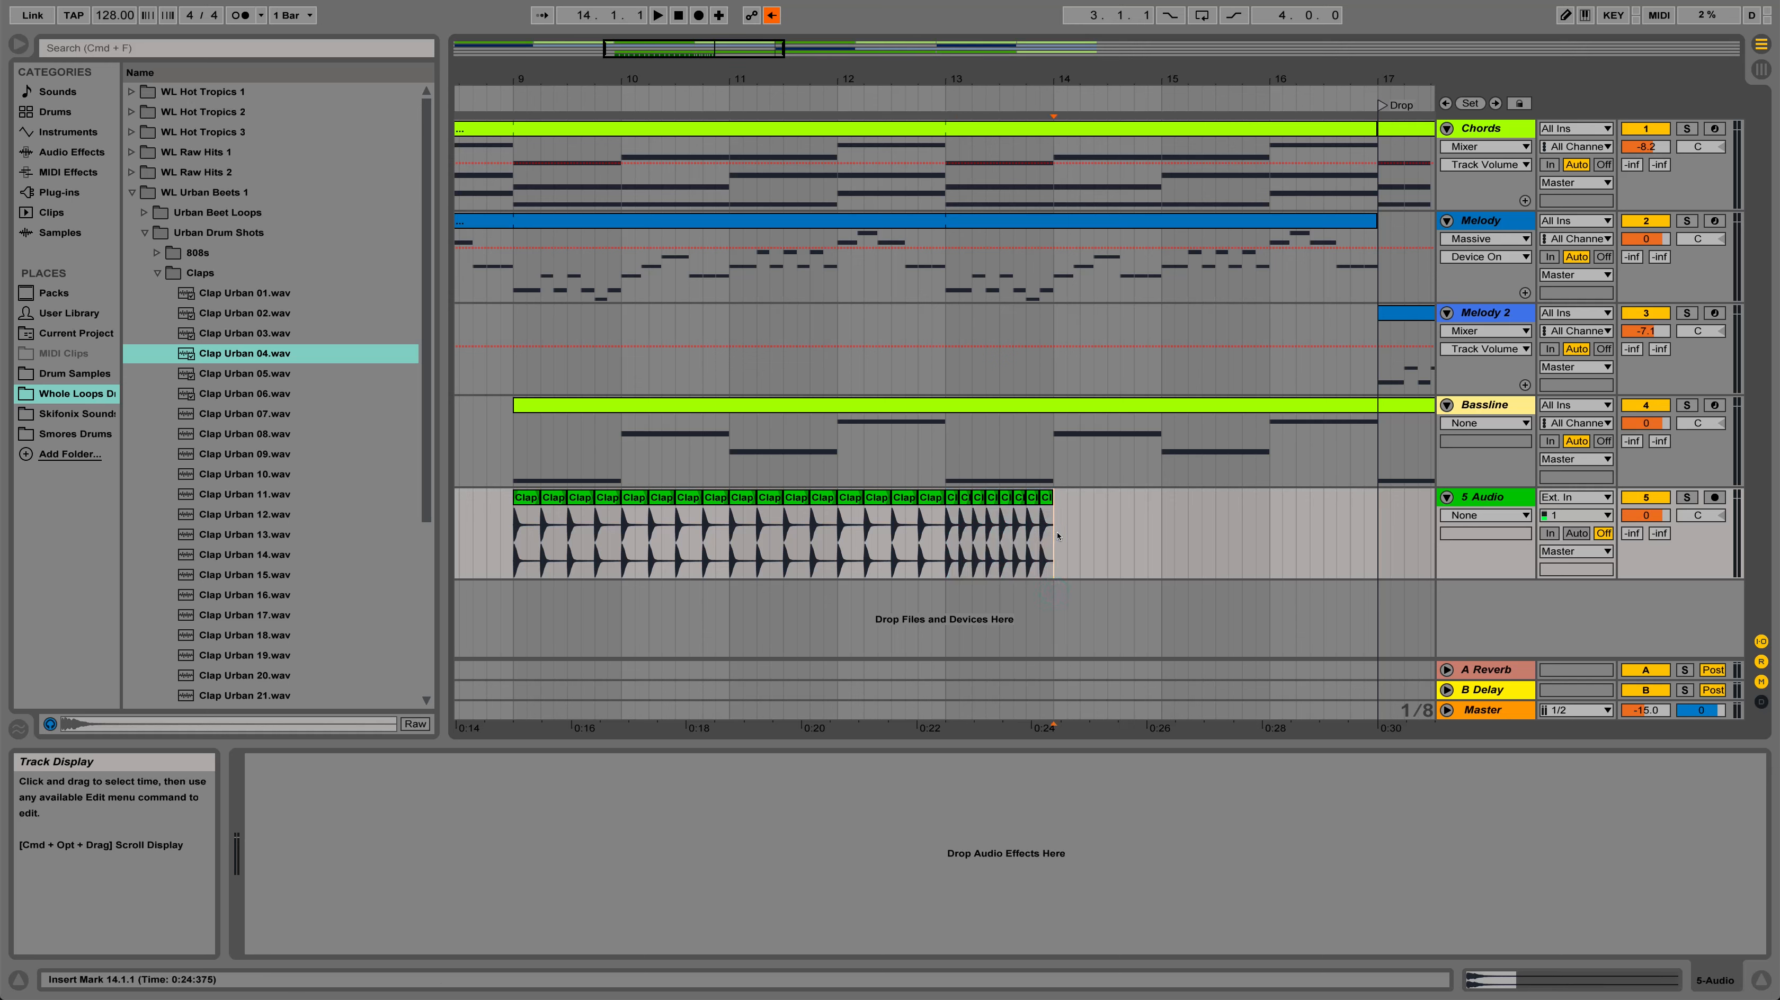
pyautogui.press('super+v')
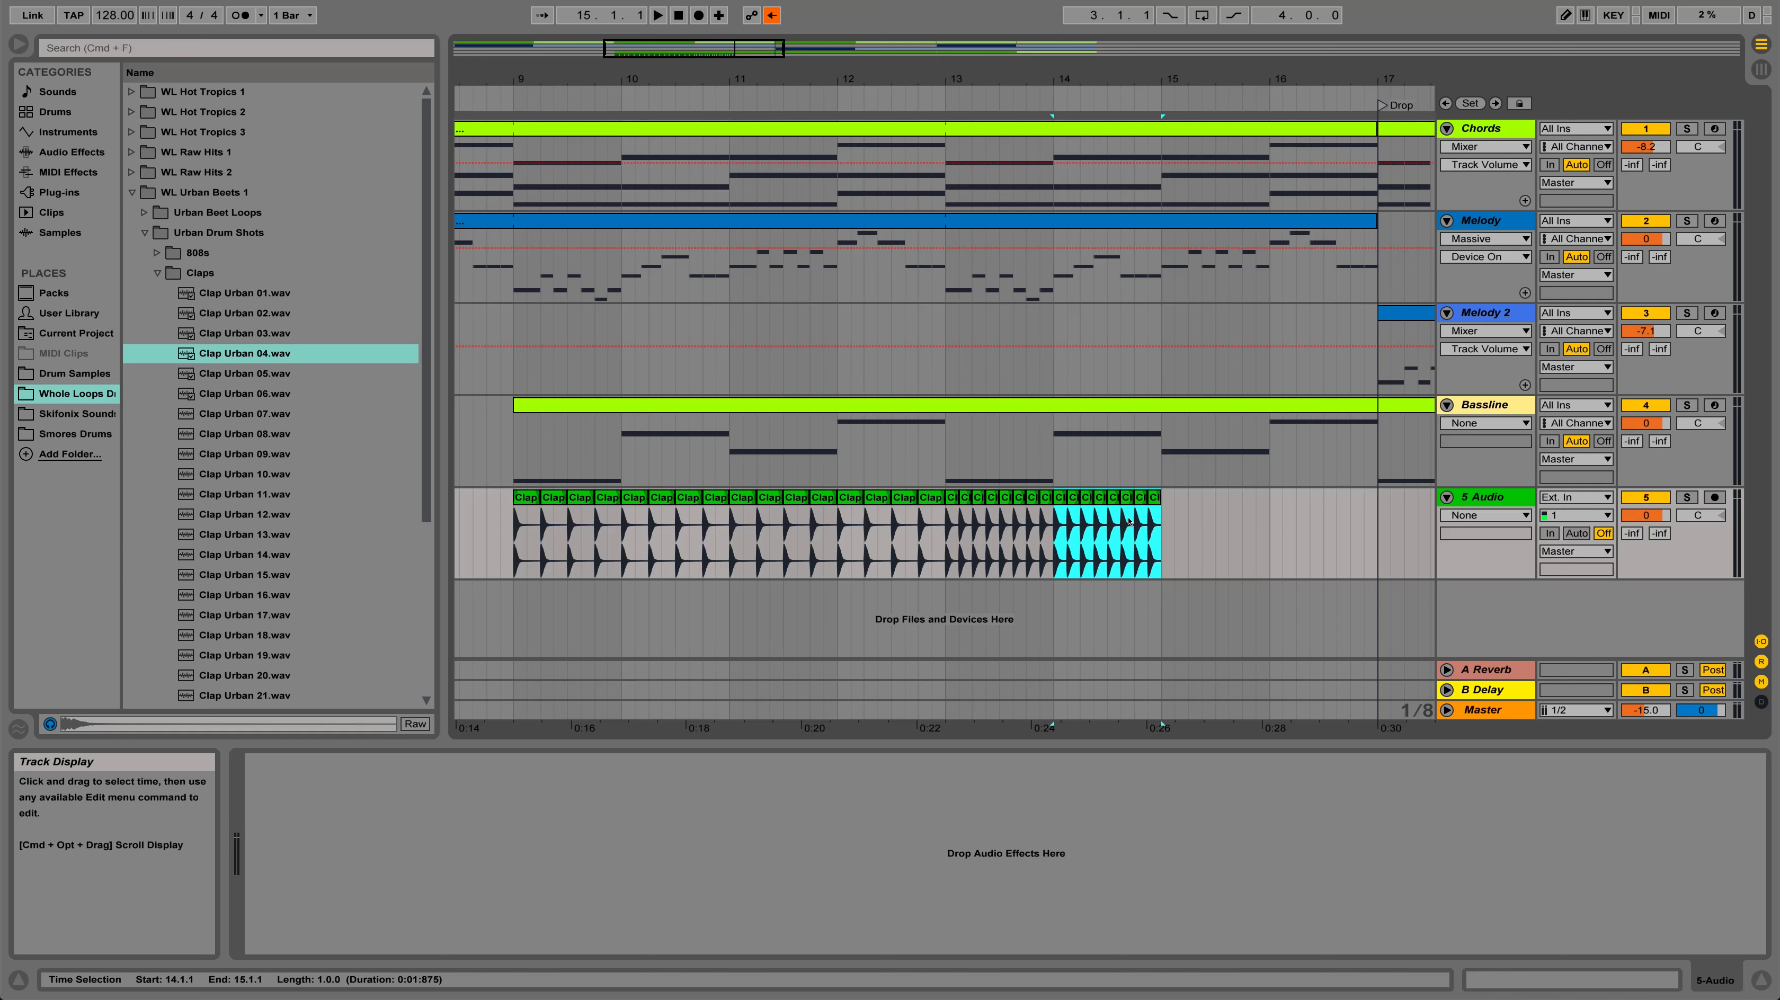
# Set the arrangement's fixed grid to 1/16 for placing claps from bar 15
pyautogui.click(1163, 518)
pyautogui.rightClick(1164, 516)
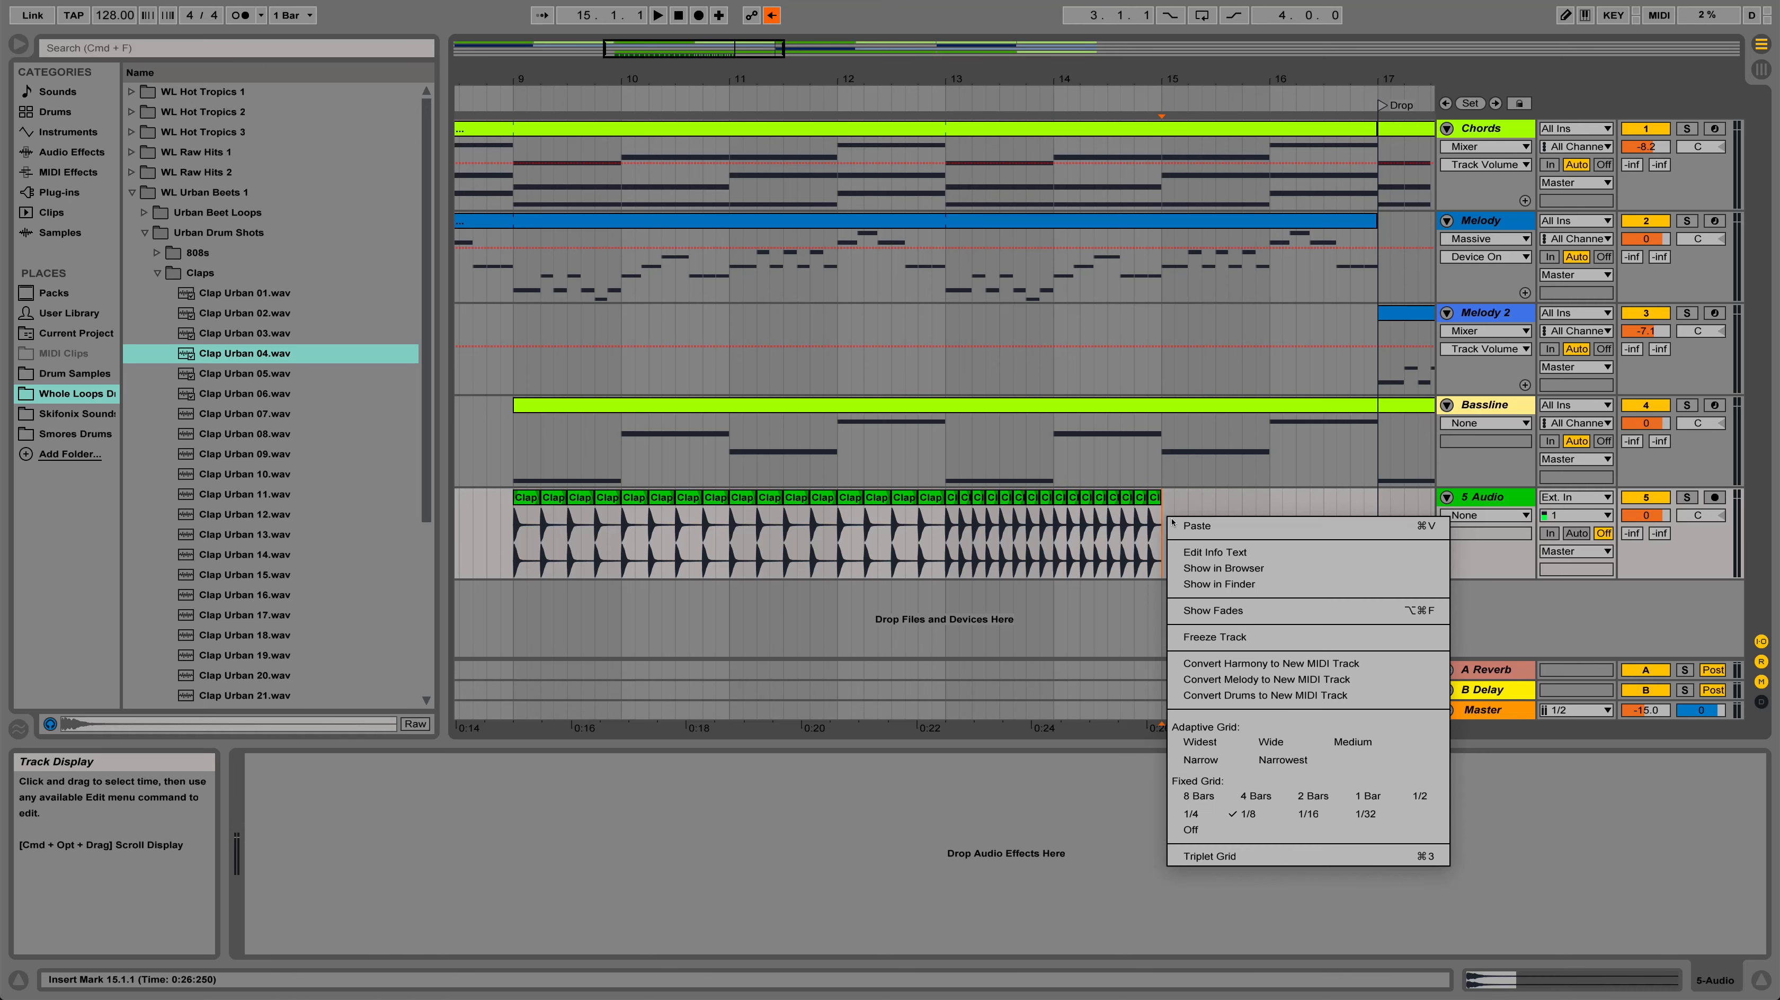
pyautogui.click(1309, 814)
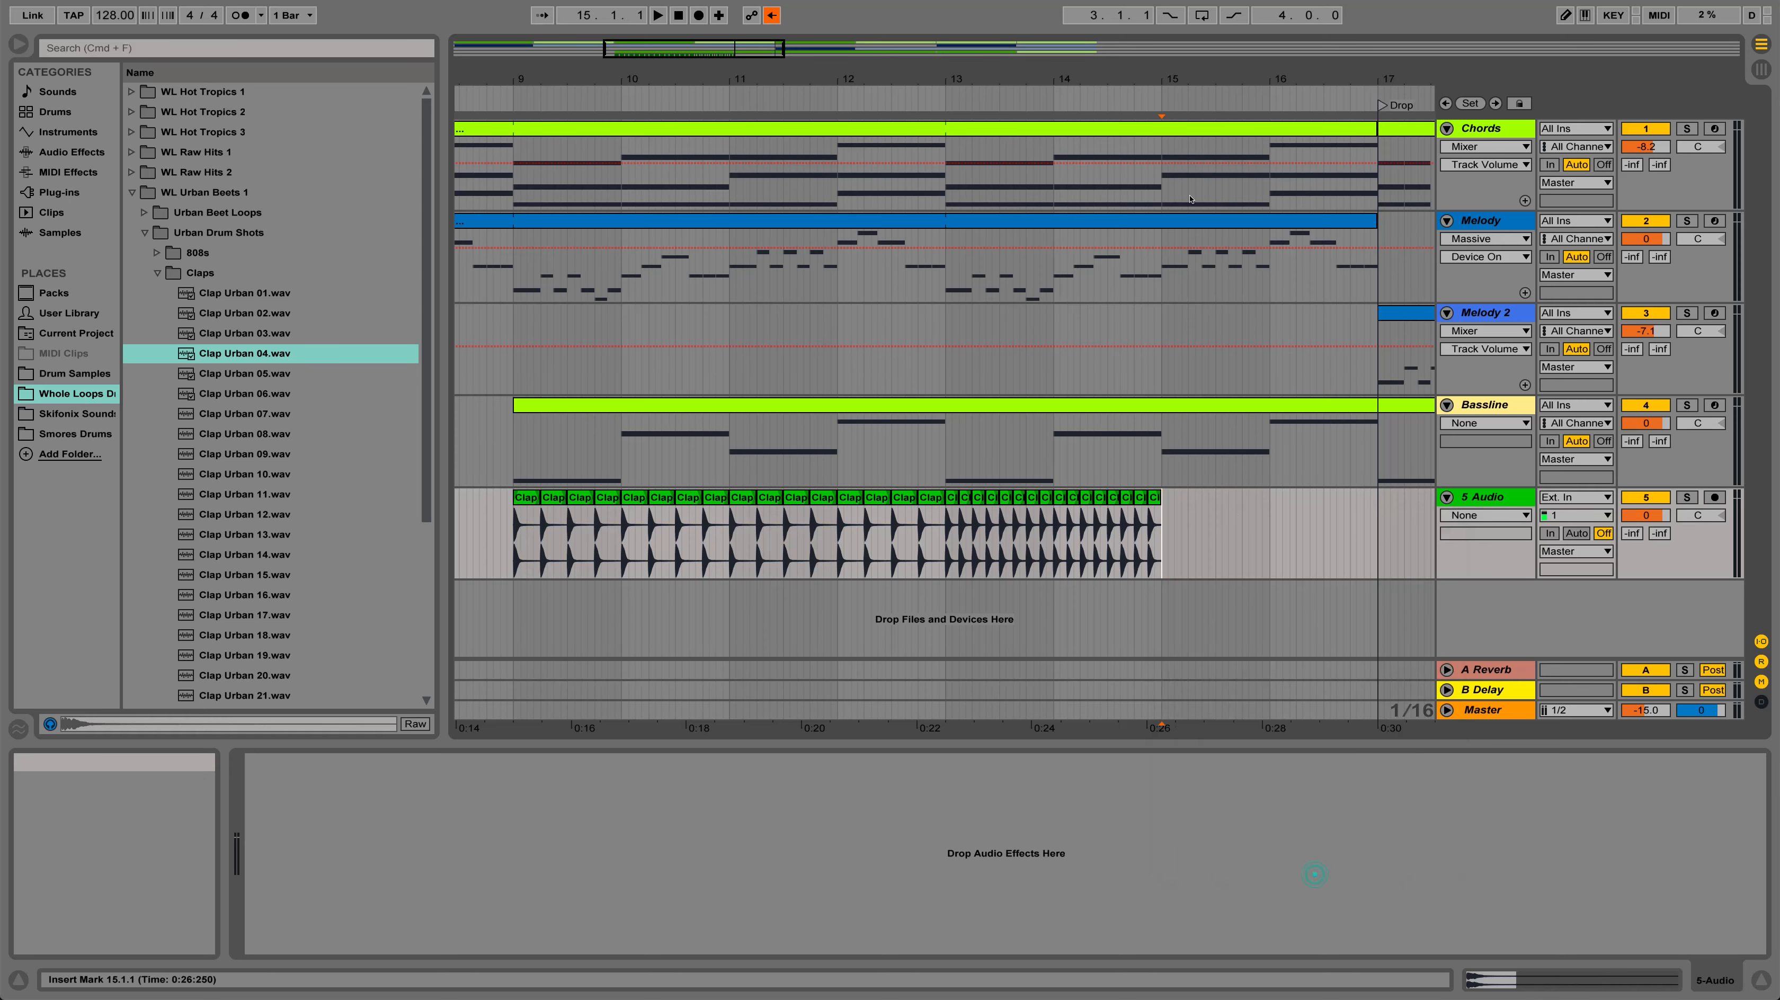
pyautogui.moveTo(1224, 76)
pyautogui.mouseDown()
pyautogui.moveTo(1223, 150)
pyautogui.moveTo(1007, 153)
pyautogui.moveTo(999, 172)
pyautogui.mouseUp()
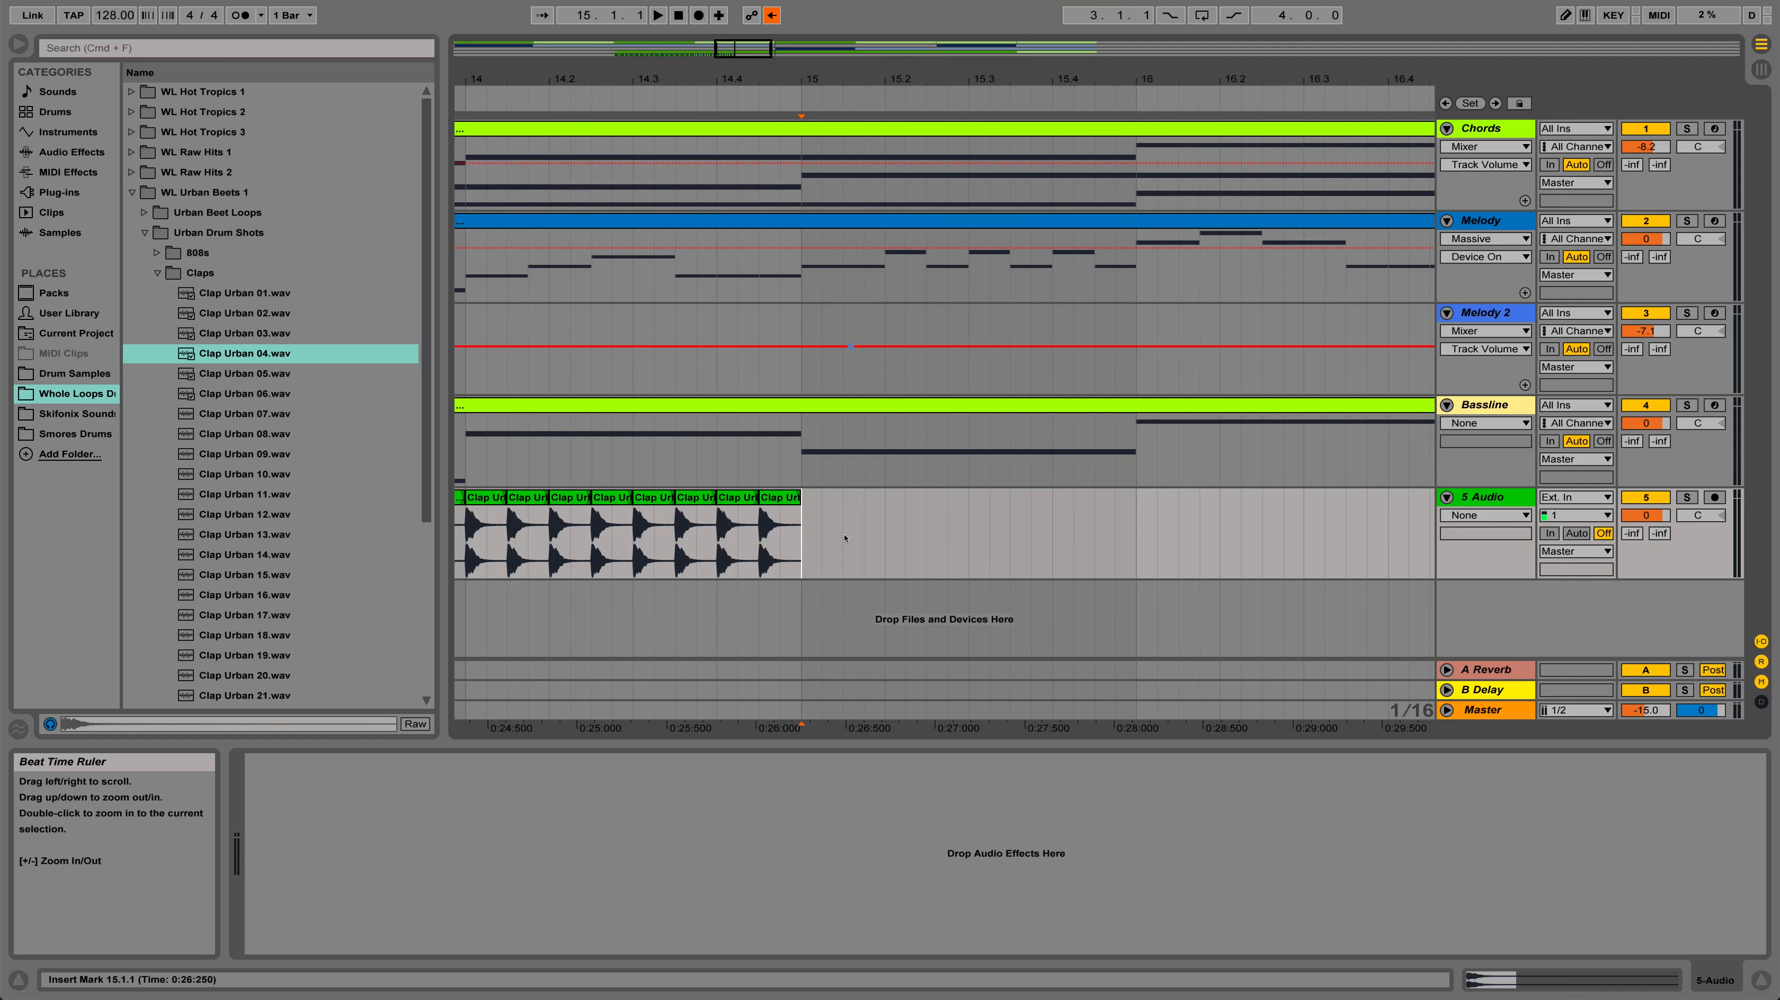
pyautogui.moveTo(803, 557); pyautogui.dragTo(958, 547)
pyautogui.click(800, 566)
pyautogui.moveTo(799, 566); pyautogui.dragTo(881, 554)
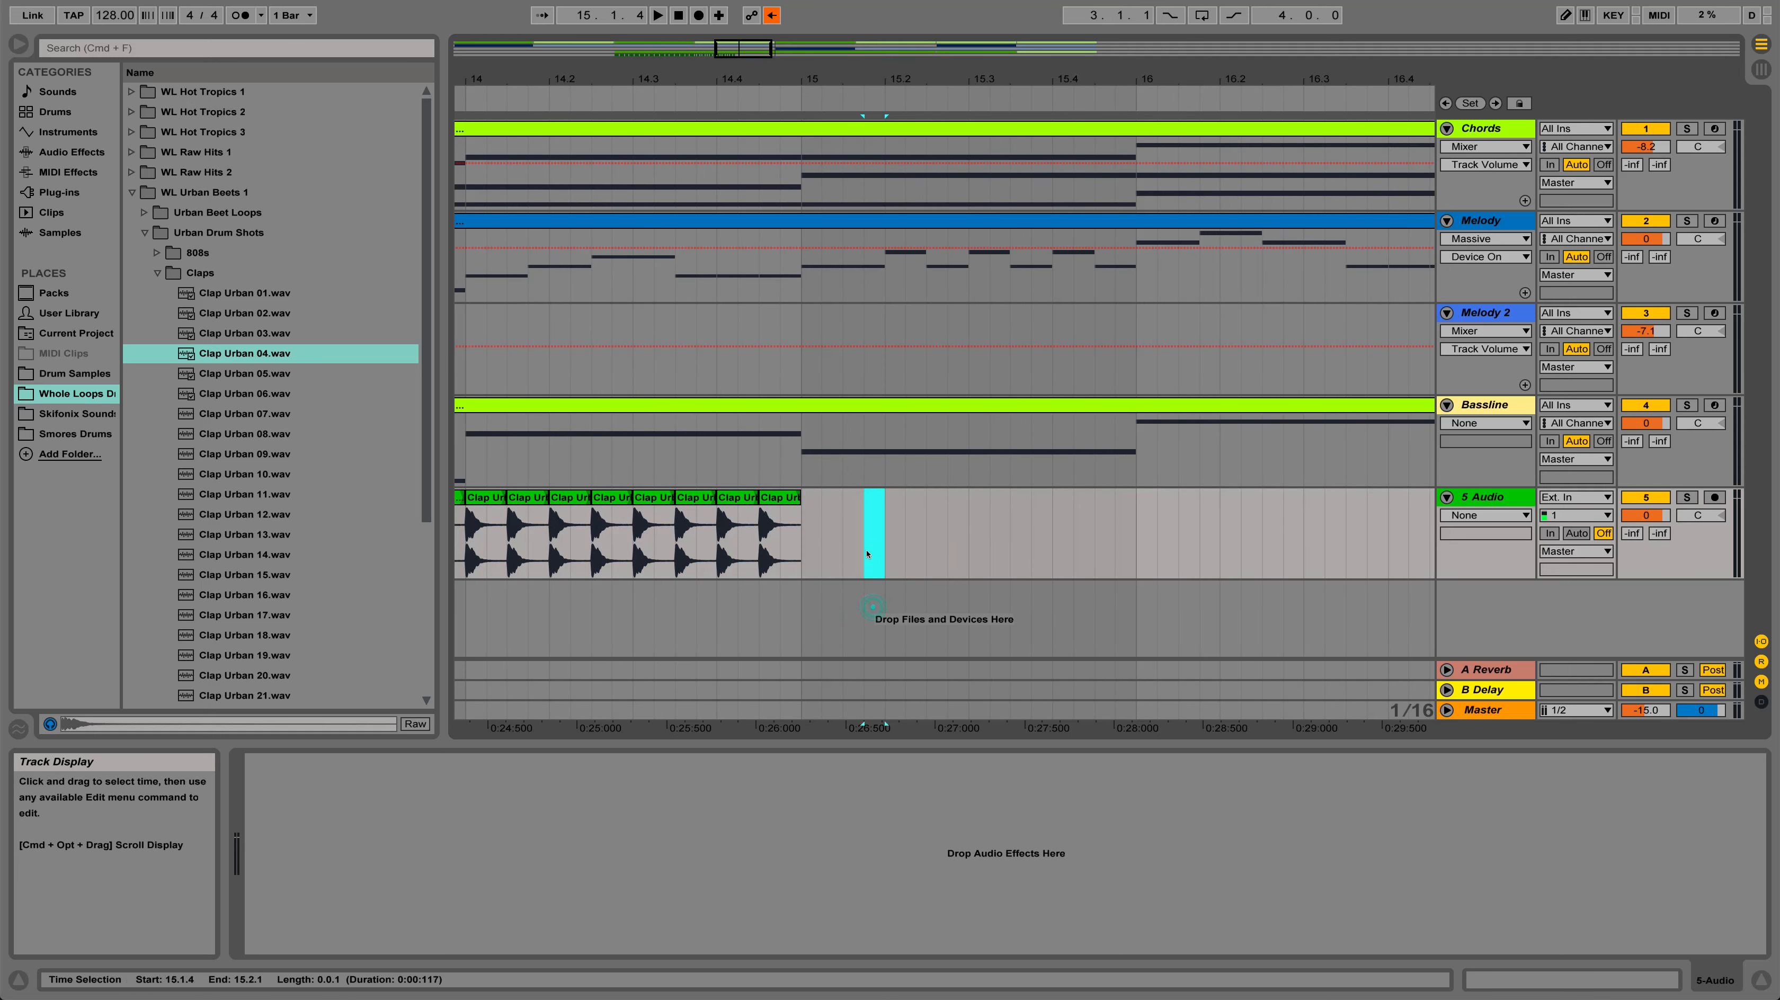
# Paste a copy of bar 14's last clap at the start of bar 15 and trim it to a sixteenth note
pyautogui.click(771, 498)
pyautogui.rightClick(772, 498)
pyautogui.click(798, 523)
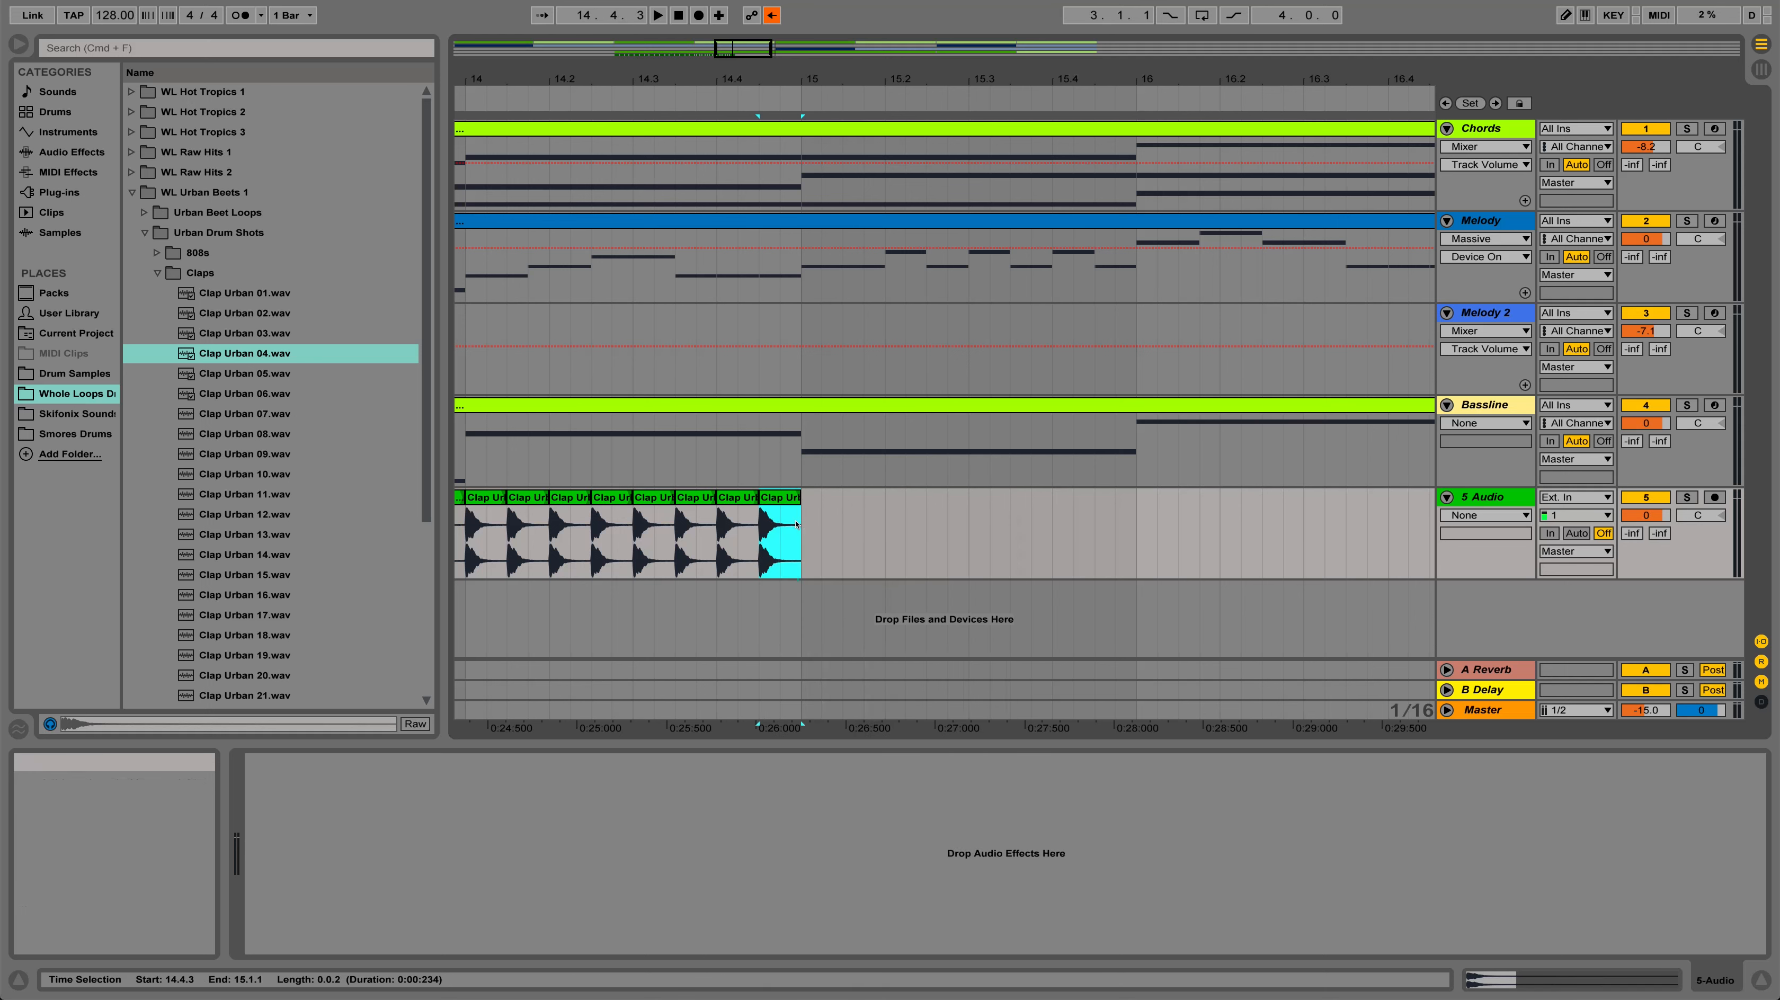
pyautogui.click(802, 520)
pyautogui.press('super+v')
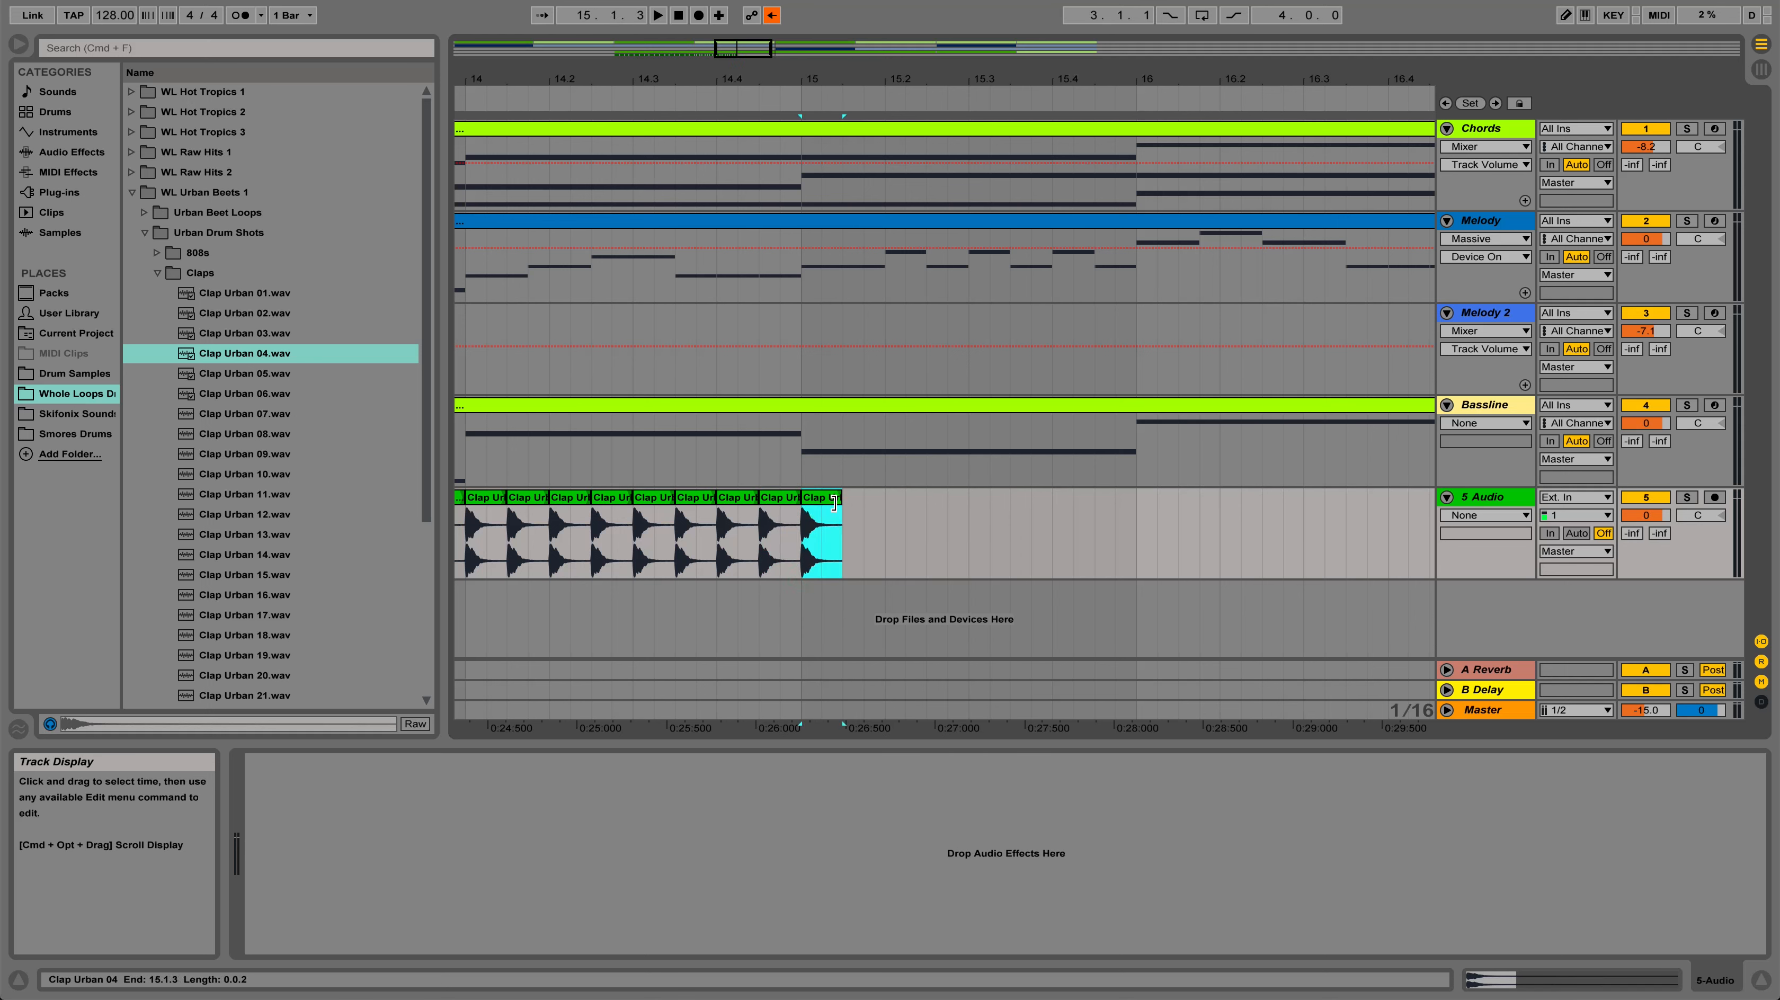
pyautogui.click(812, 499)
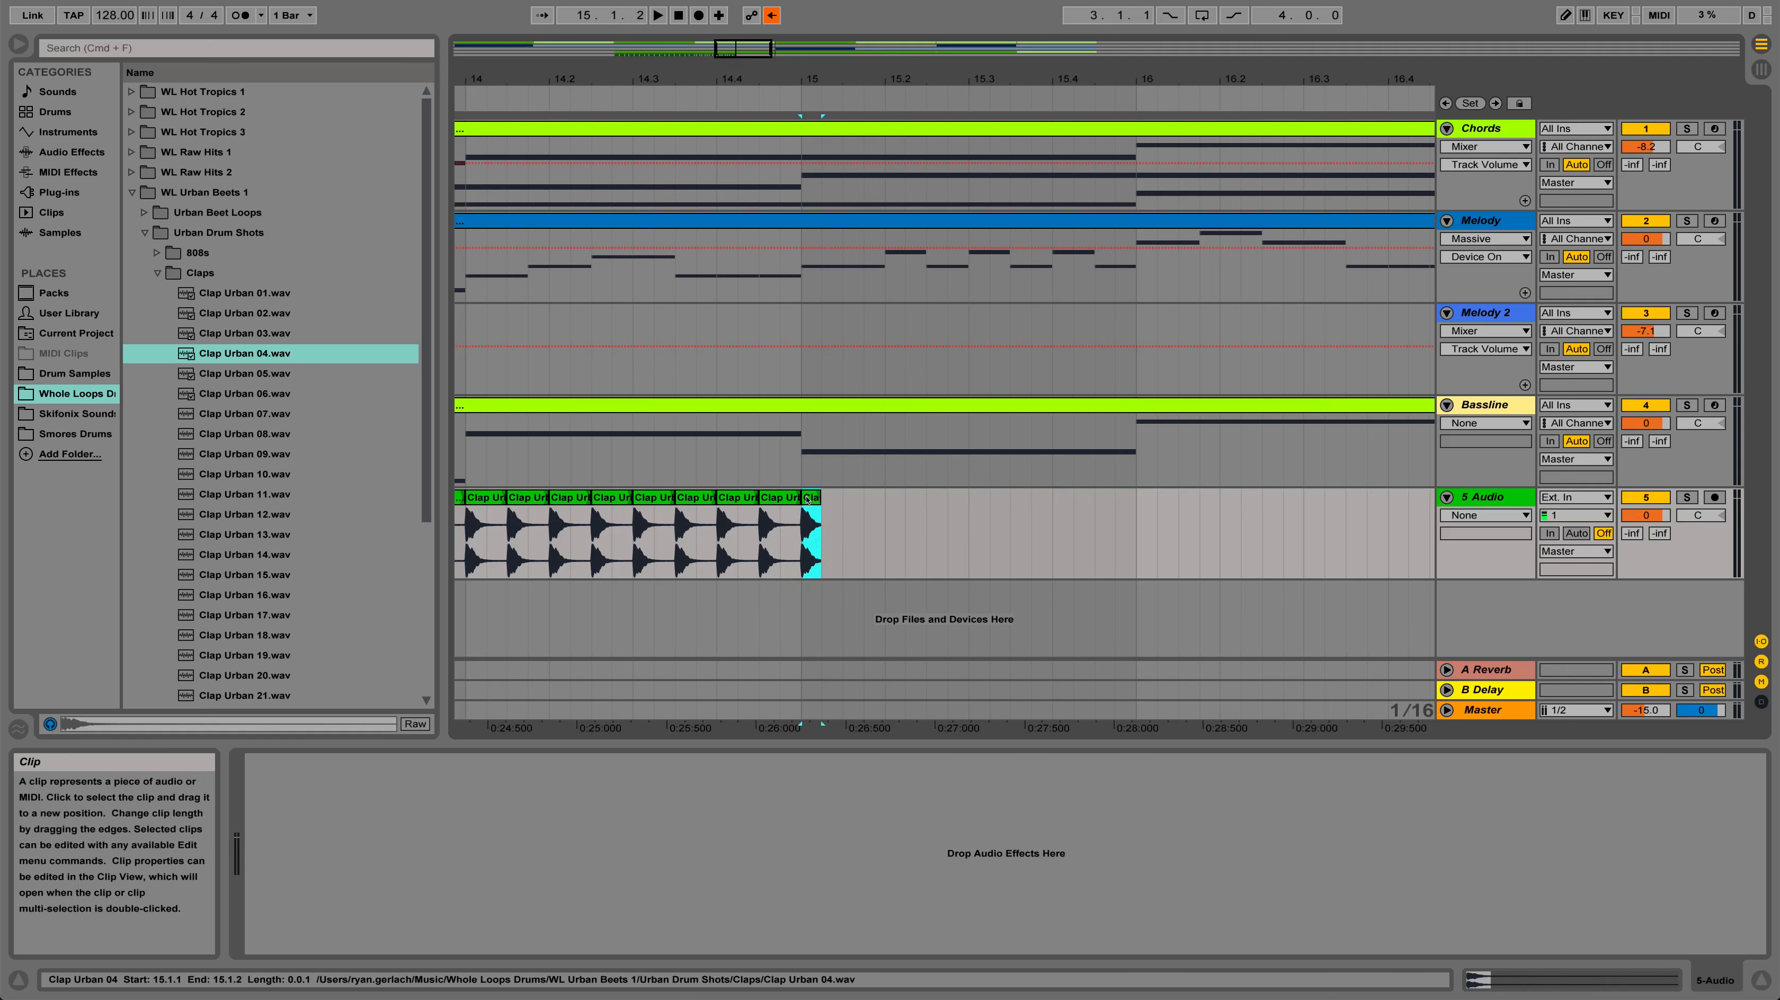
# Copy the sixteenth-note clap and paste it on each remaining sixteenth of bar 15's first beat
pyautogui.press('super+c')
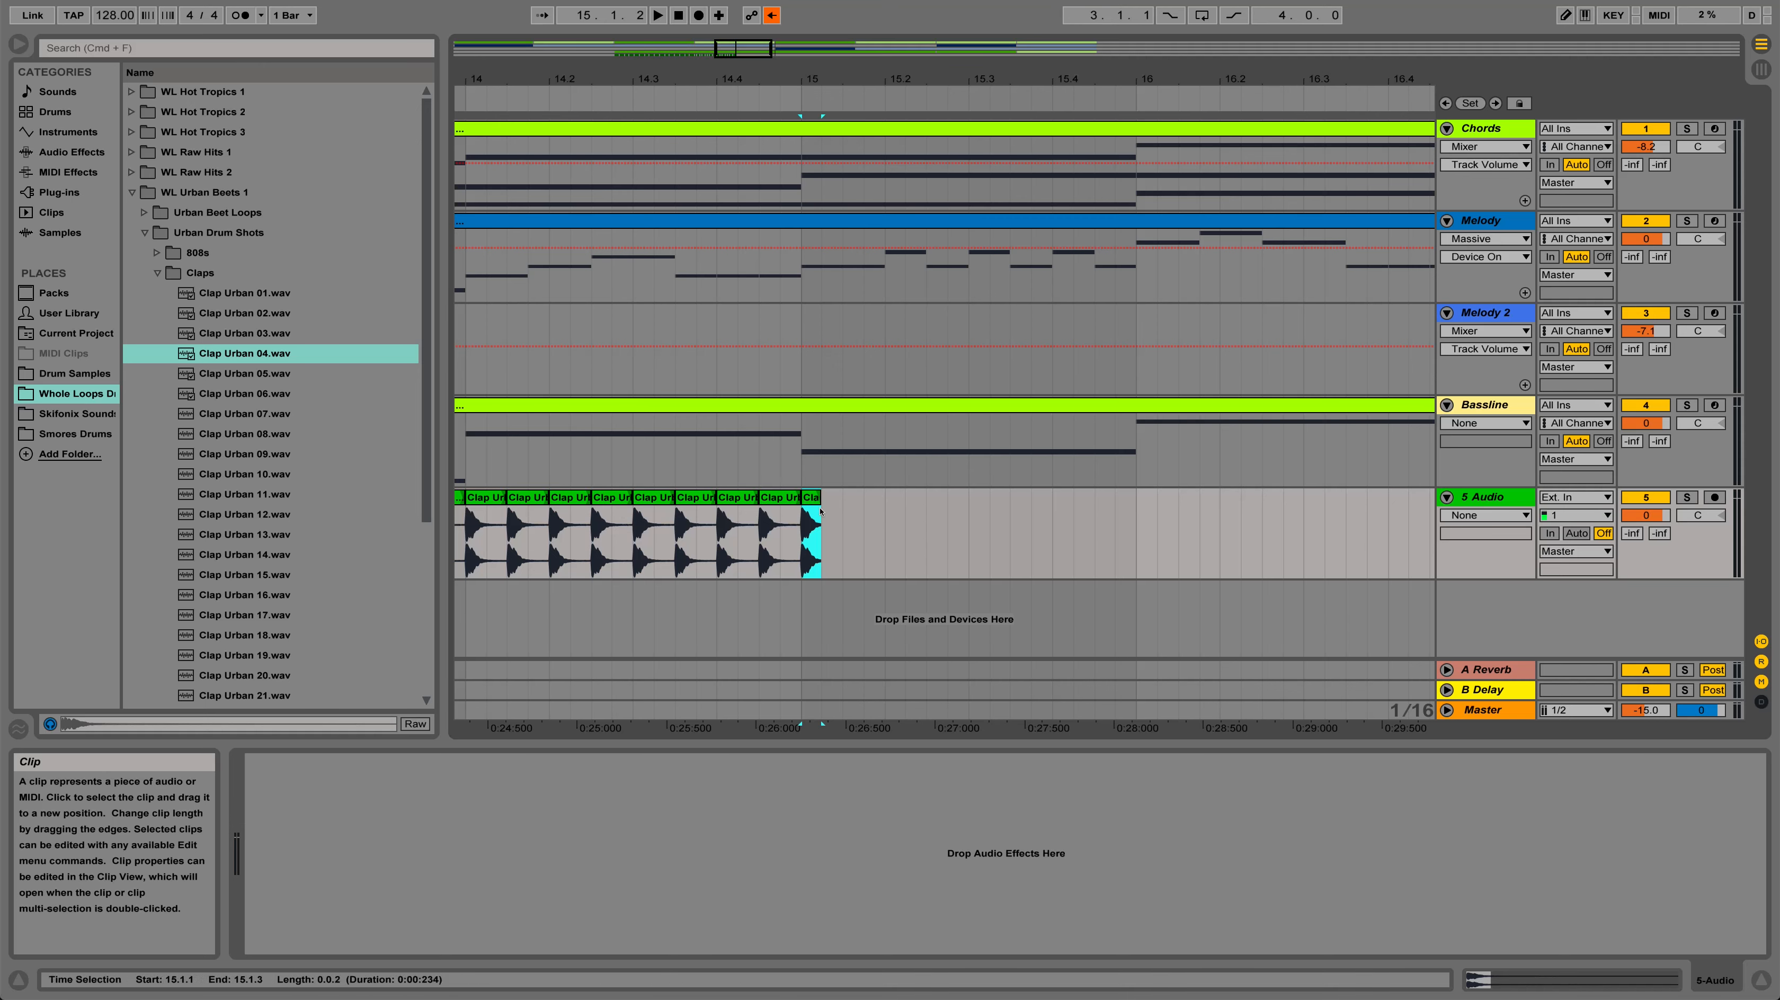
pyautogui.click(827, 520)
pyautogui.press('super+v')
pyautogui.click(850, 521)
pyautogui.press('super+v')
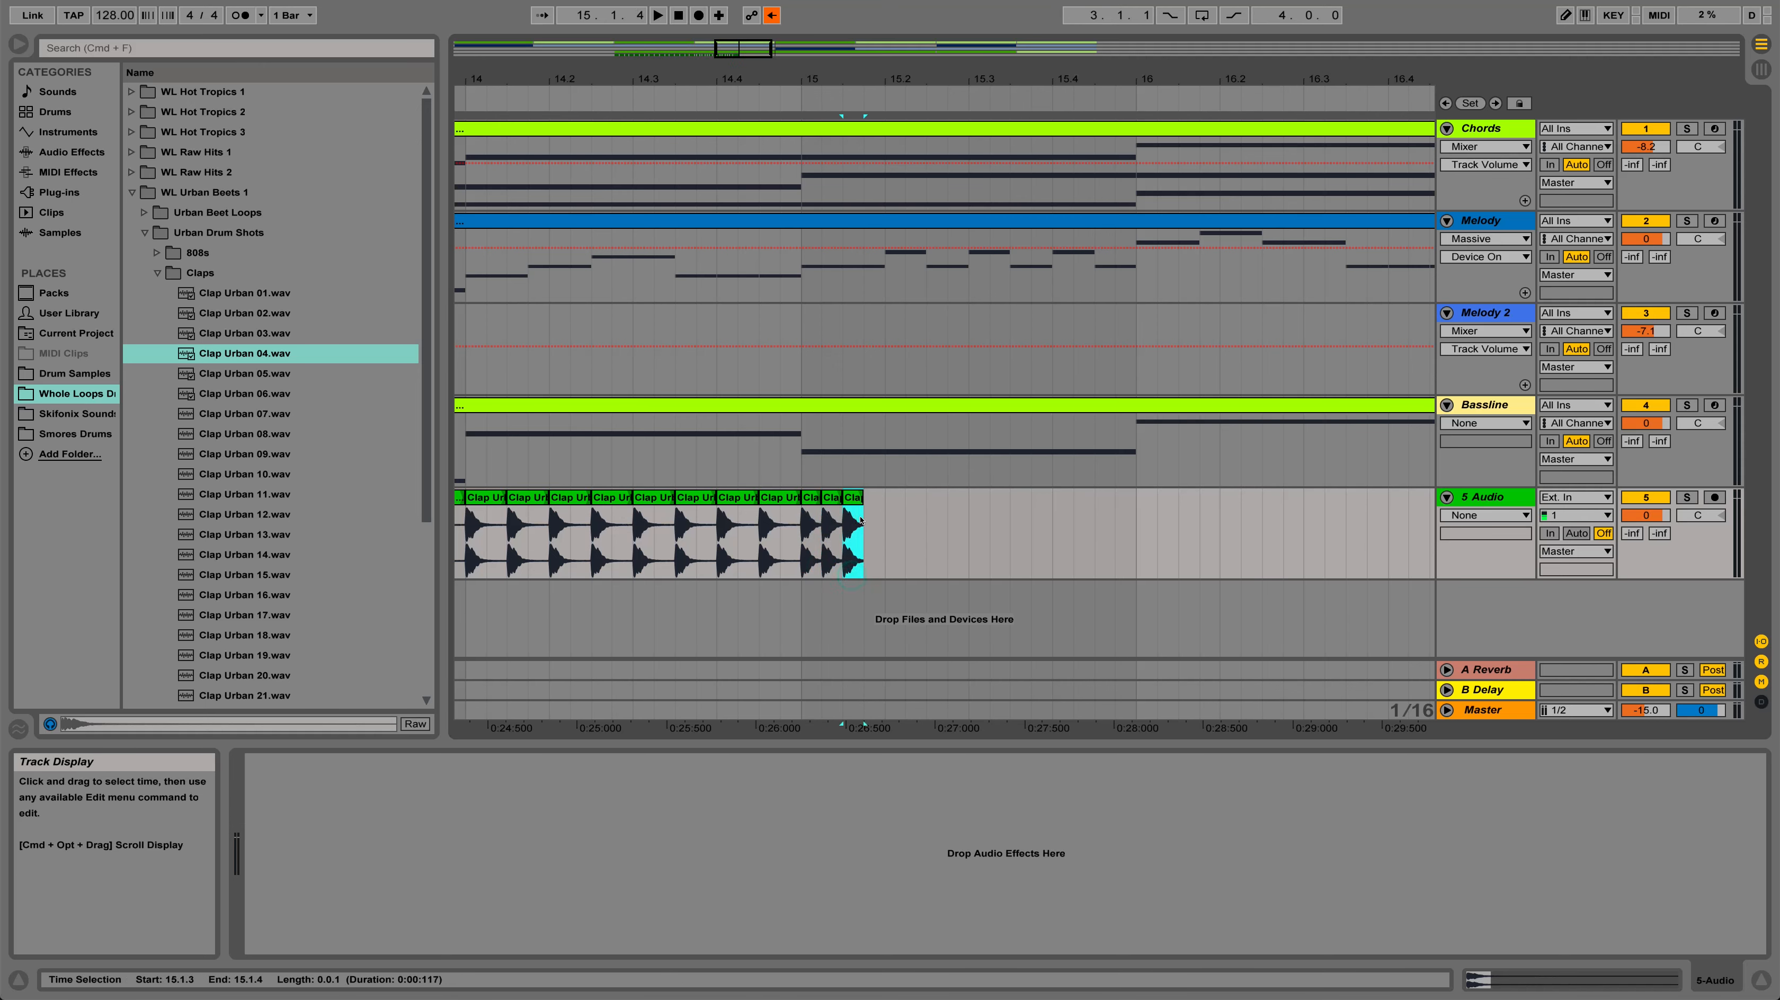
pyautogui.click(869, 522)
pyautogui.press('super+v')
# Duplicate the first beat's four sixteenth-note claps until bar 15 is full
pyautogui.moveTo(887, 526); pyautogui.dragTo(811, 524)
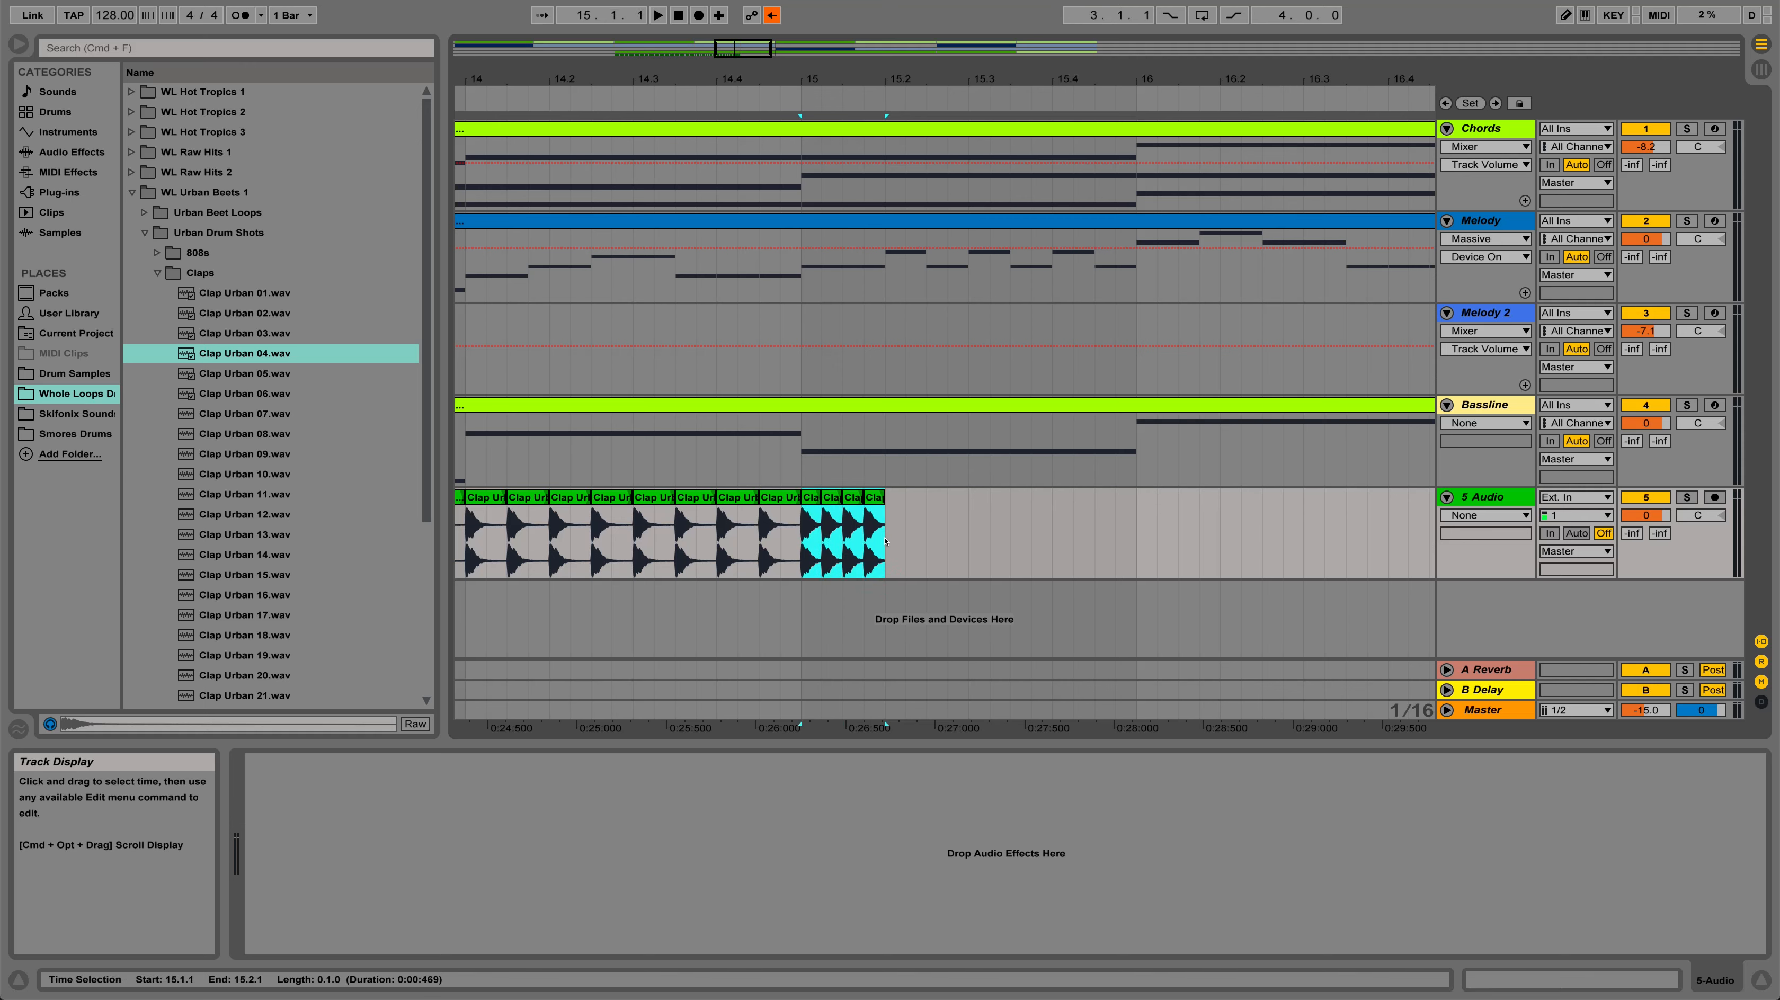
pyautogui.press('super+d')
pyautogui.press('super+d')
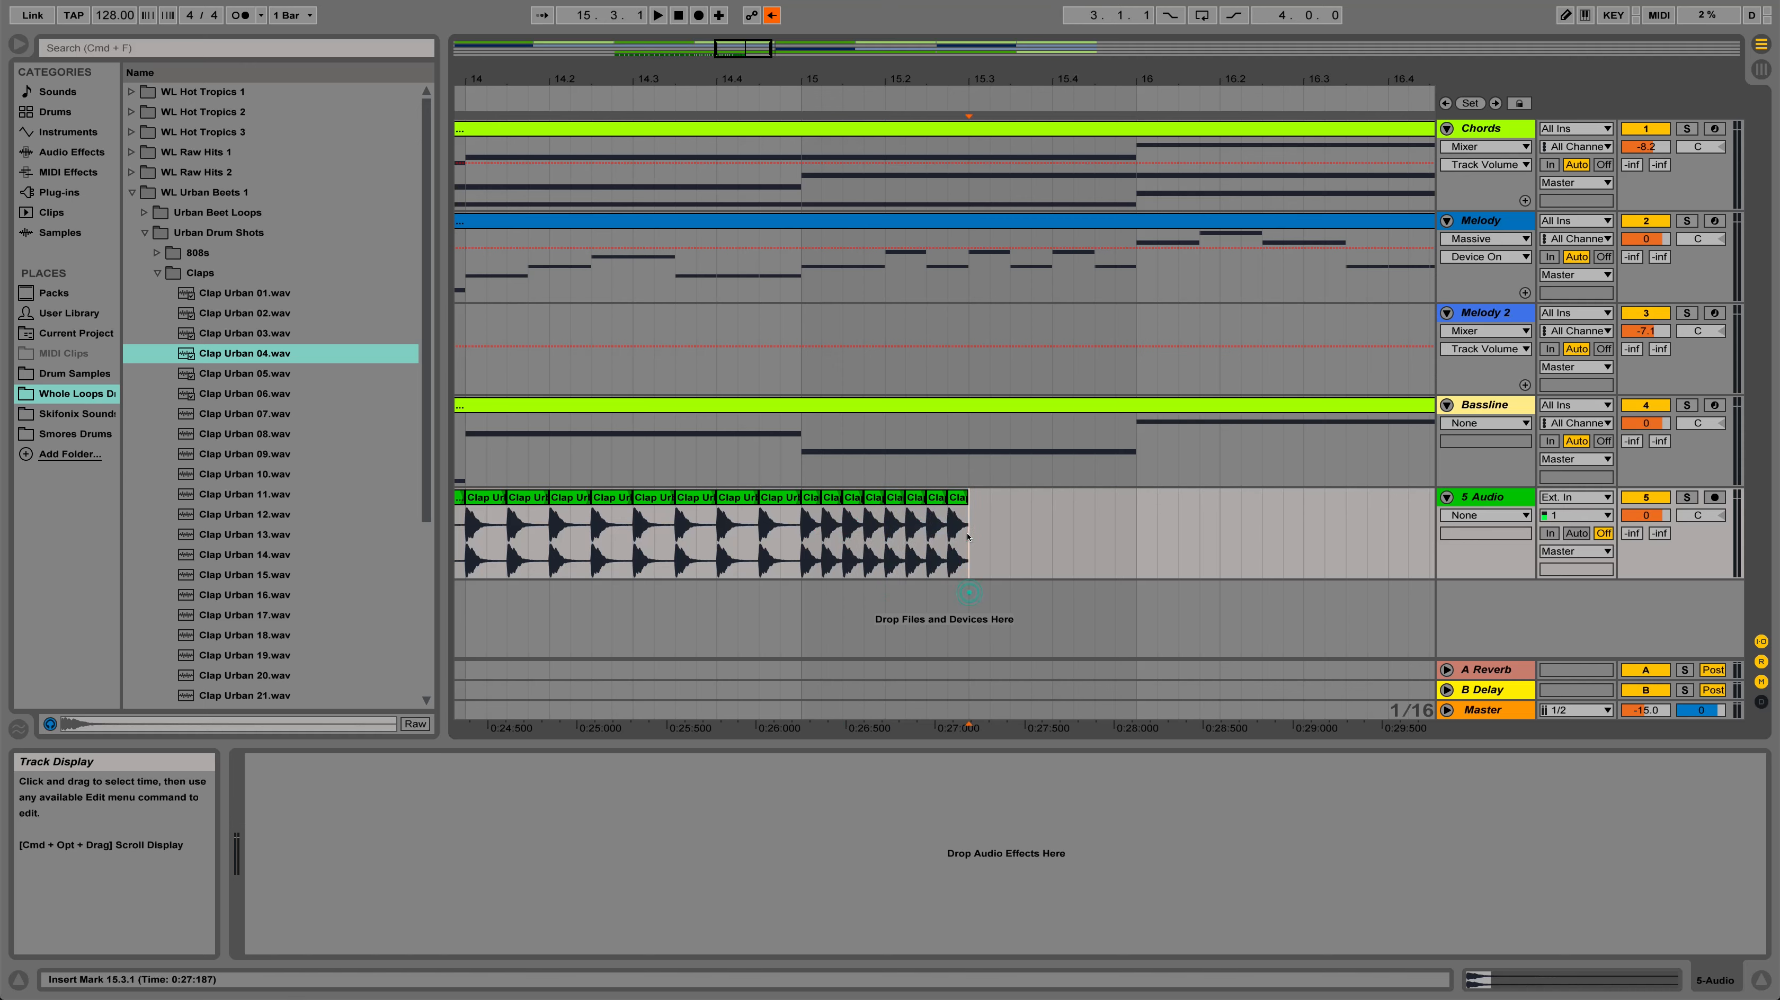
pyautogui.press('super+d')
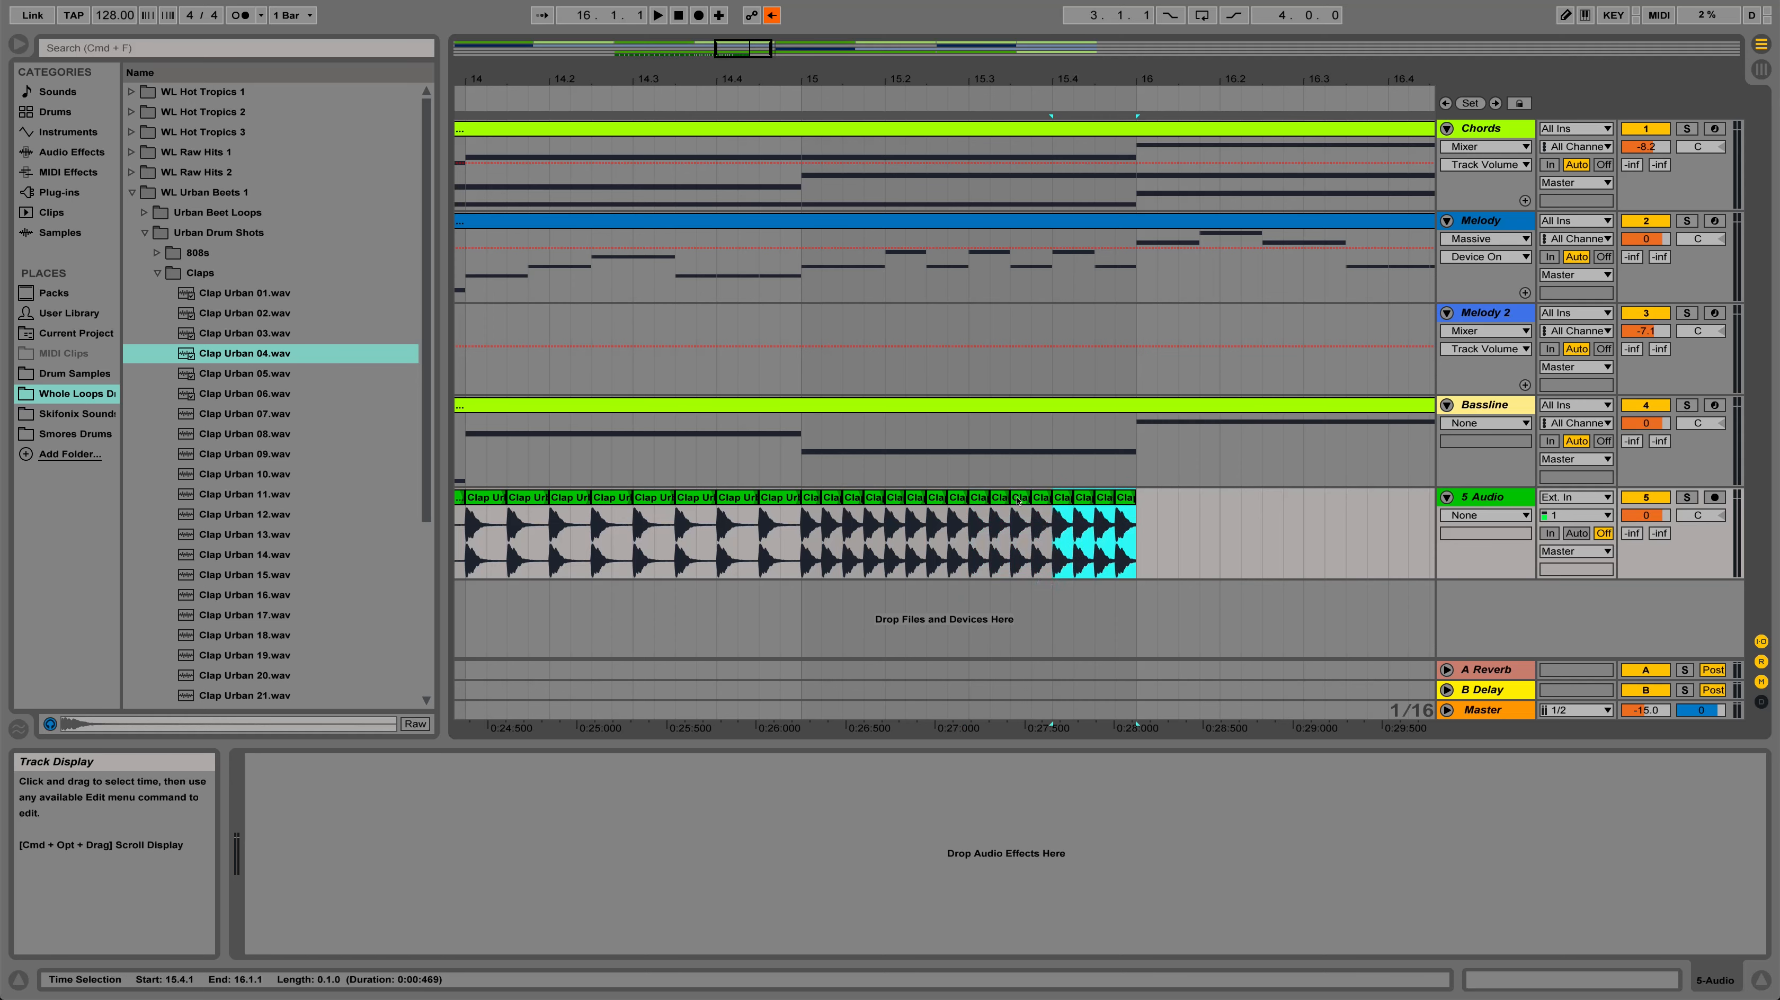
# Play the arrangement from the first clap at bar 9 through to bar 16
pyautogui.moveTo(791, 69); pyautogui.dragTo(788, 66)
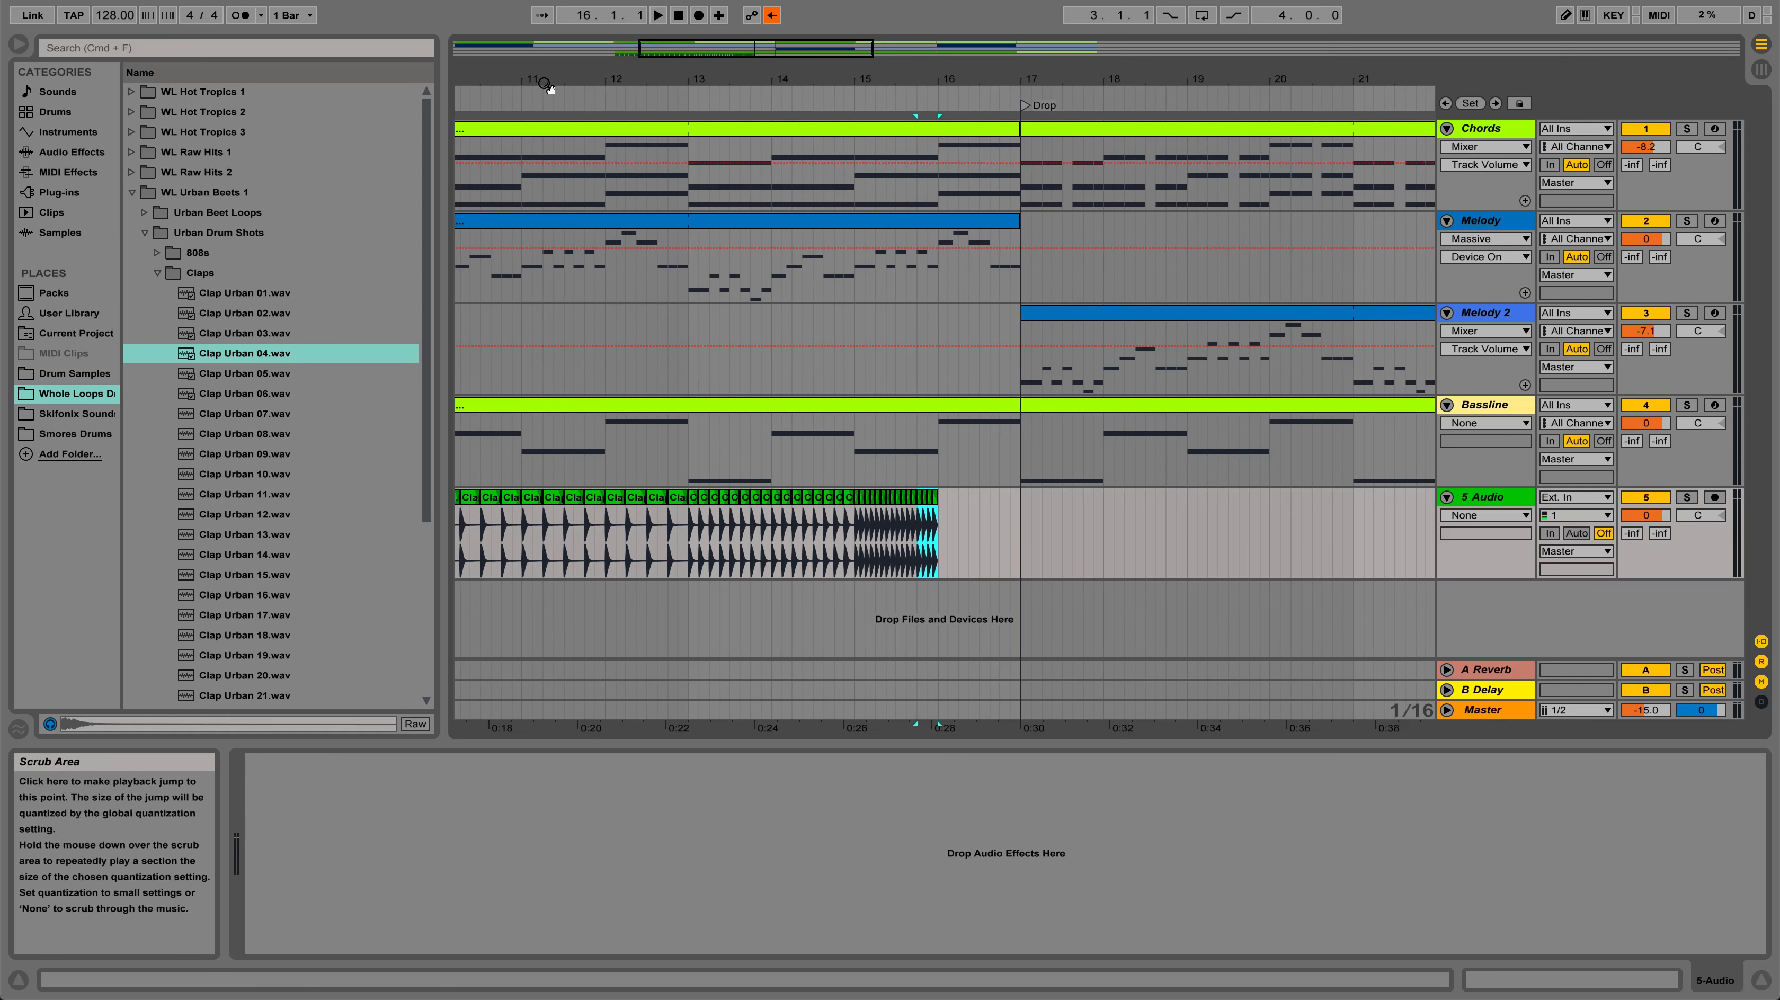
pyautogui.moveTo(554, 81); pyautogui.dragTo(726, 84)
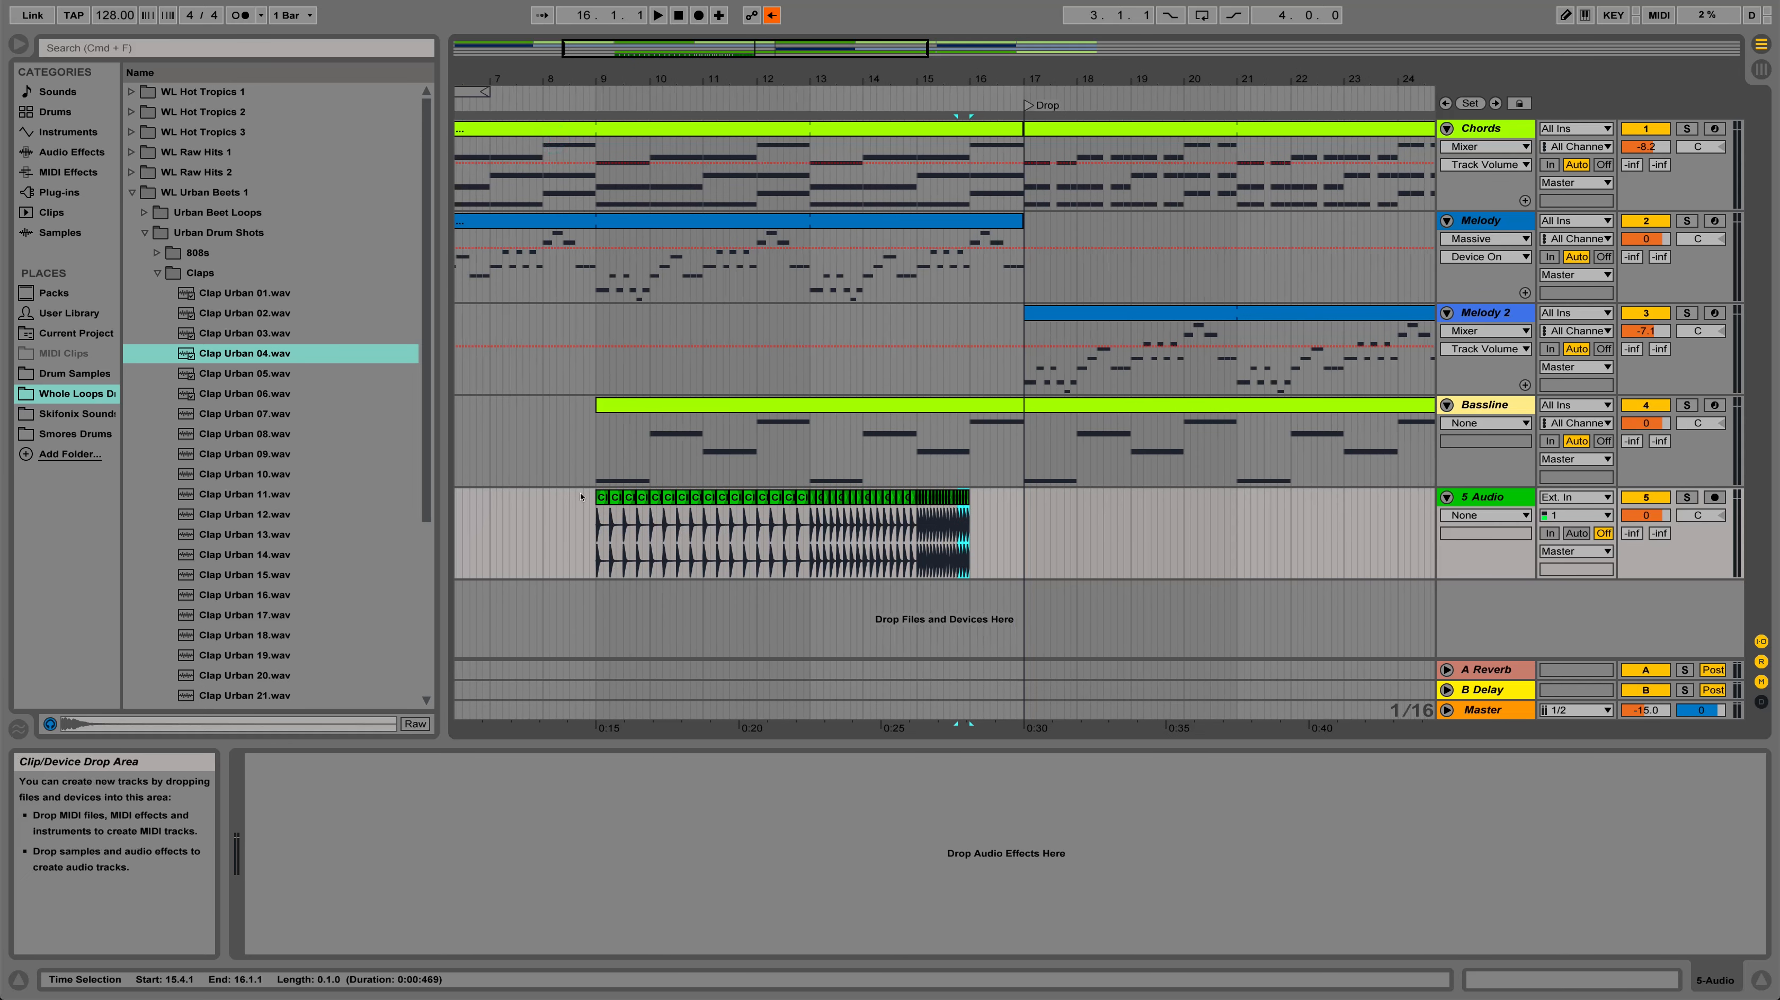
pyautogui.click(602, 495)
pyautogui.press('space')
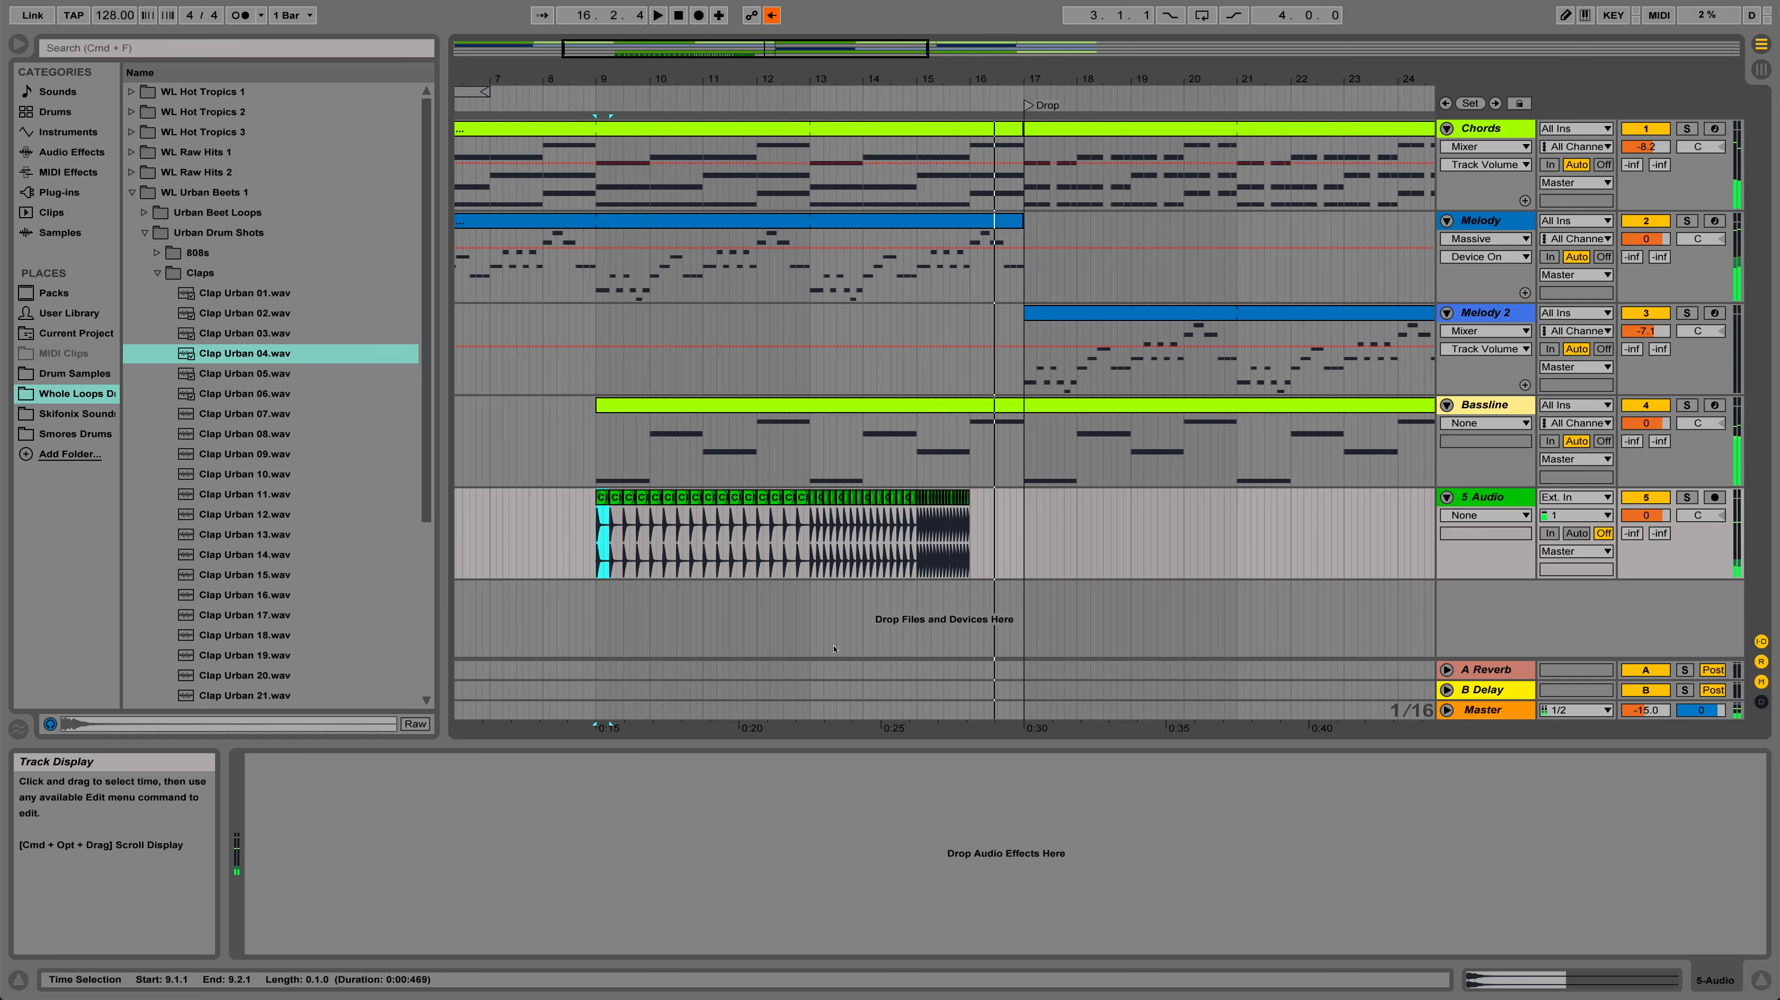
# Try fixed grid sizes of 1/32 and 1/8 for bar 16 and return to 1/16
pyautogui.moveTo(1007, 66); pyautogui.dragTo(1002, 71)
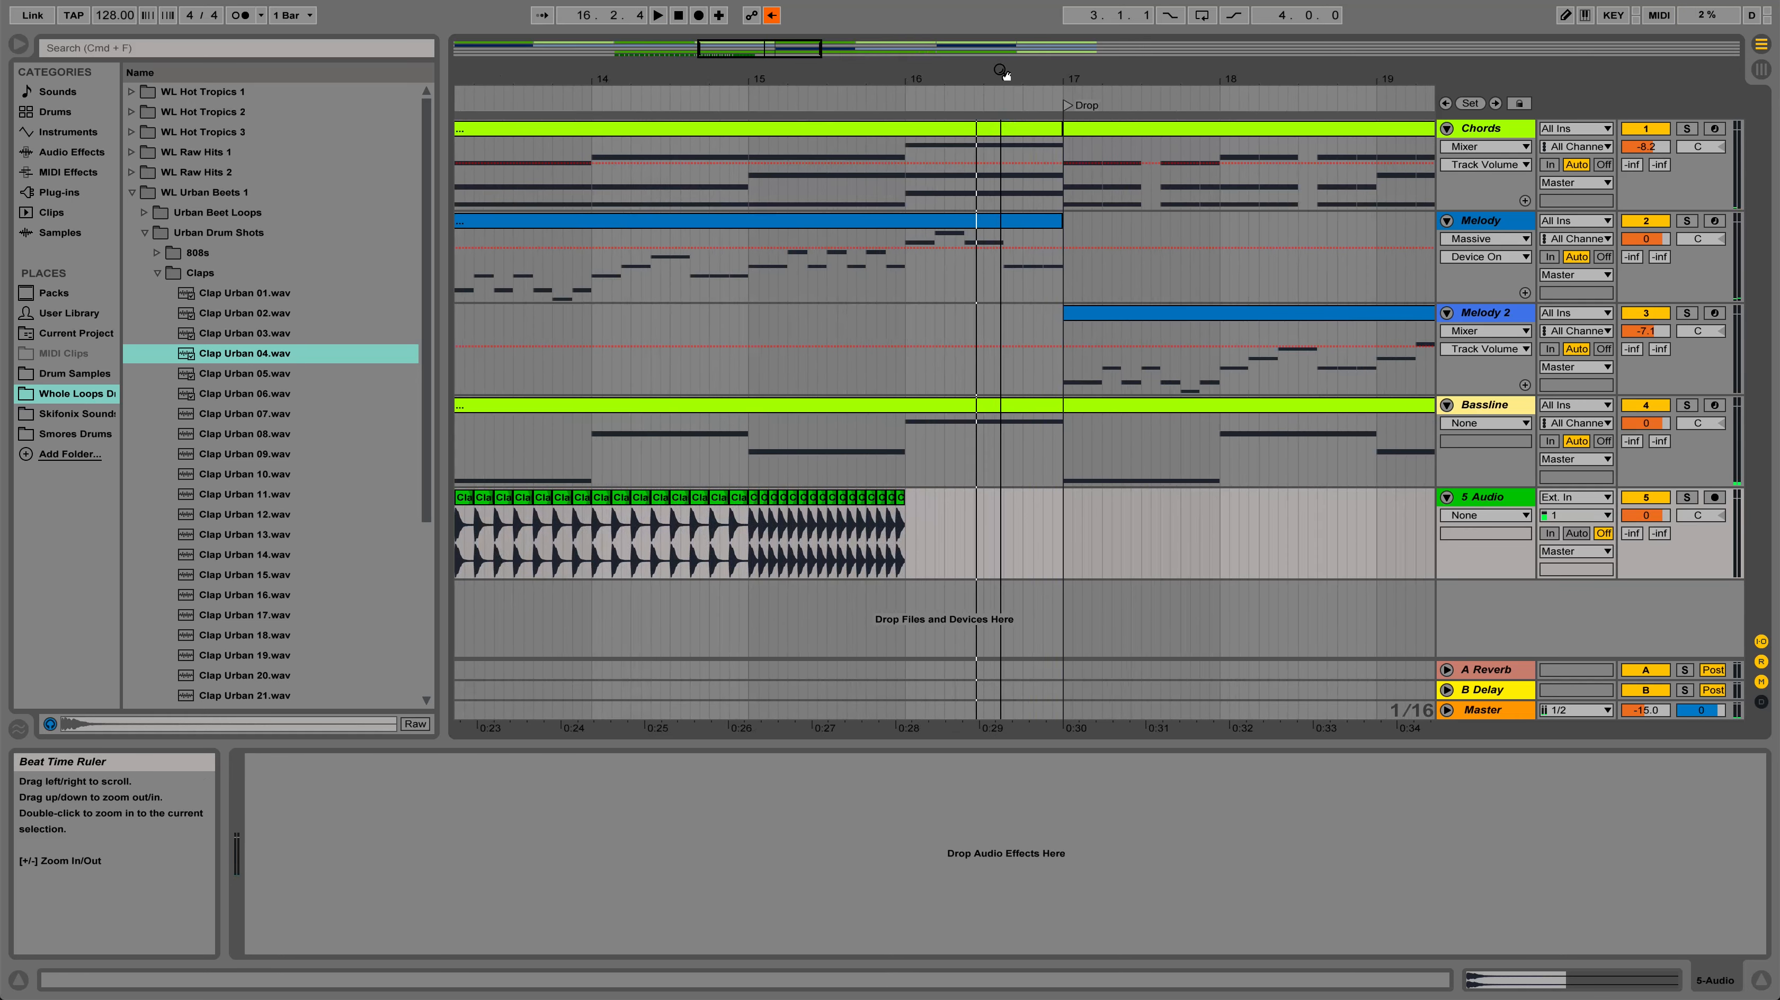
pyautogui.rightClick(954, 538)
pyautogui.click(1157, 721)
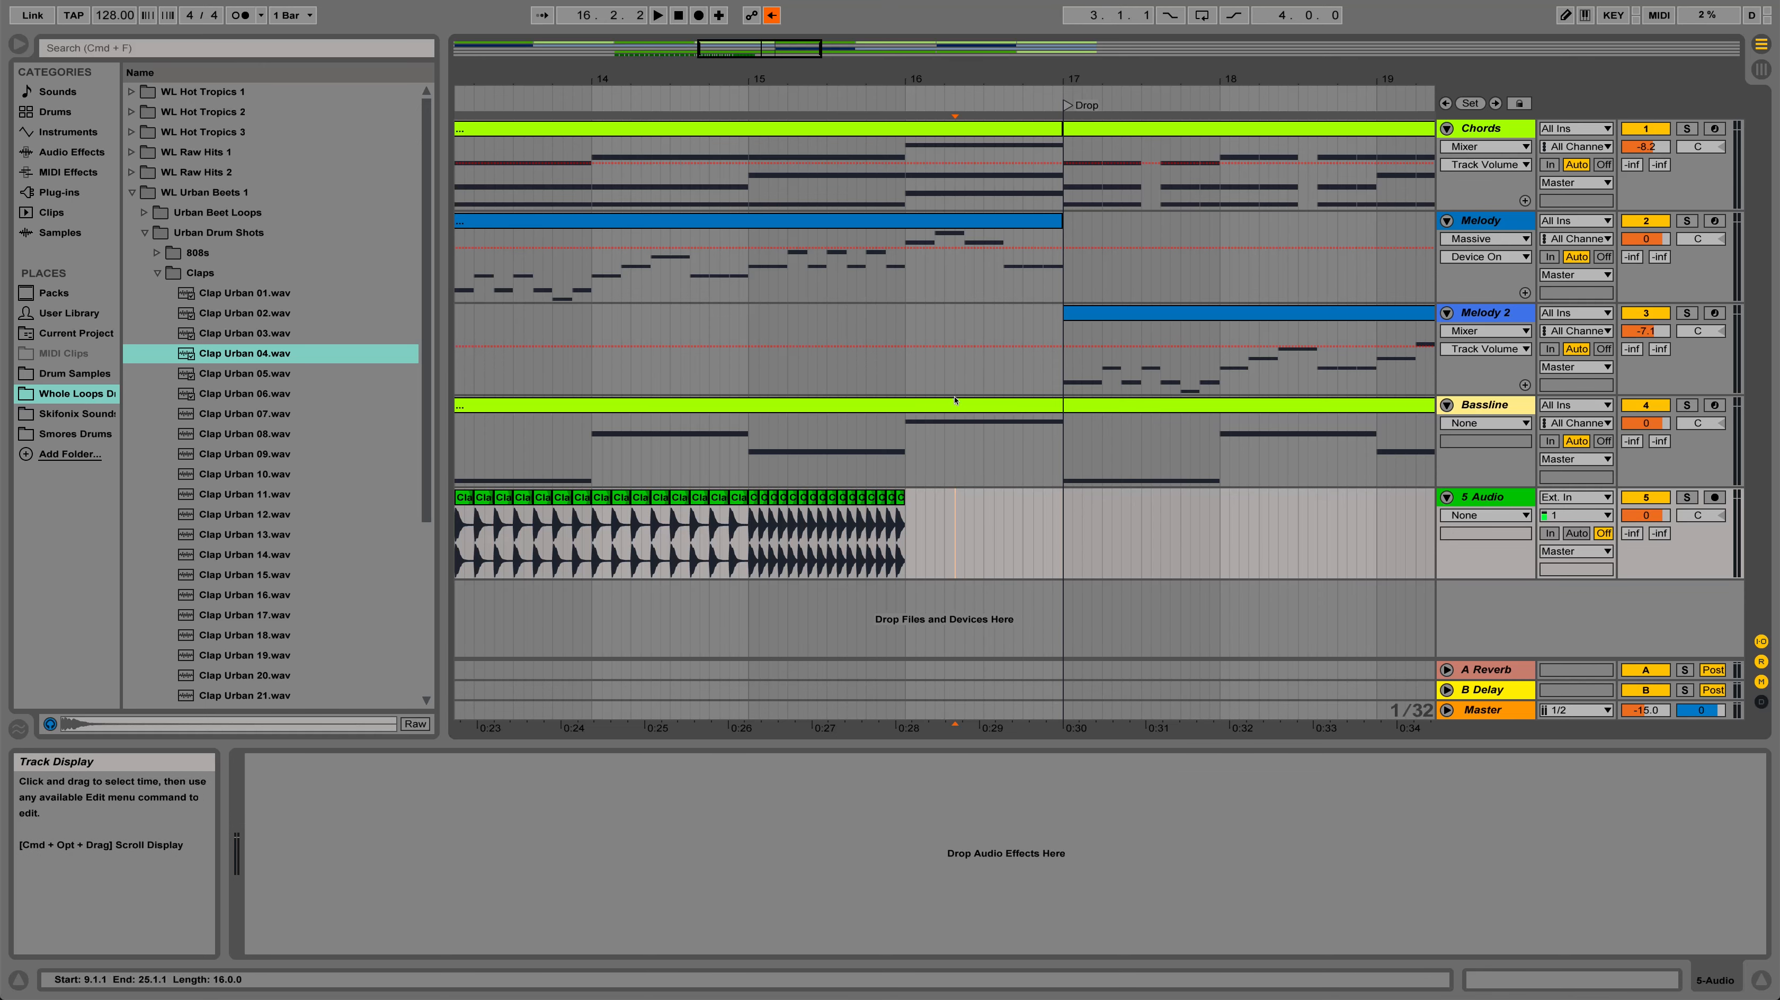
pyautogui.rightClick(938, 516)
pyautogui.click(1036, 696)
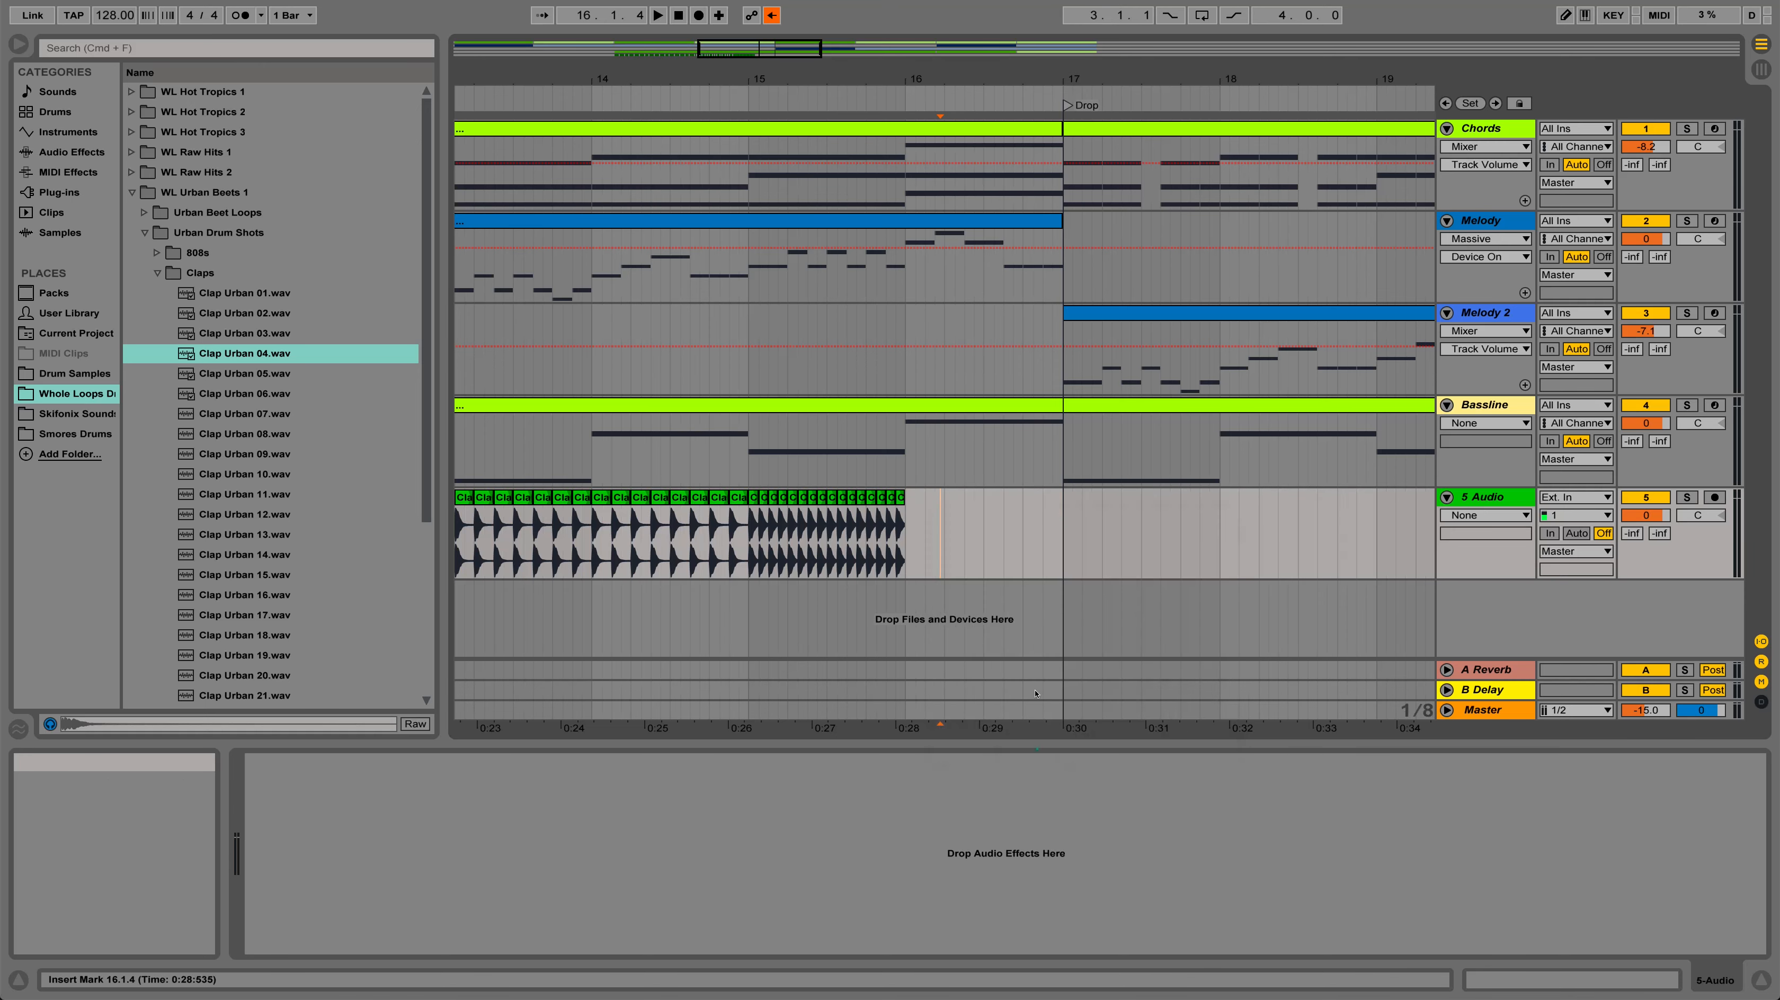
pyautogui.rightClick(958, 528)
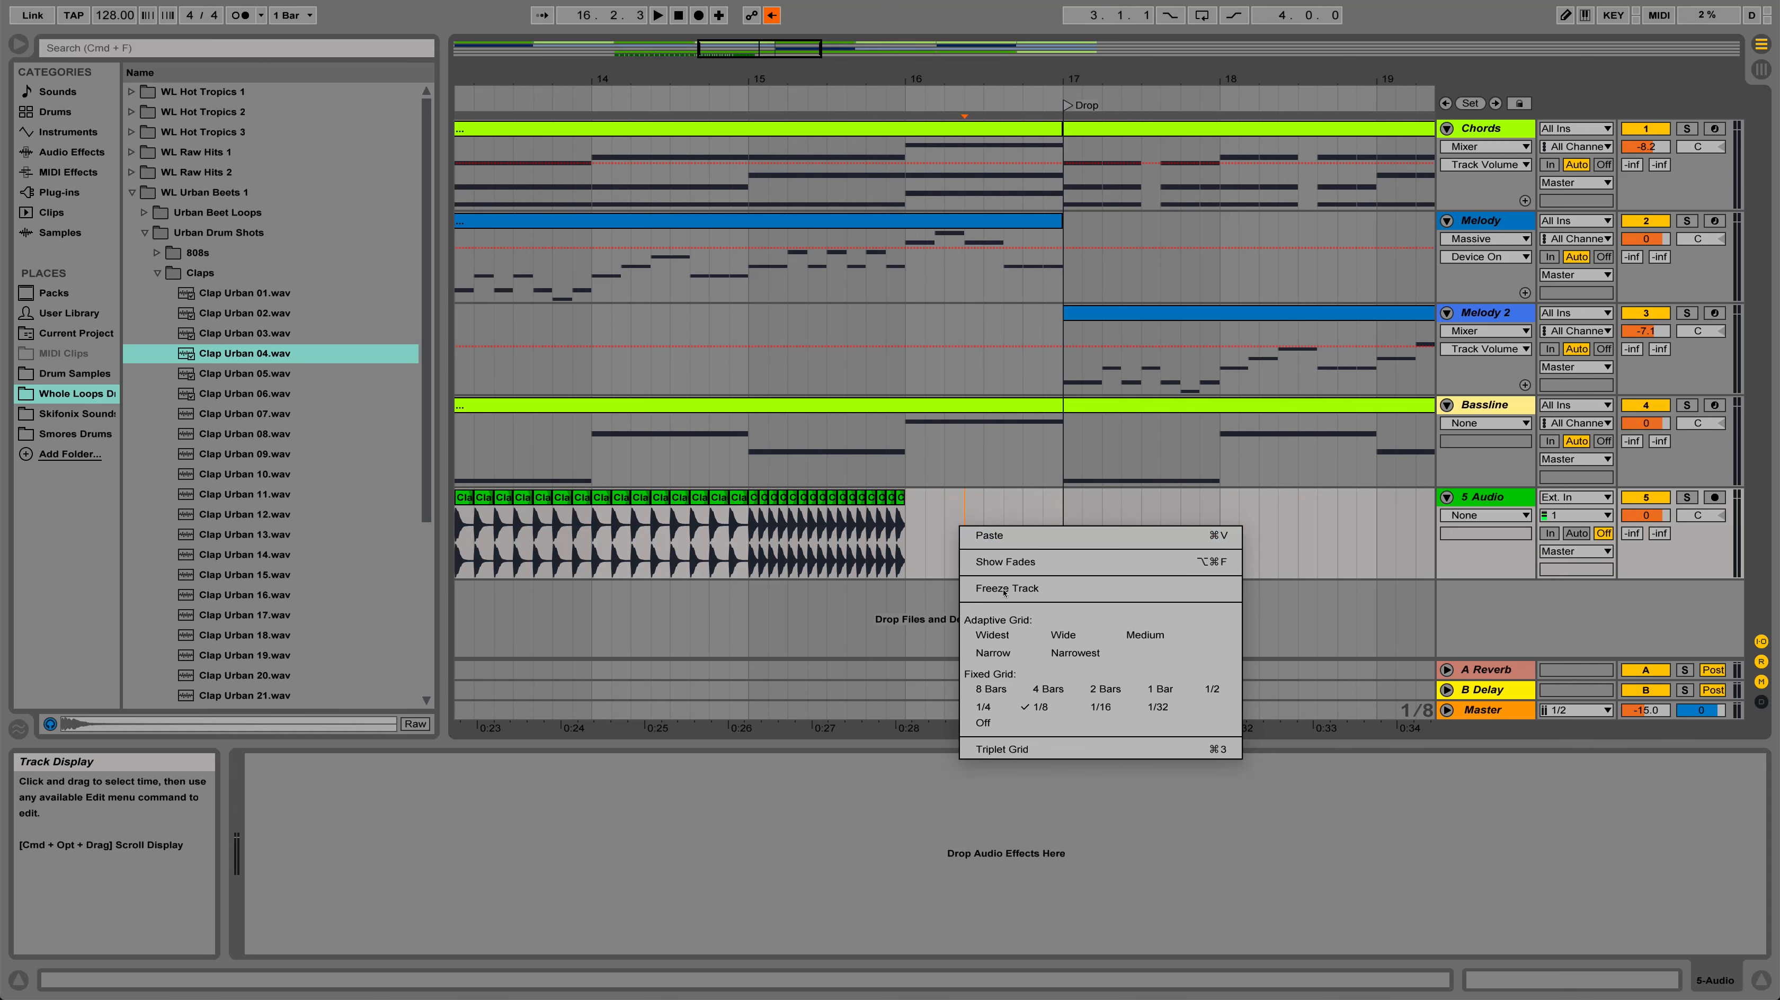
pyautogui.click(1101, 709)
# Fill bar 16 with copies of the clap in a broken, syncopated rhythm, placing the last one at 16.4.1
pyautogui.moveTo(834, 83); pyautogui.dragTo(834, 88)
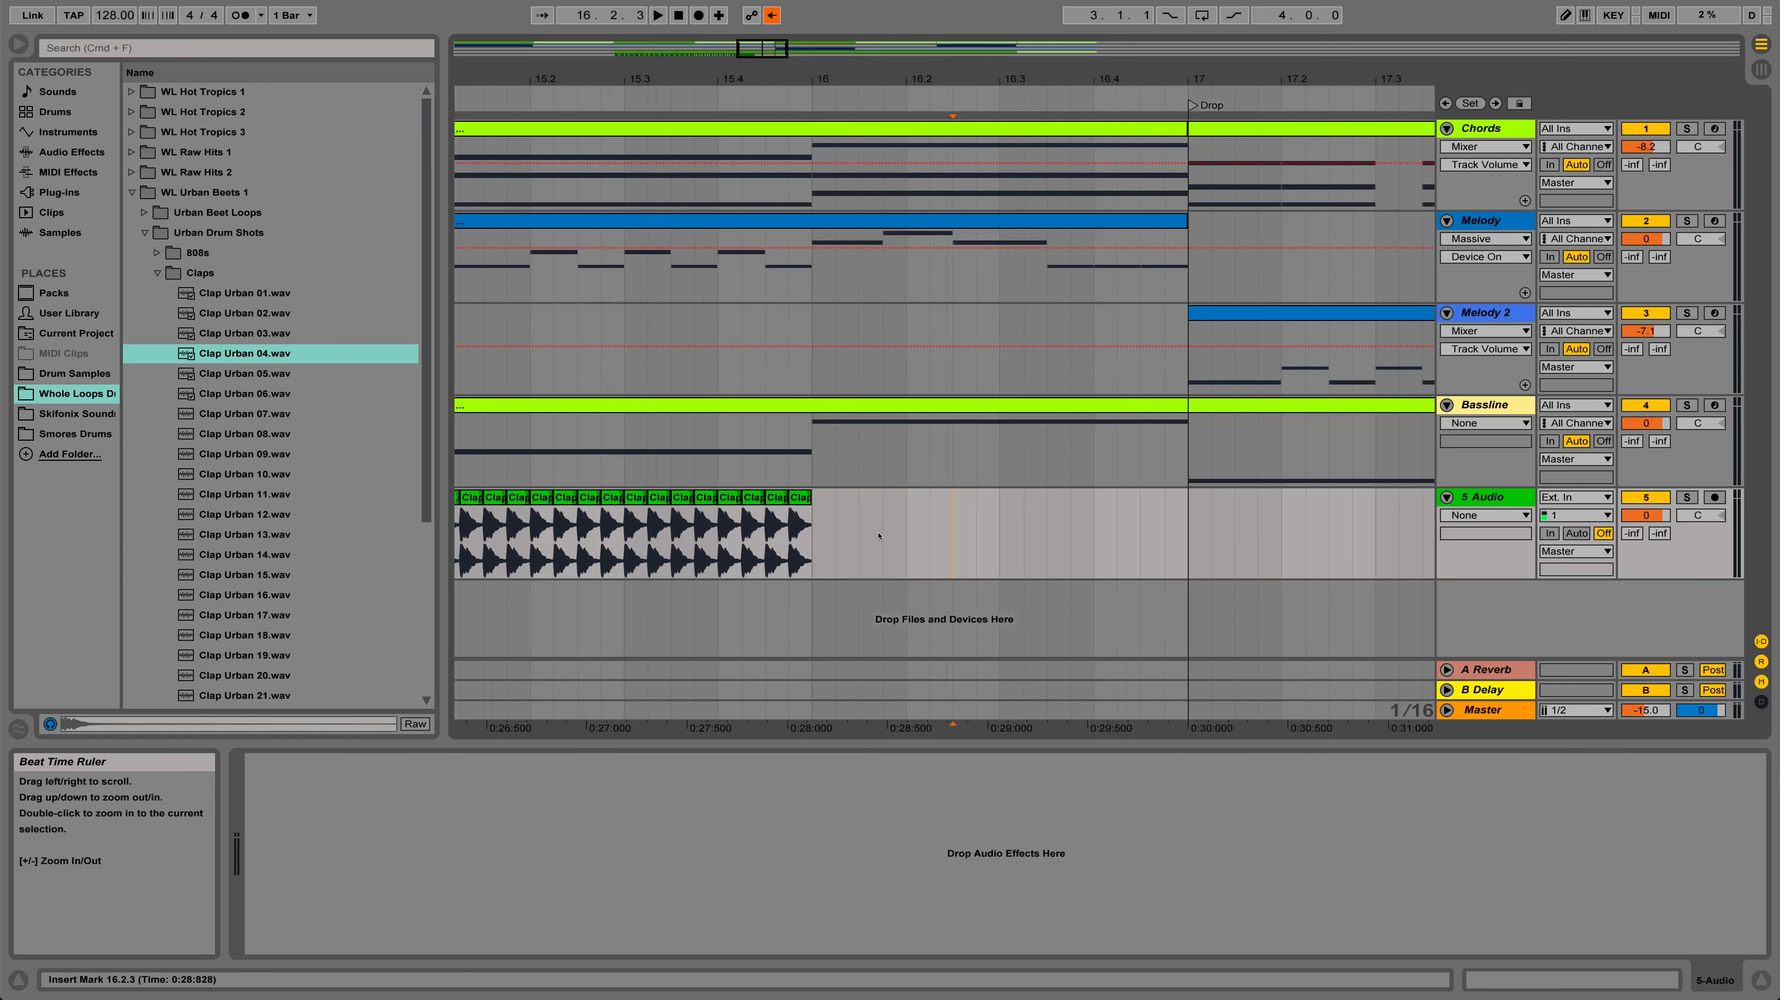
pyautogui.click(796, 500)
pyautogui.moveTo(796, 500); pyautogui.dragTo(1128, 500)
pyautogui.click(892, 496)
pyautogui.press('super+d')
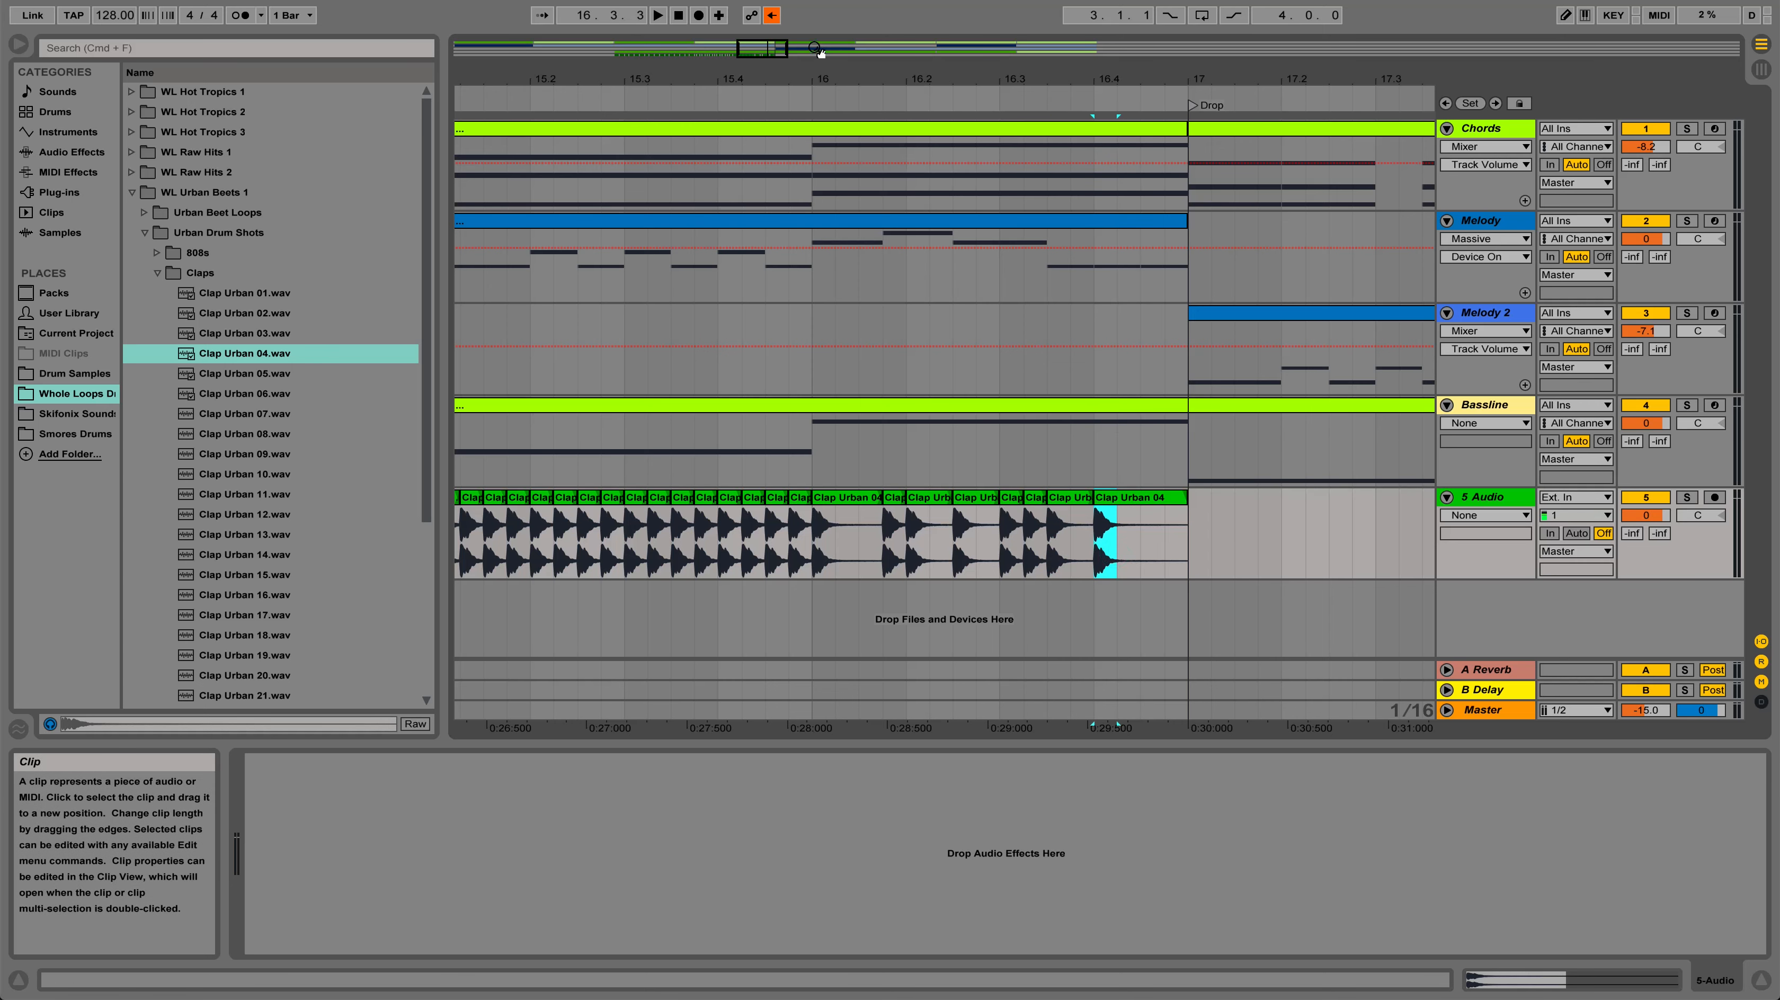
# Play back the end of the clap build-up, from just before bar 16
pyautogui.moveTo(827, 80); pyautogui.dragTo(910, 103)
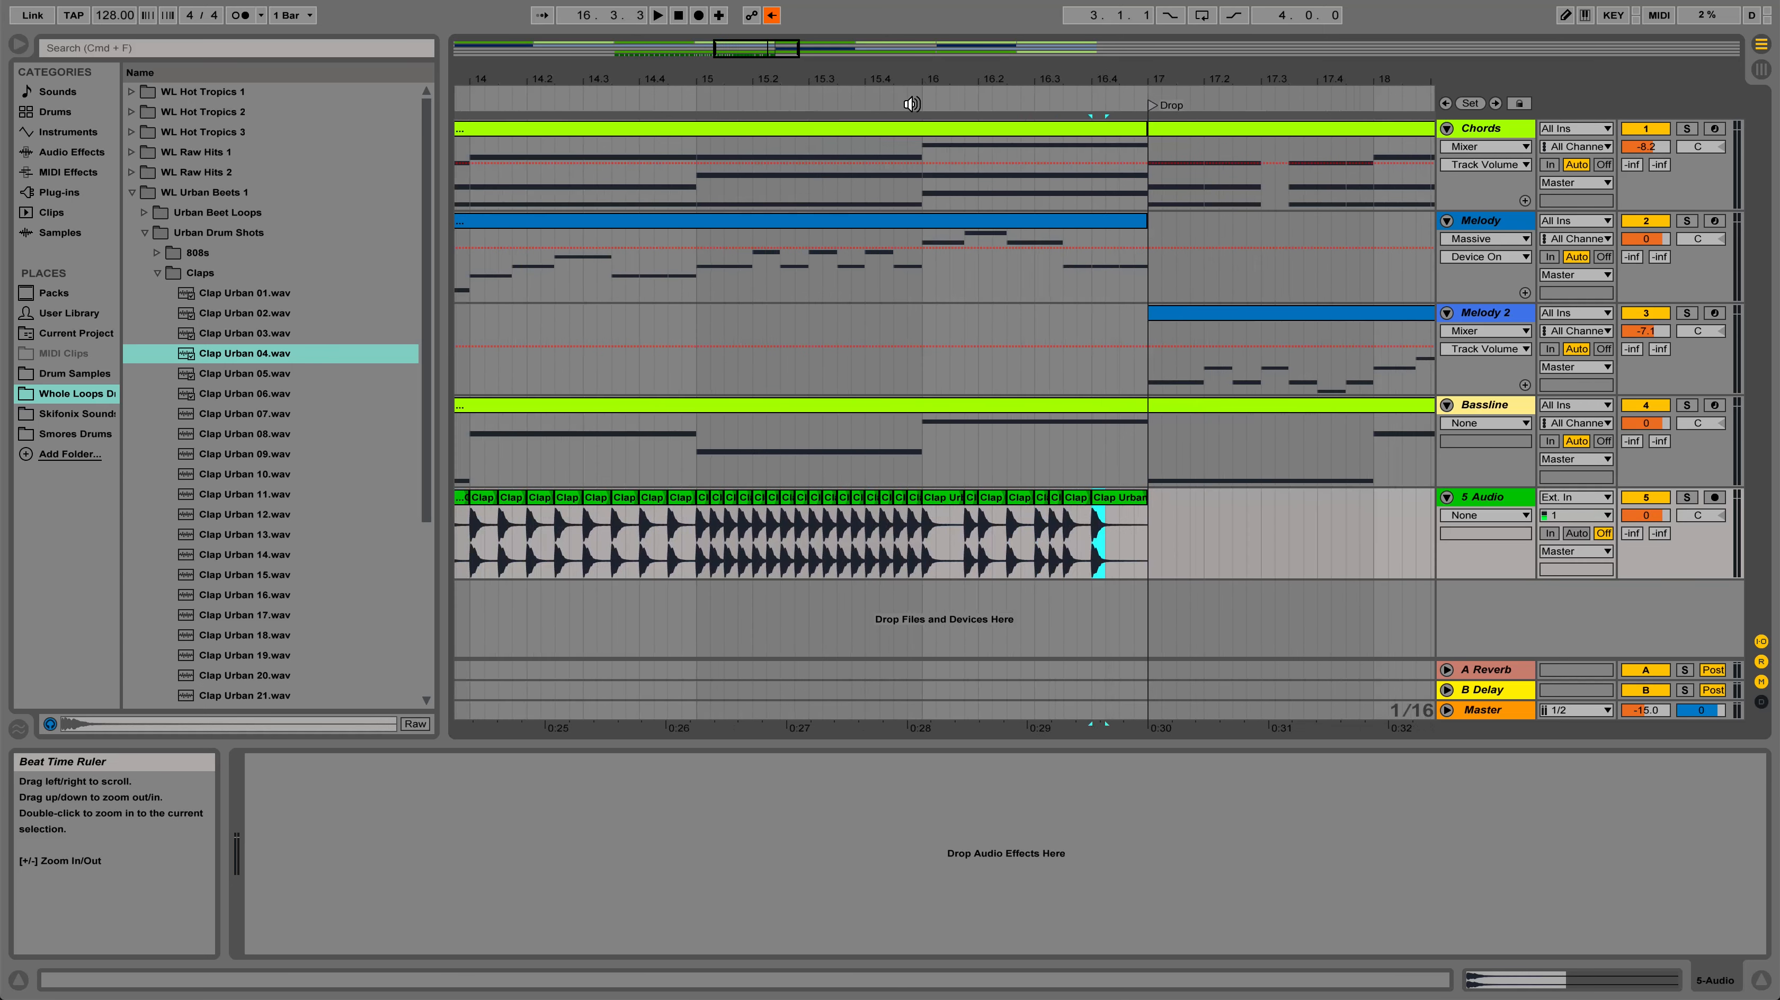
pyautogui.click(876, 105)
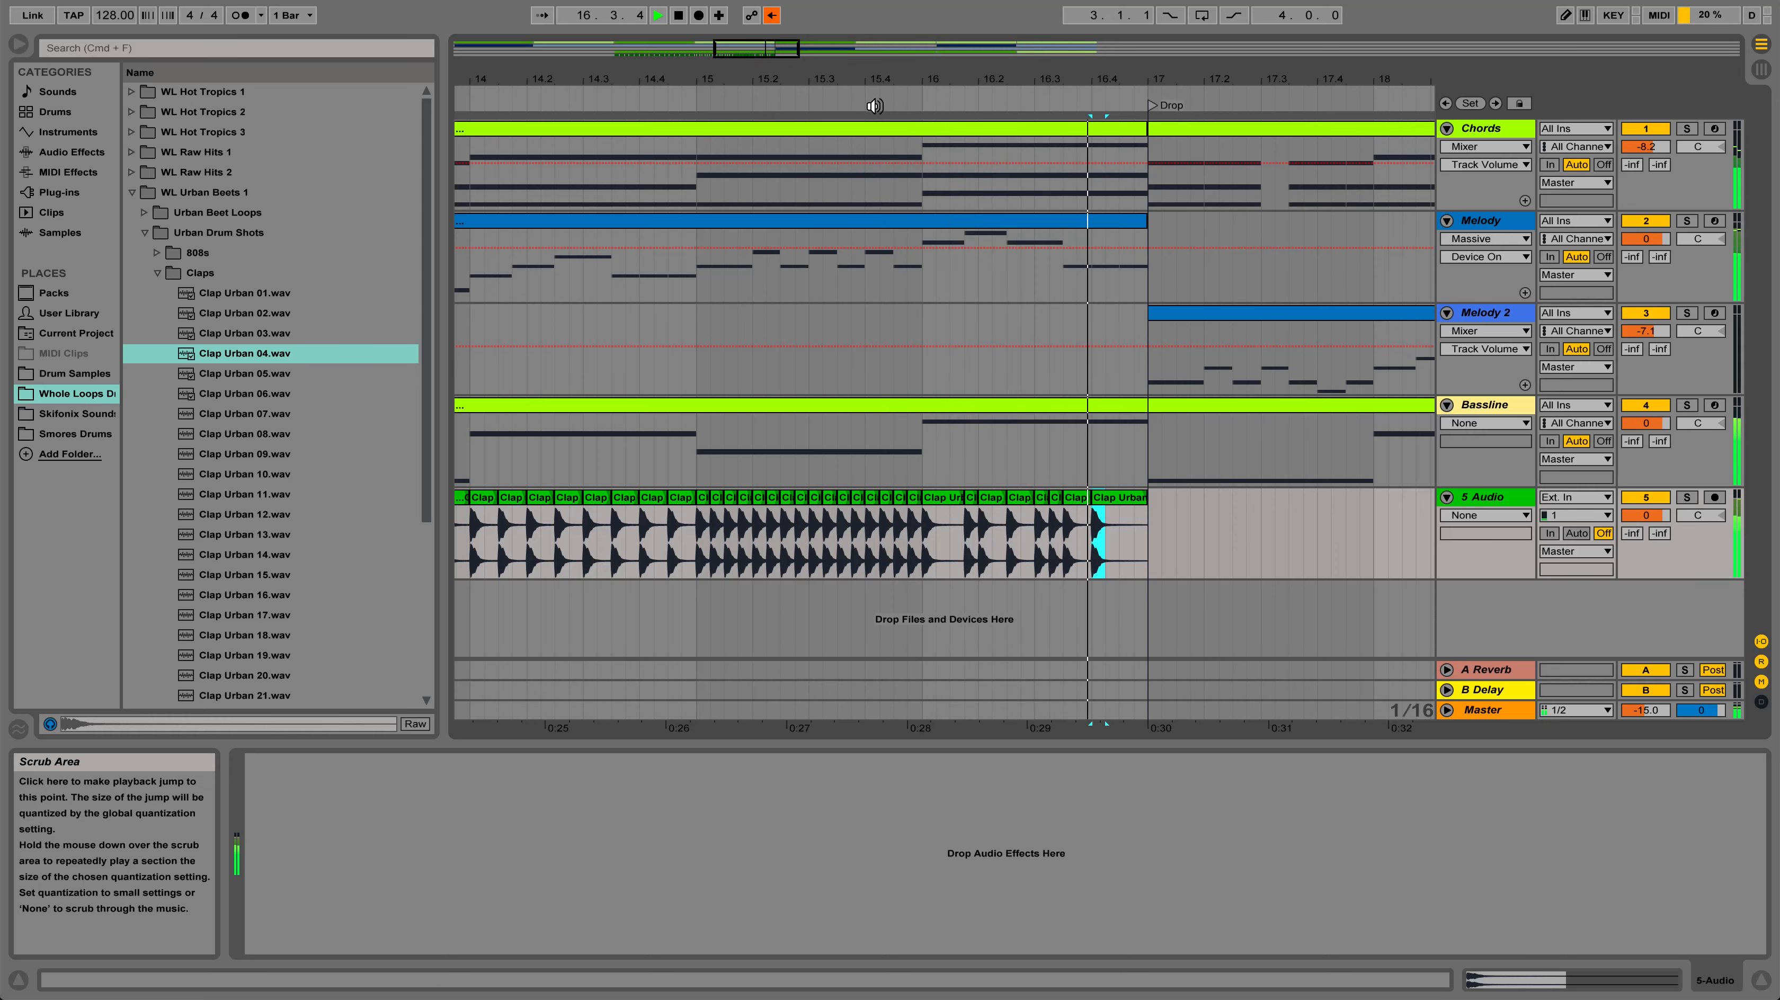
pyautogui.press('space')
# Play the whole clap build-up from bar 9 into the drop at bar 17
pyautogui.moveTo(869, 83); pyautogui.dragTo(884, 64)
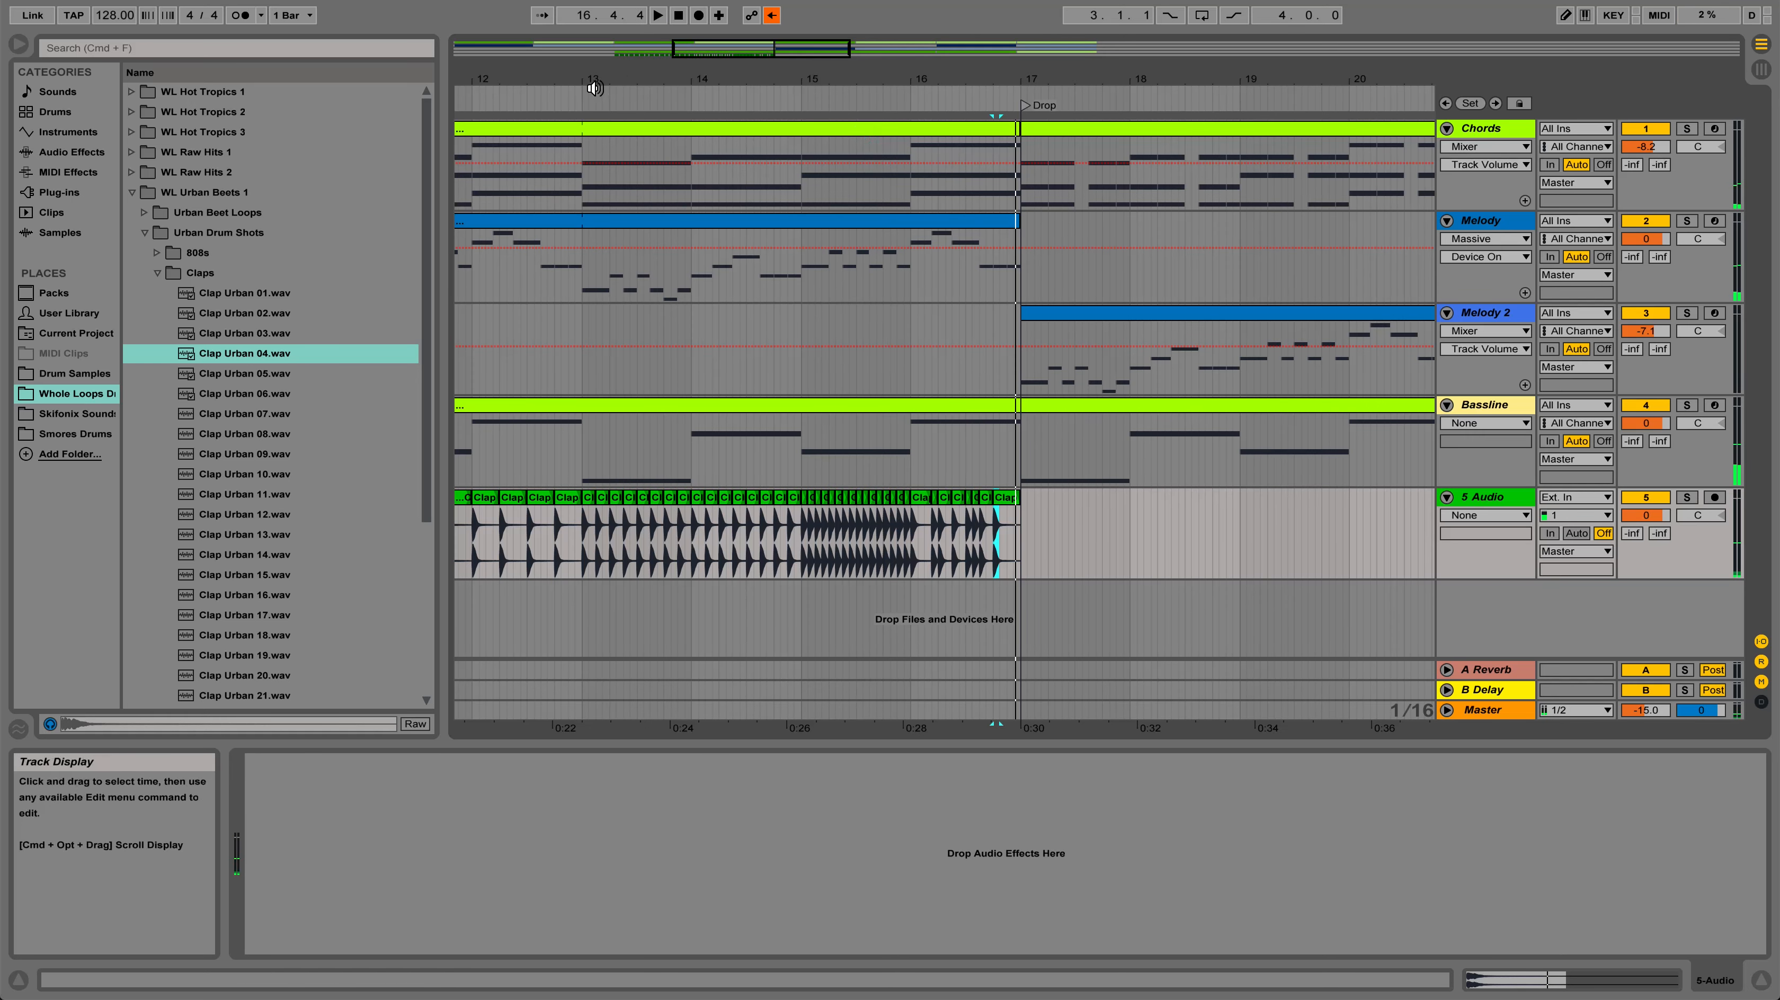
pyautogui.moveTo(595, 88); pyautogui.dragTo(812, 68)
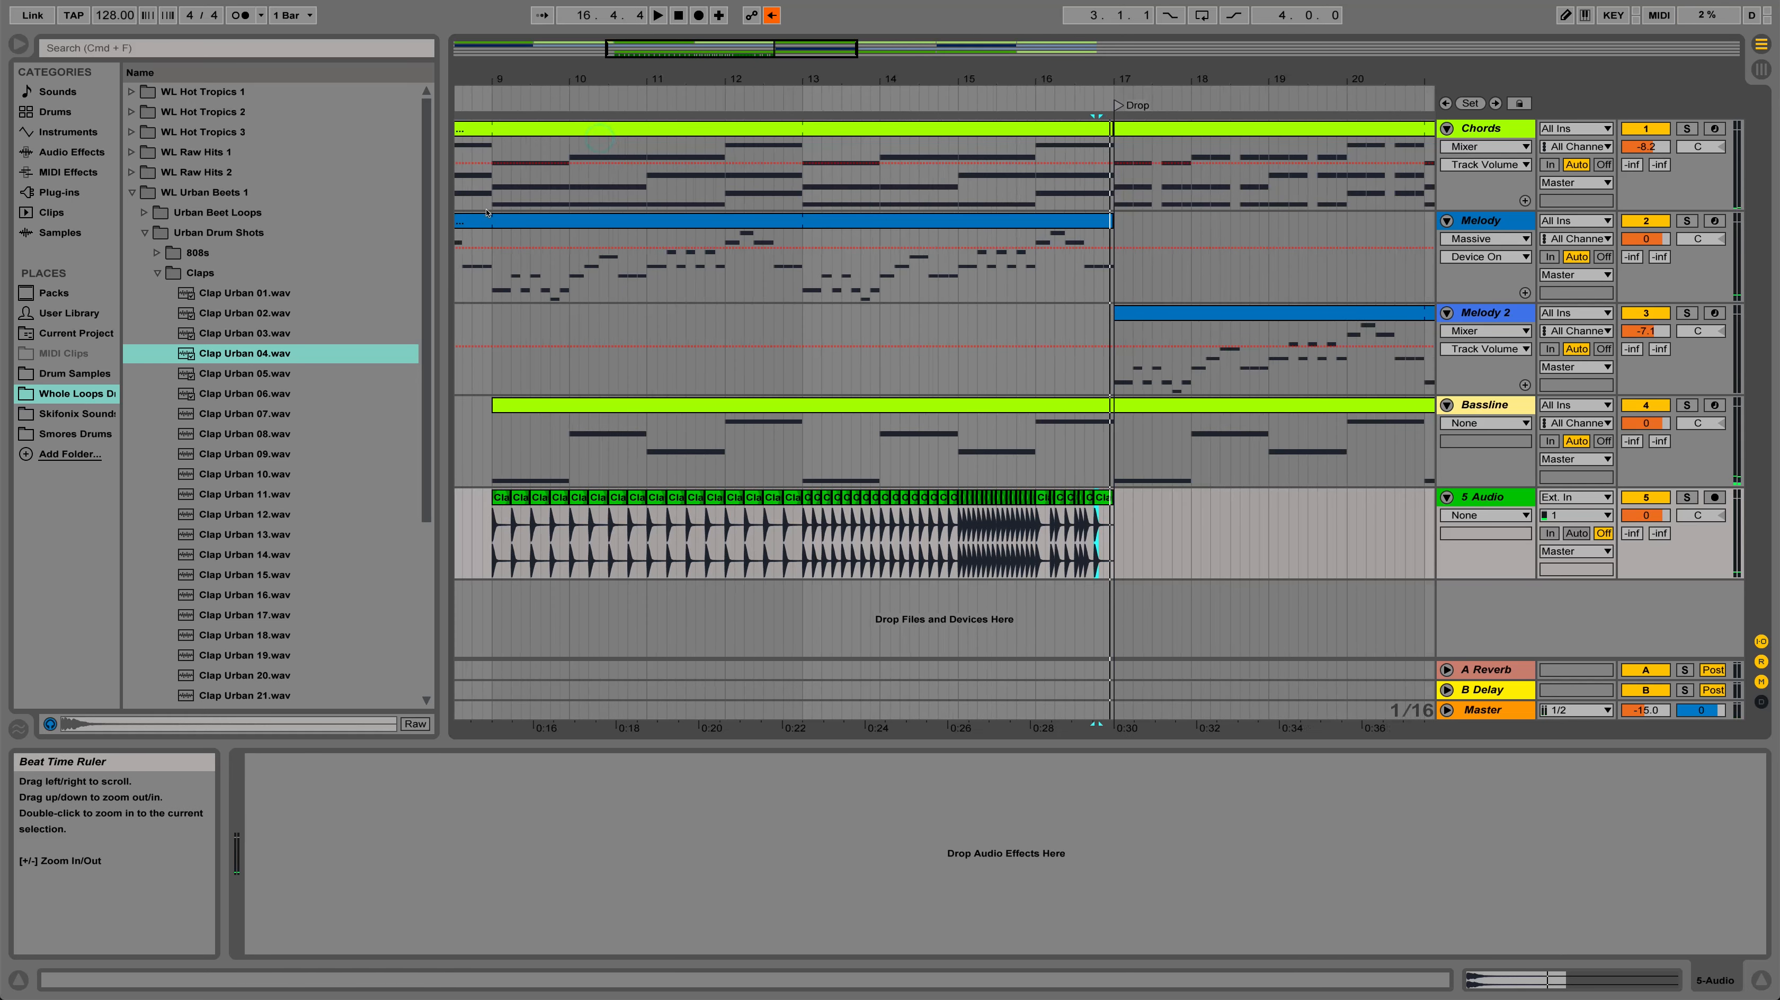
pyautogui.click(503, 495)
pyautogui.press('space')
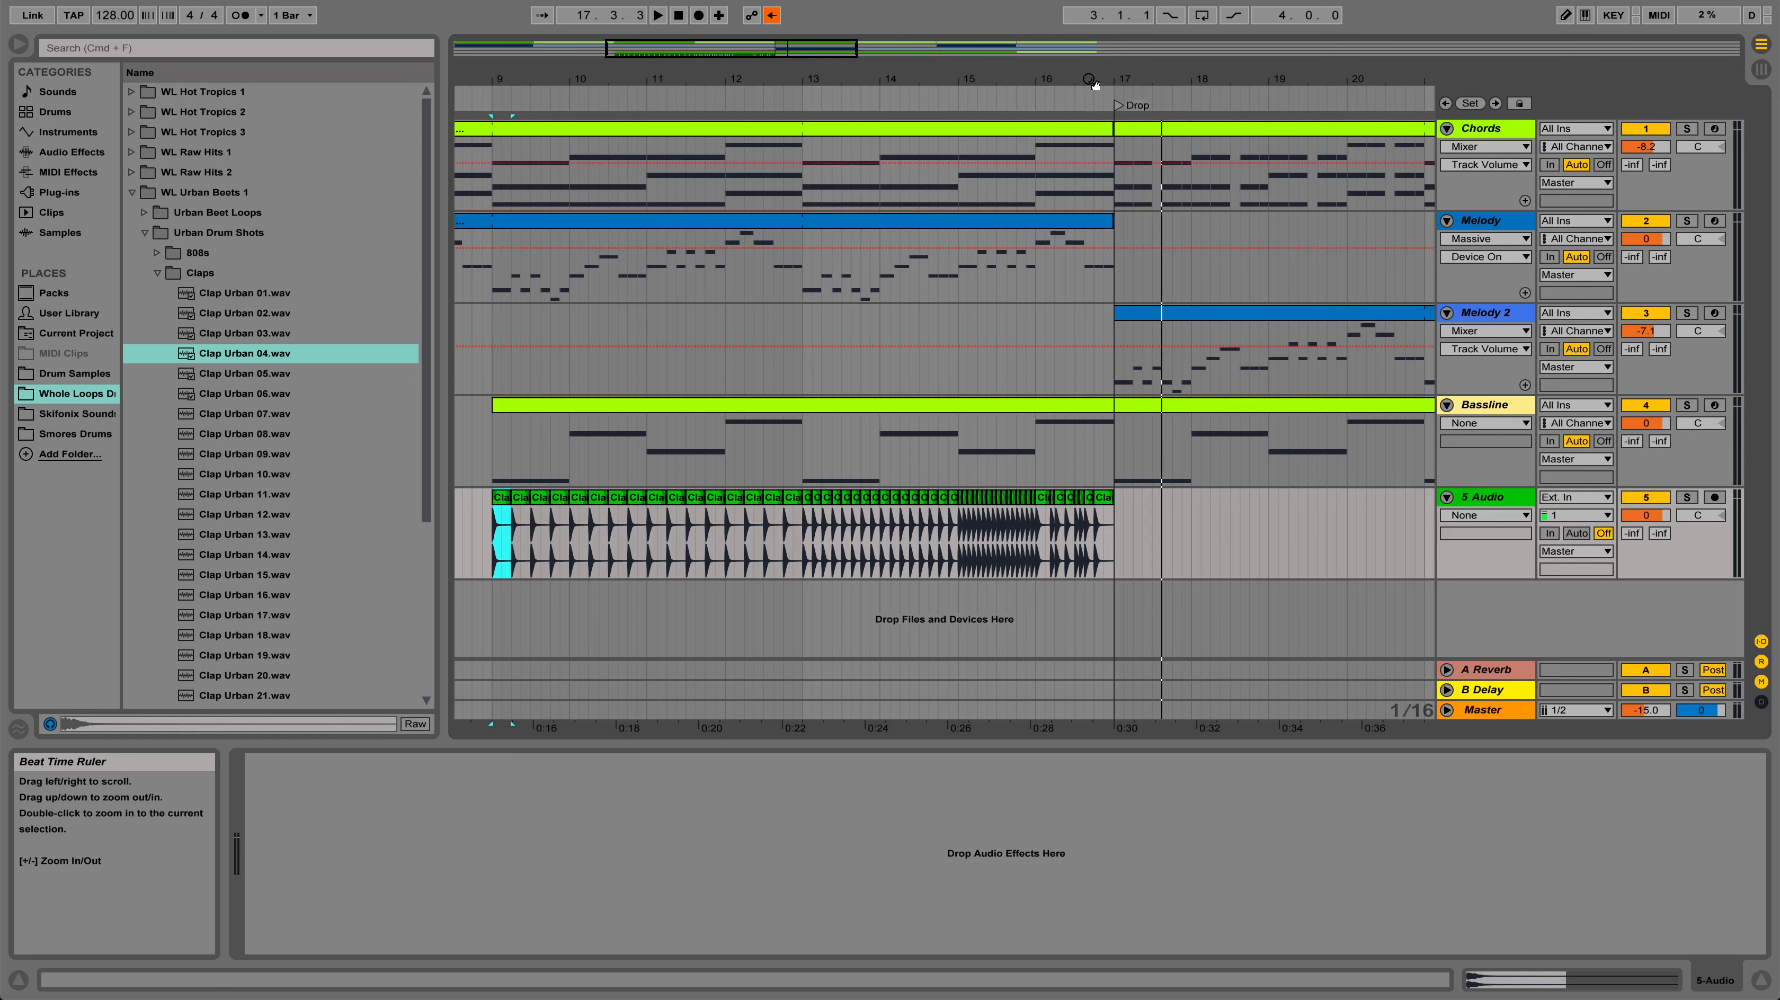
# Shorten the Chords clip before the drop so it ends at 16.4.1, in line with the last clap
pyautogui.moveTo(1090, 80); pyautogui.dragTo(1090, 130)
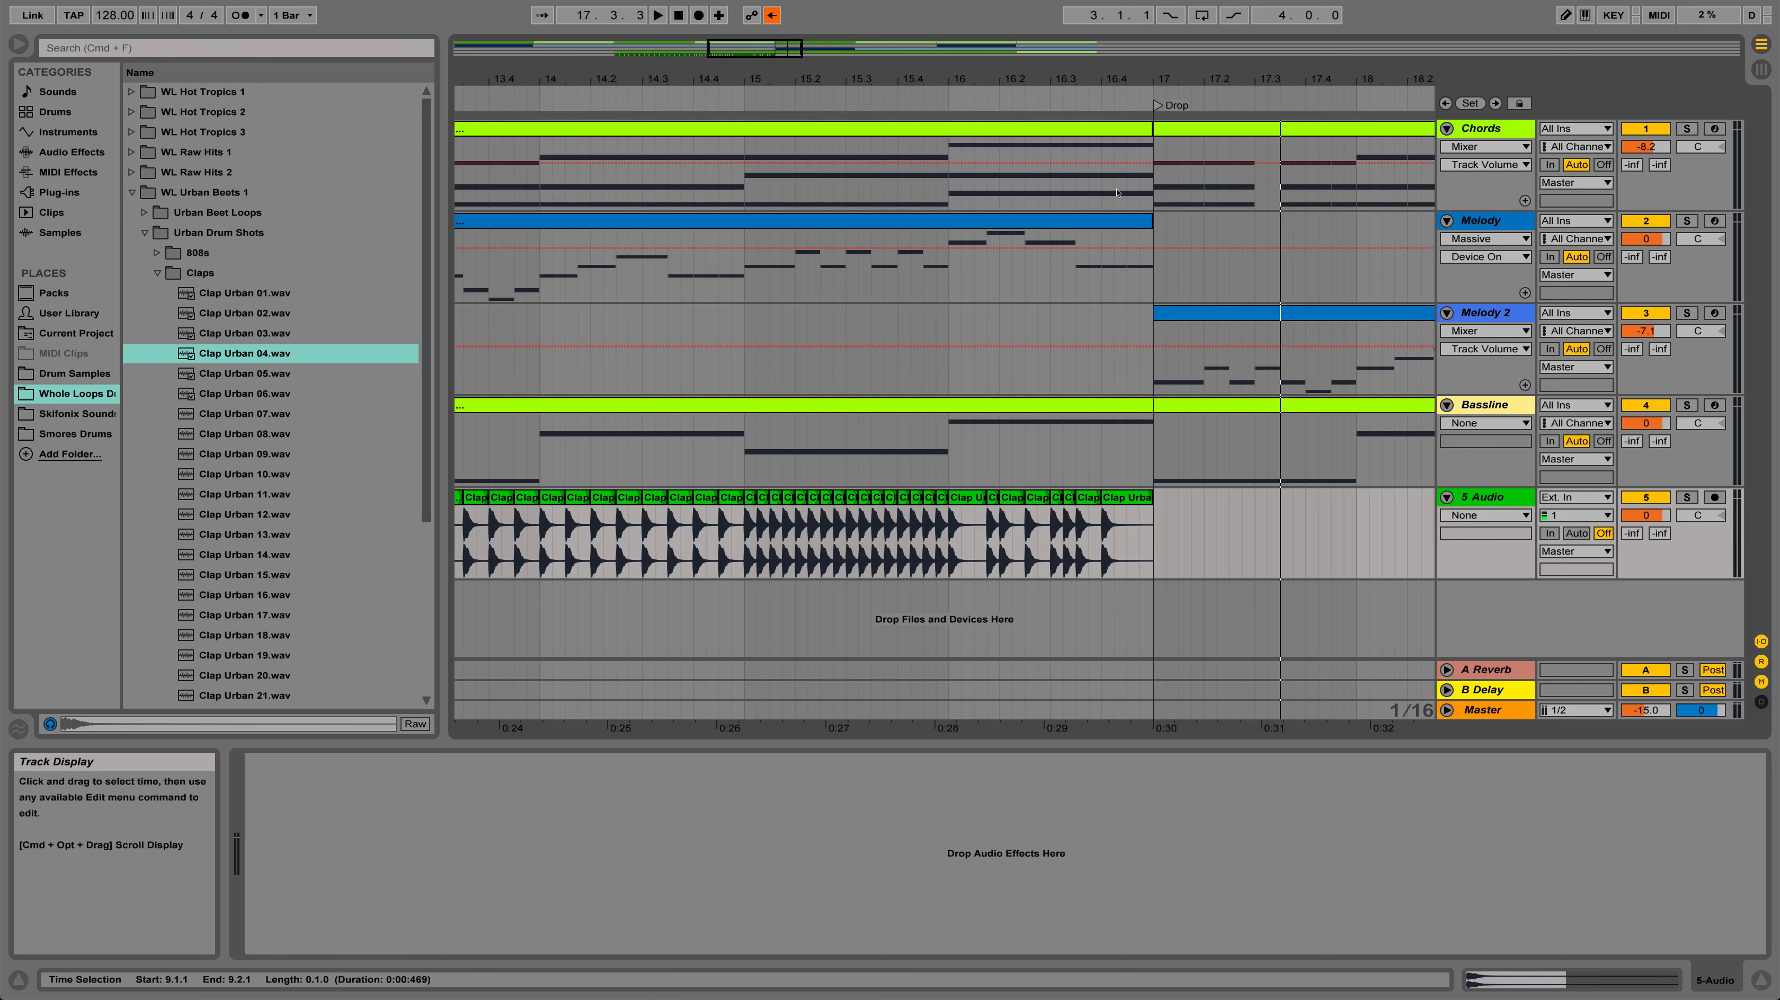
pyautogui.click(1103, 406)
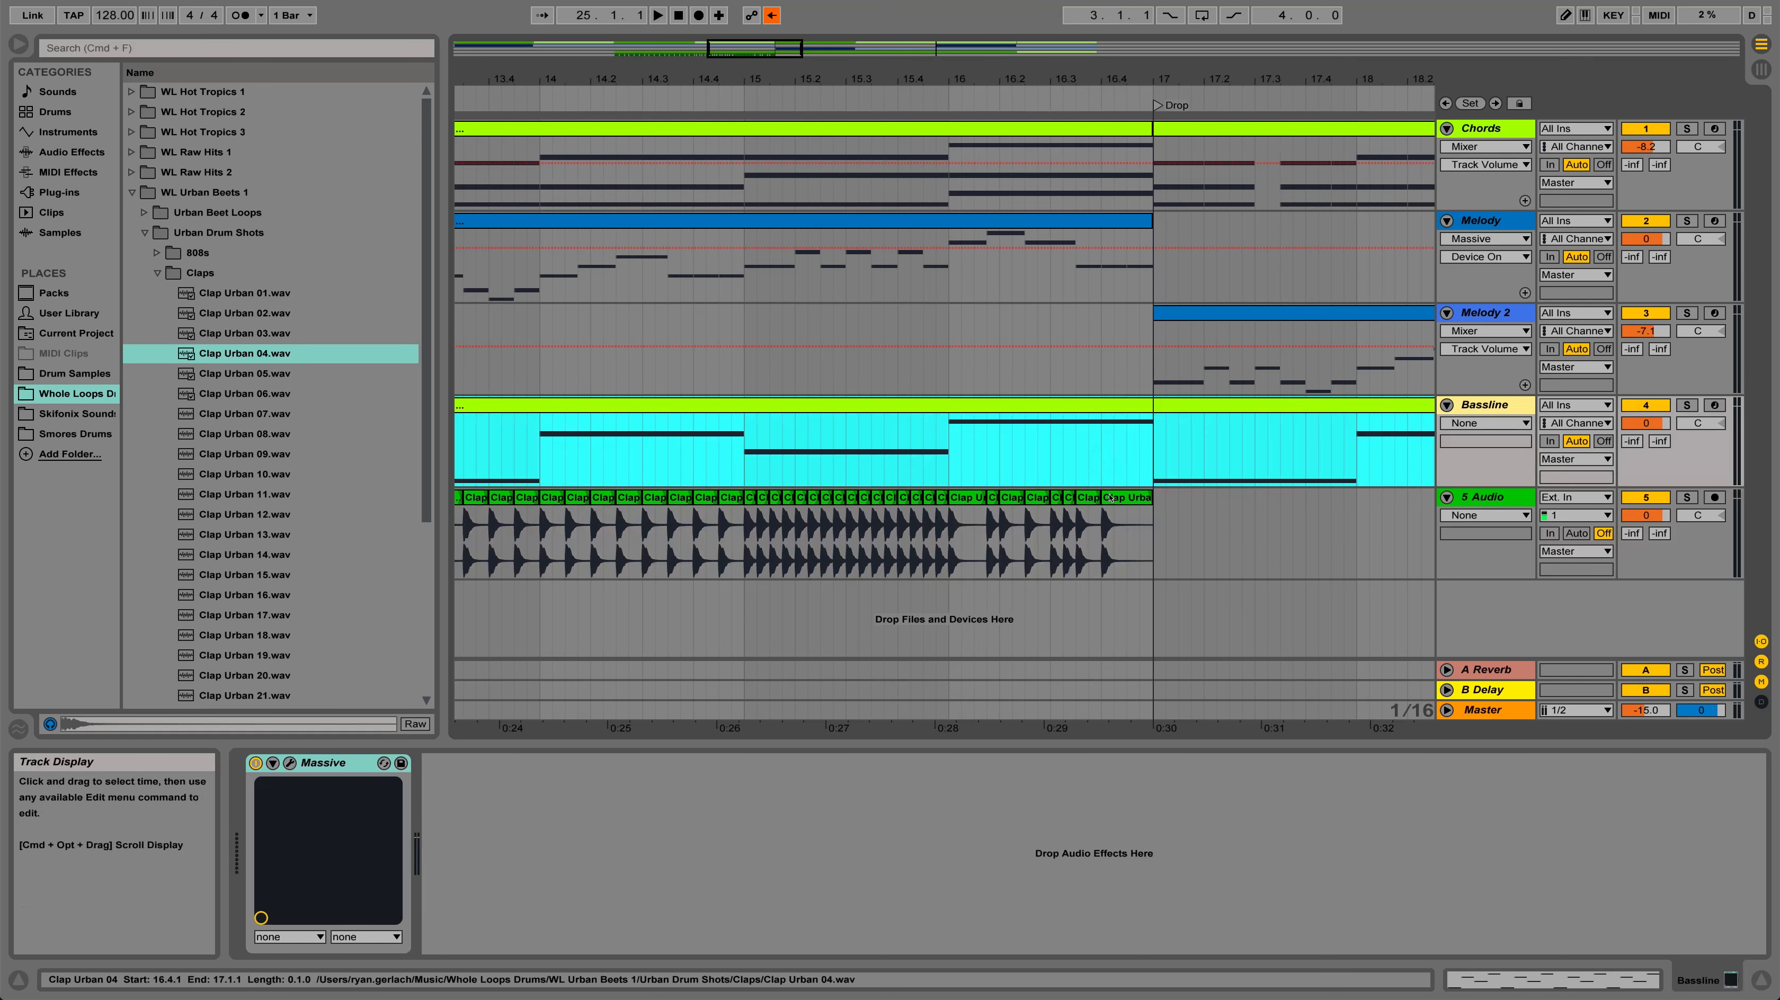
pyautogui.click(1127, 498)
pyautogui.click(1132, 404)
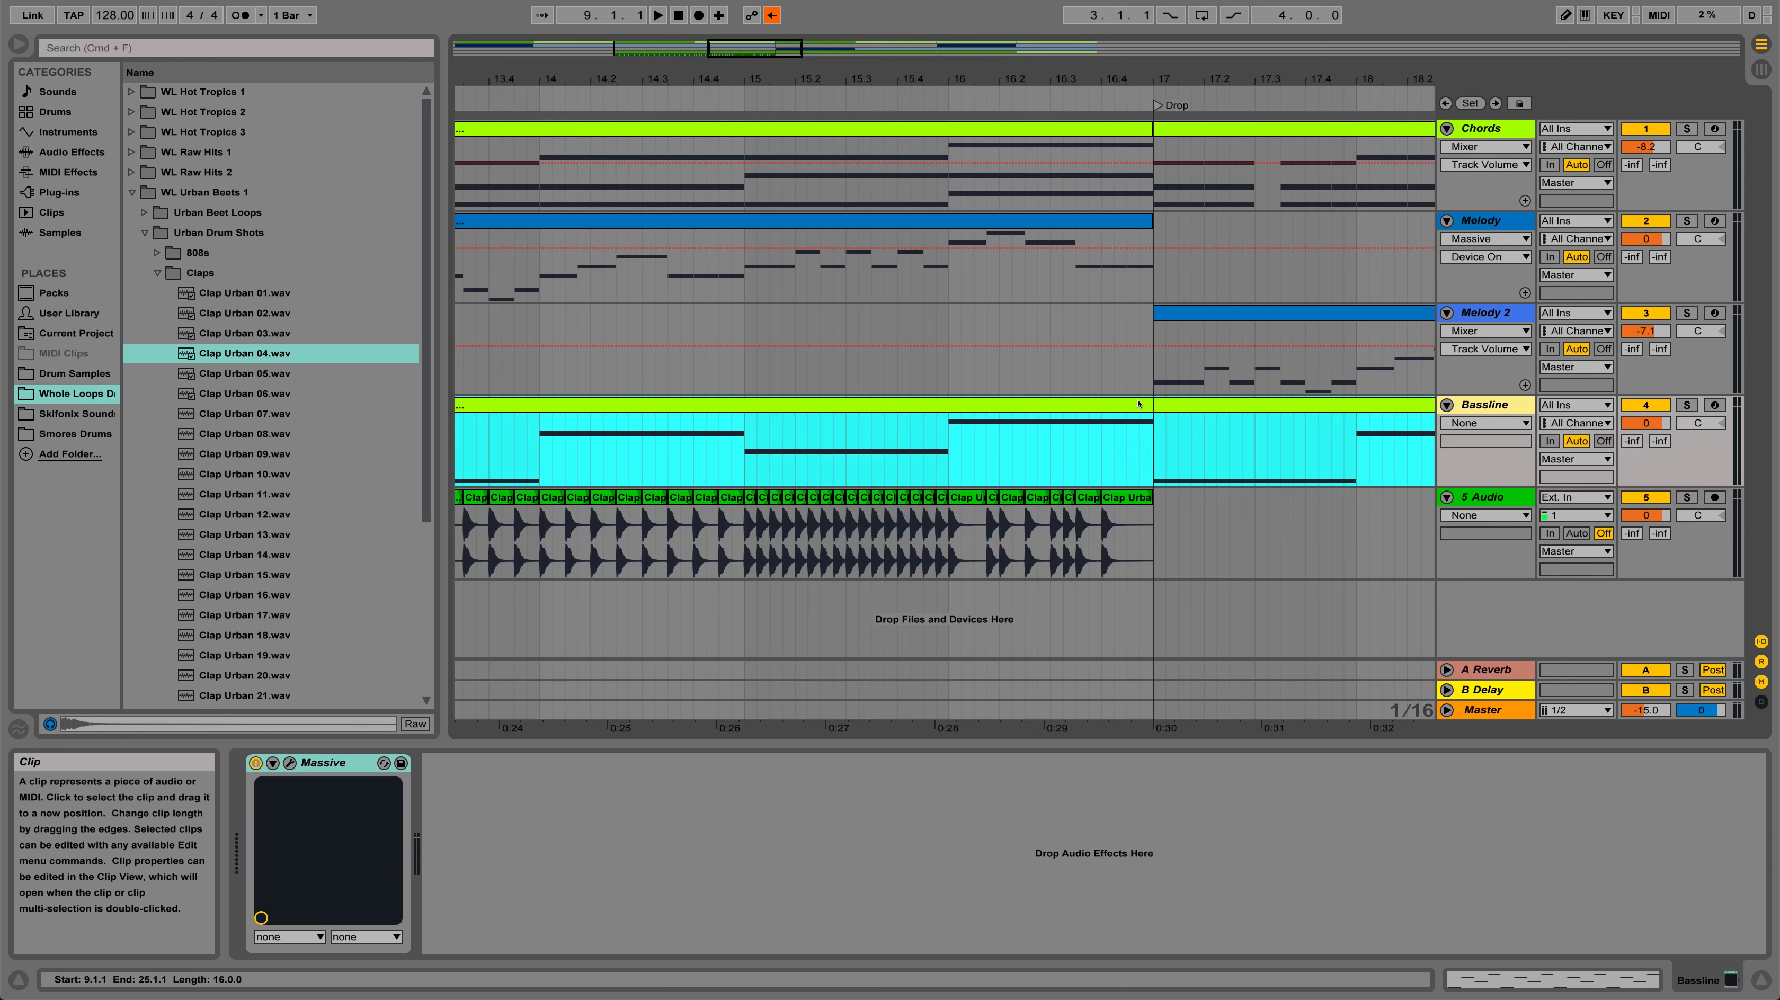
pyautogui.click(1143, 130)
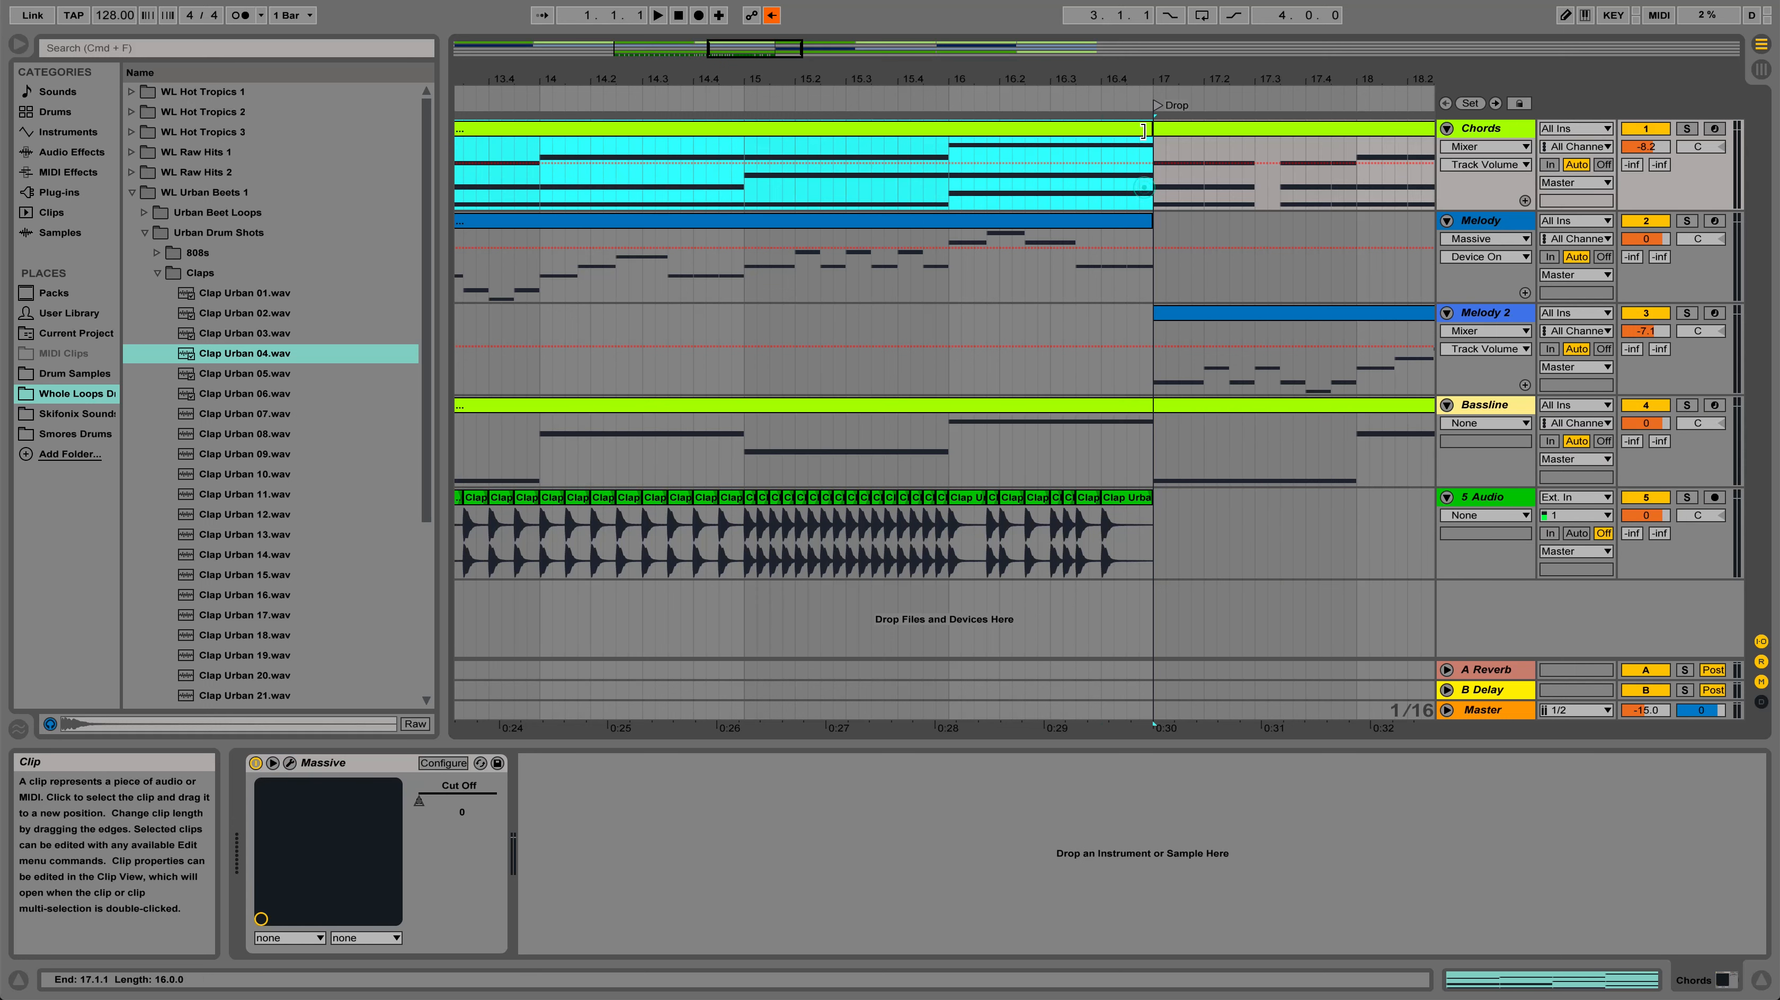
pyautogui.moveTo(1136, 133); pyautogui.dragTo(1101, 133)
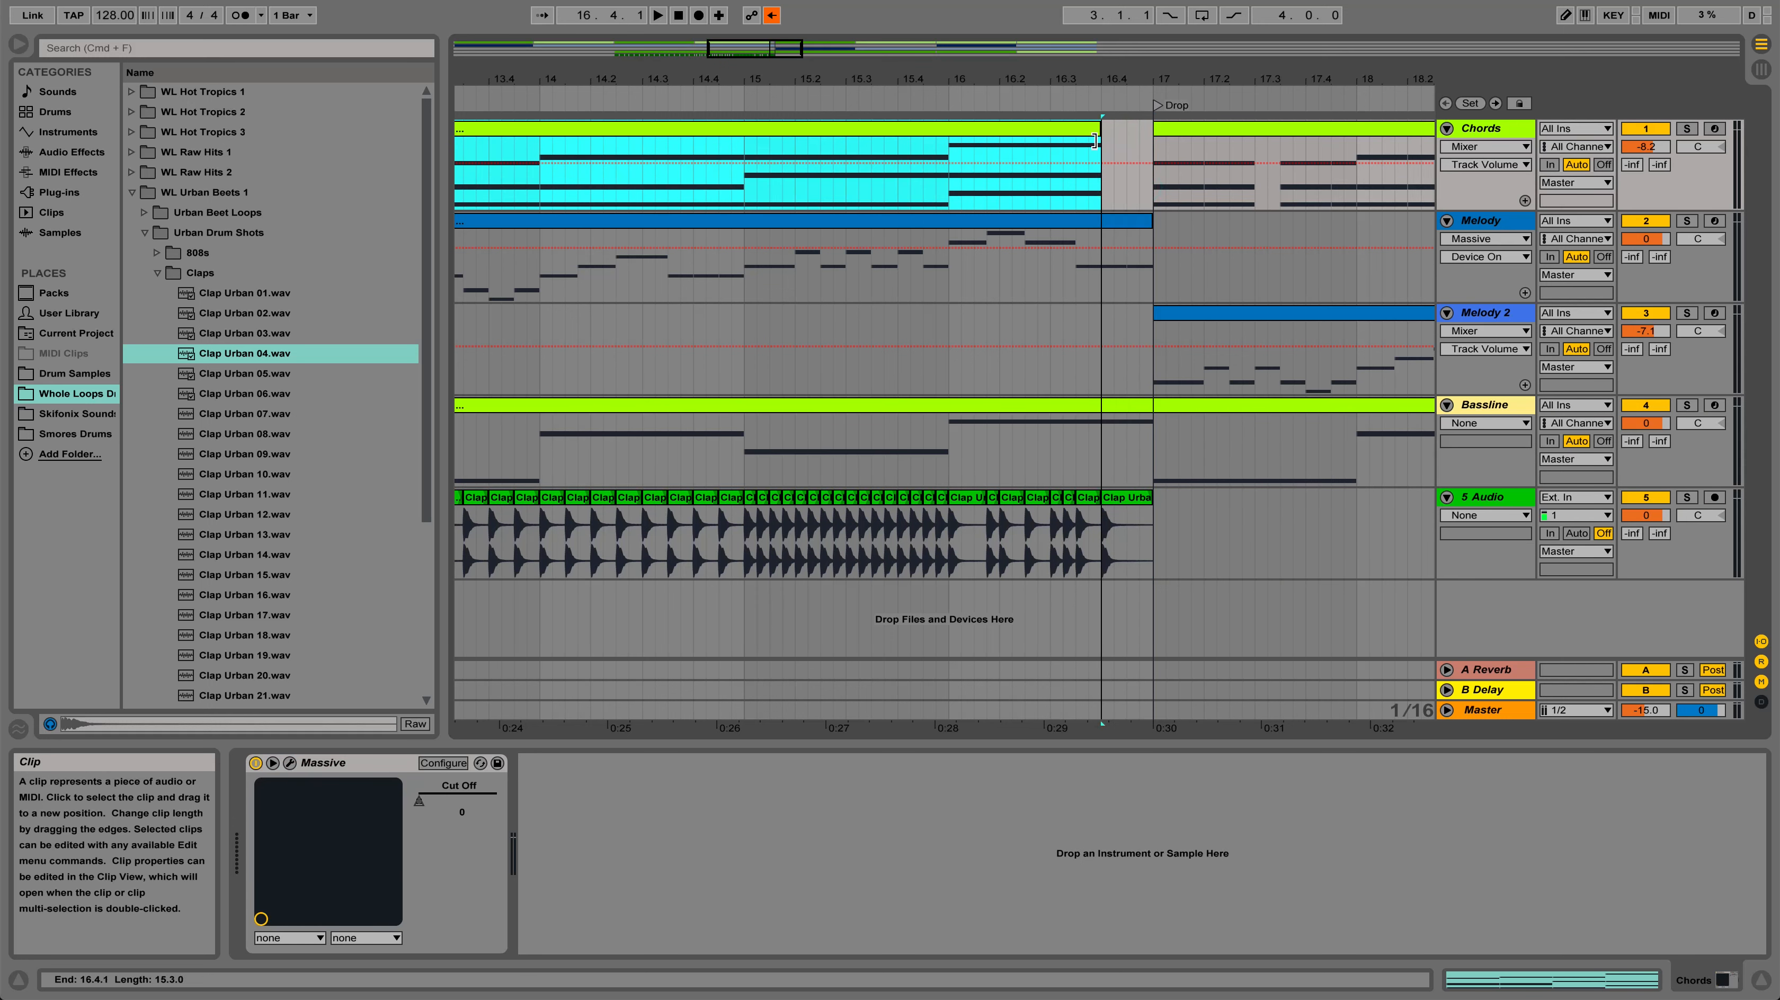
pyautogui.click(1111, 501)
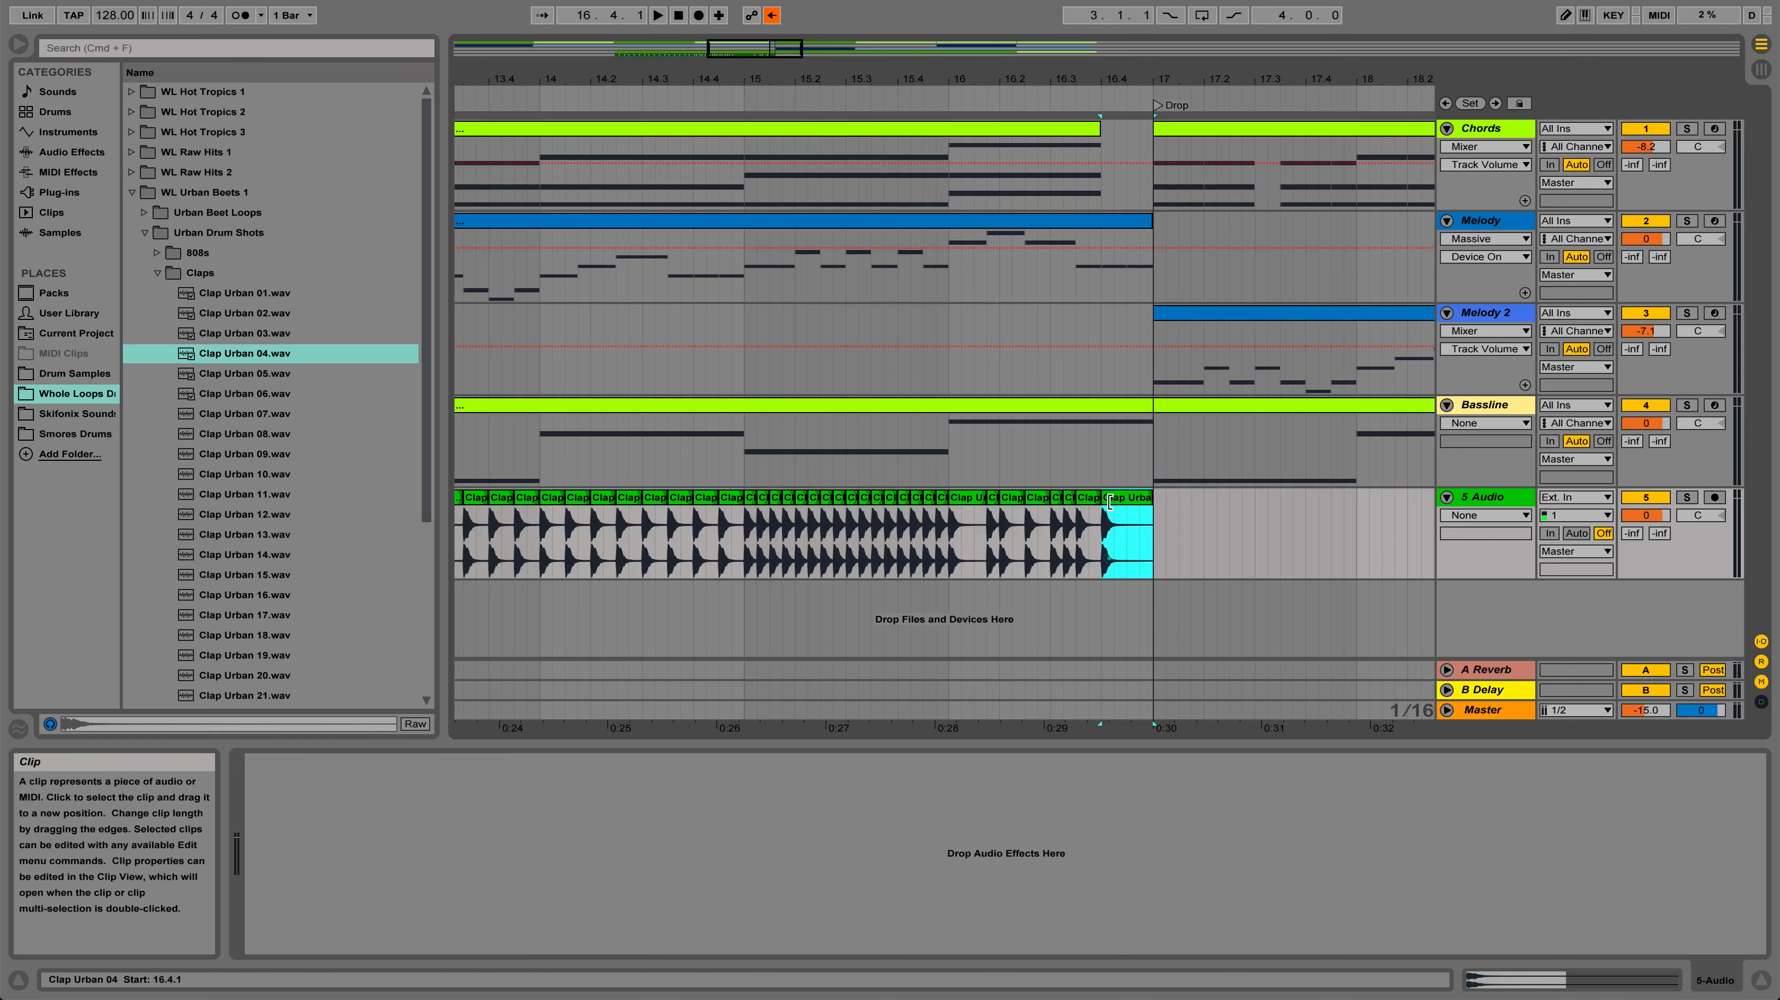
# Shorten the Melody clip before the drop to end at 16.4.1 and delete the Bassline section from 16.4.1 to 17.1.1
pyautogui.click(1108, 222)
pyautogui.moveTo(1142, 224); pyautogui.dragTo(1103, 235)
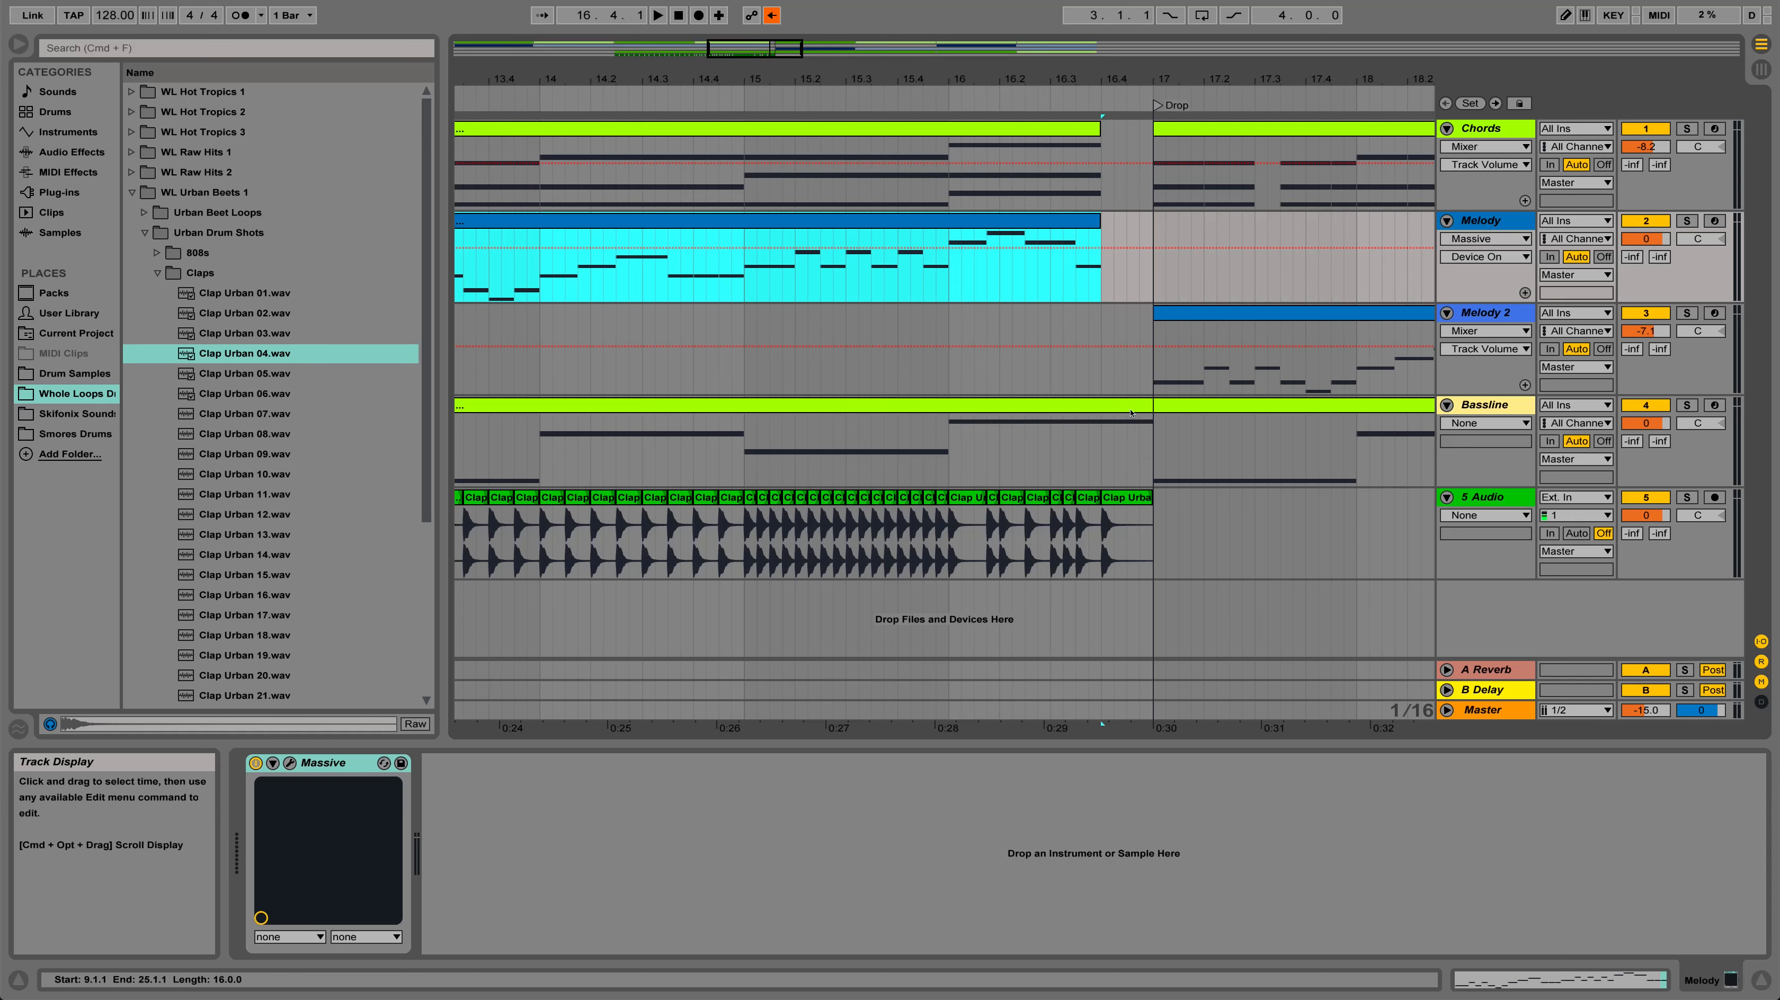
pyautogui.click(1147, 407)
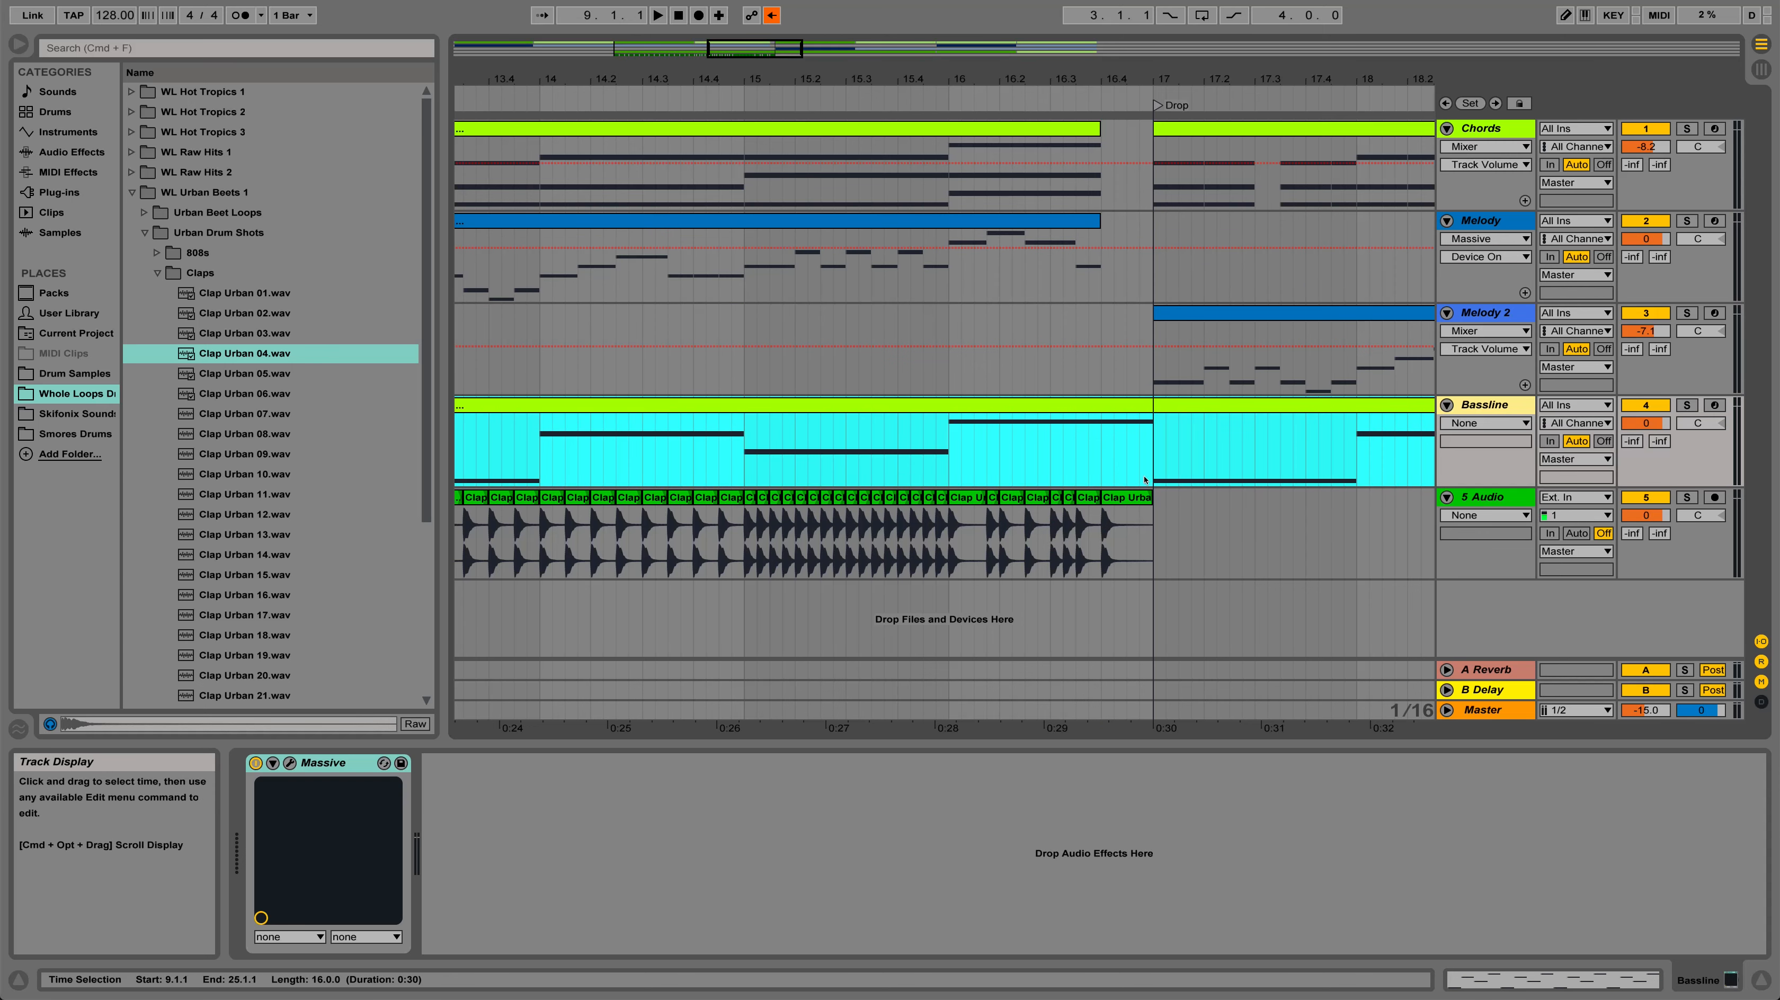
pyautogui.click(1102, 468)
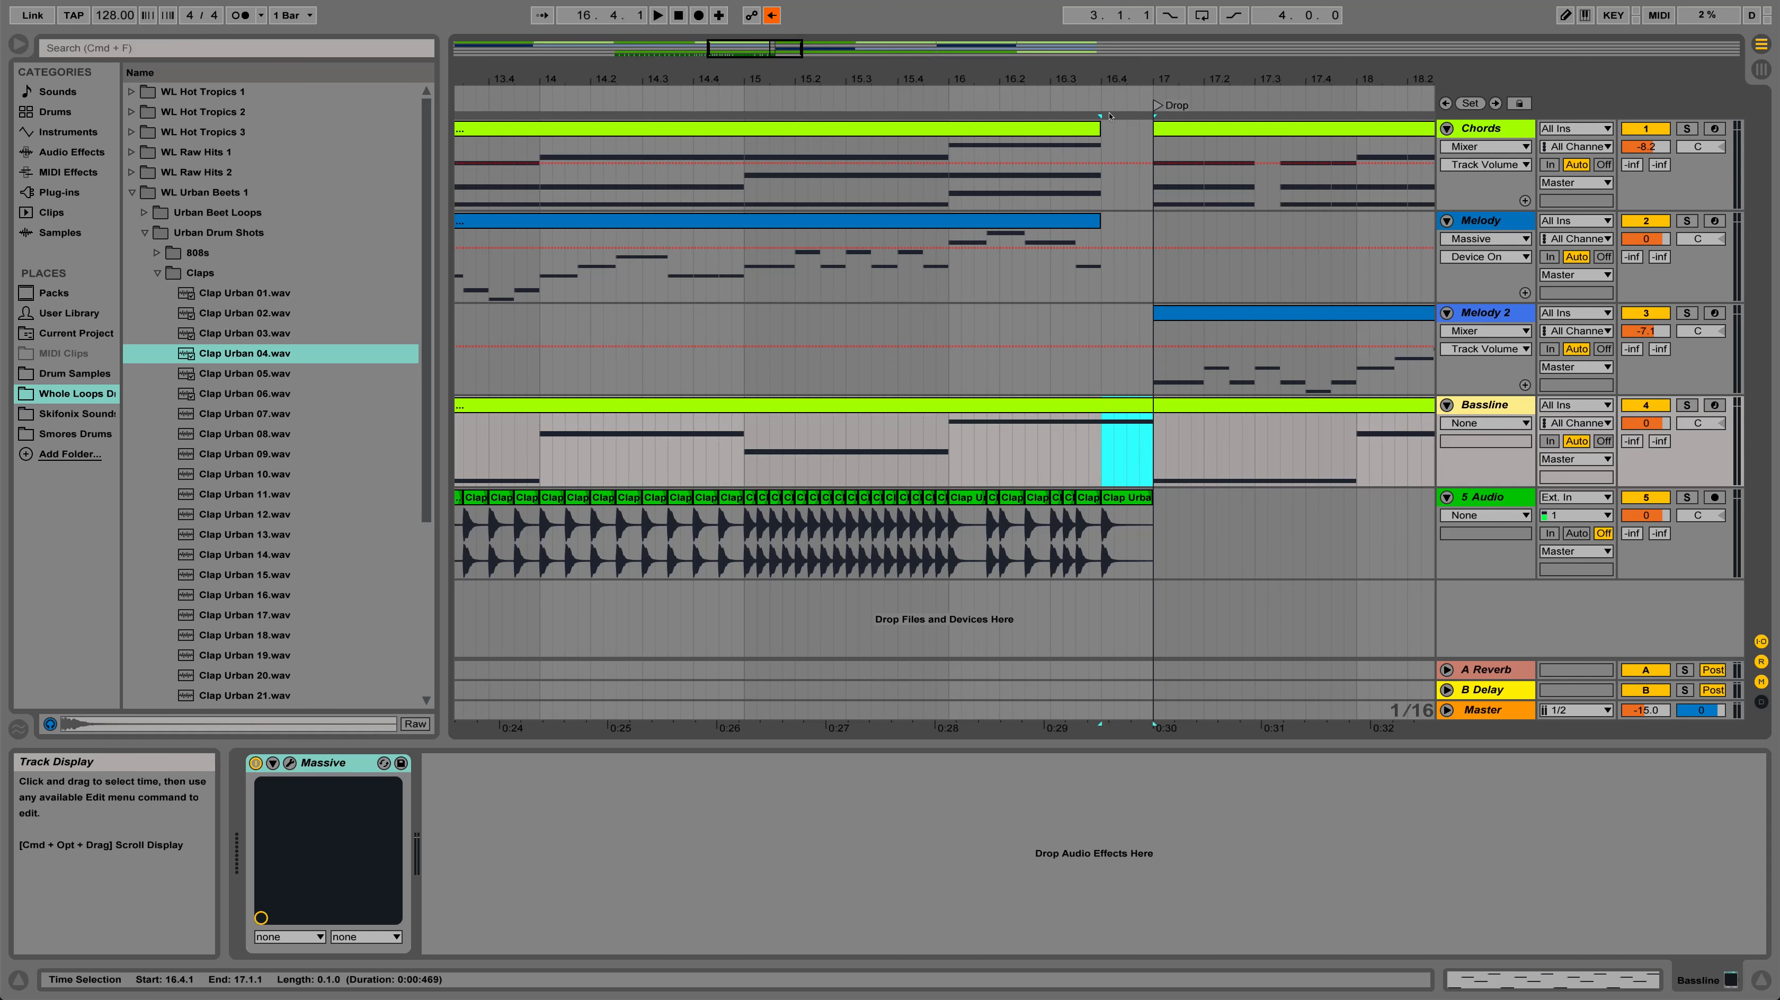
pyautogui.press('Delete')
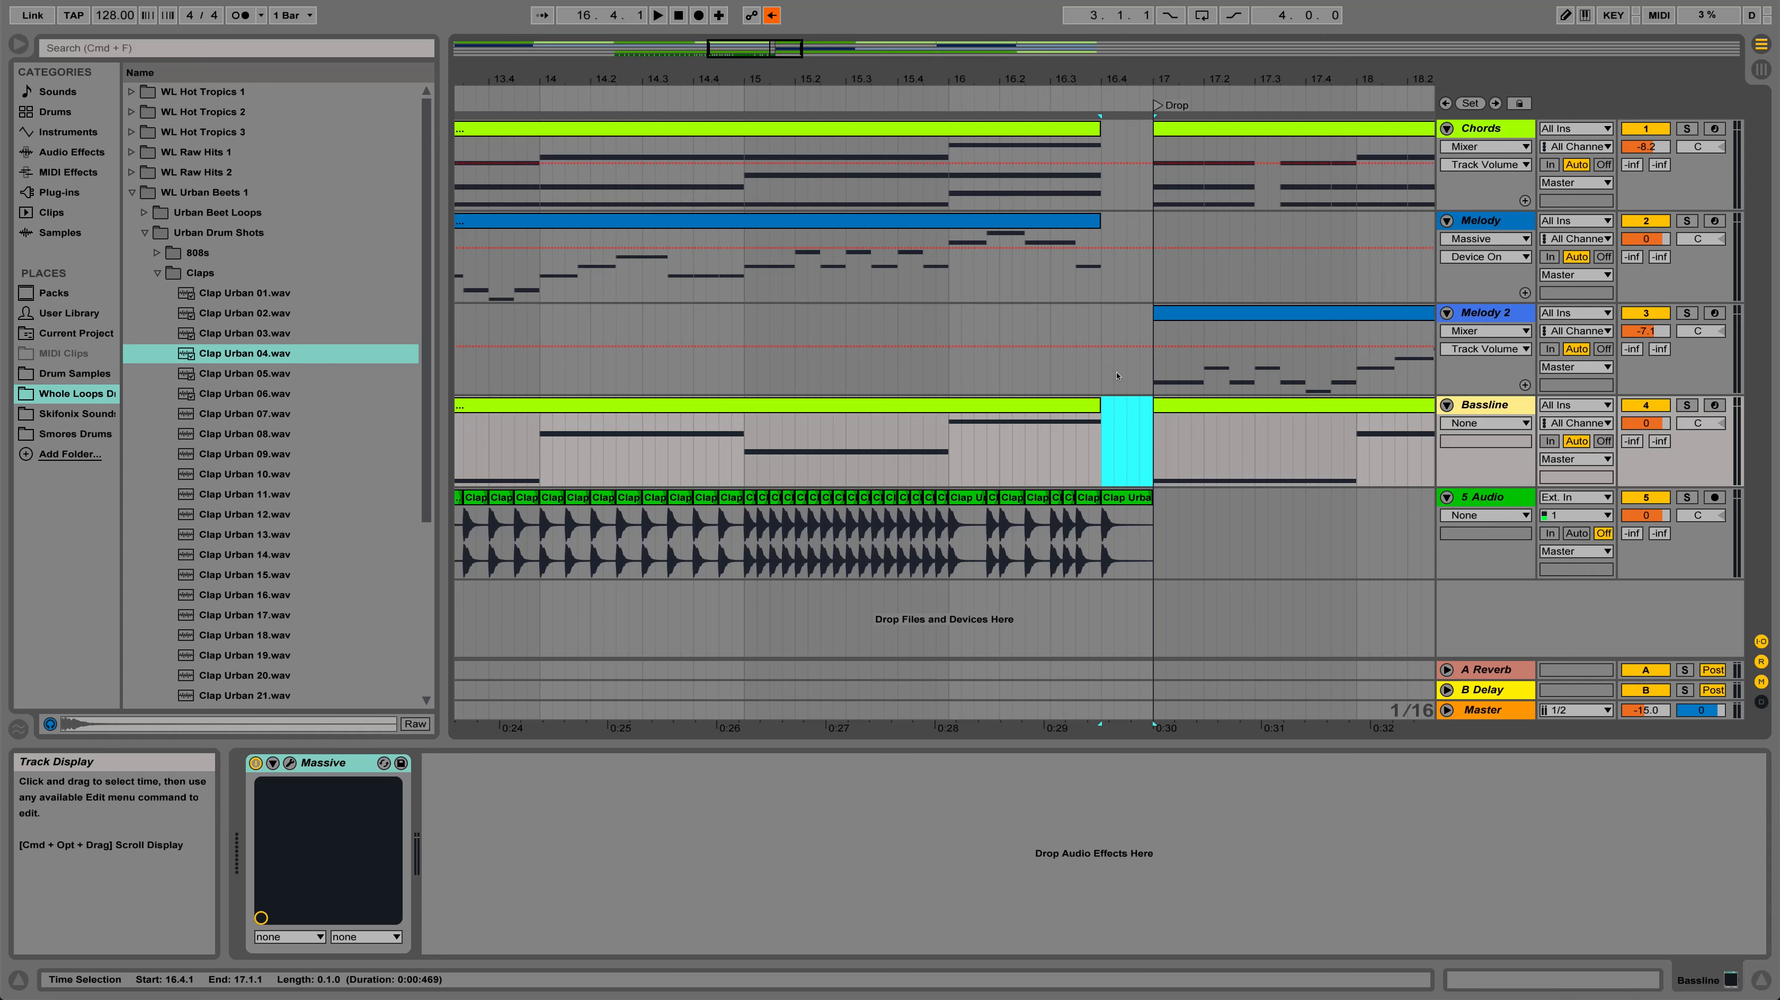
pyautogui.click(1163, 413)
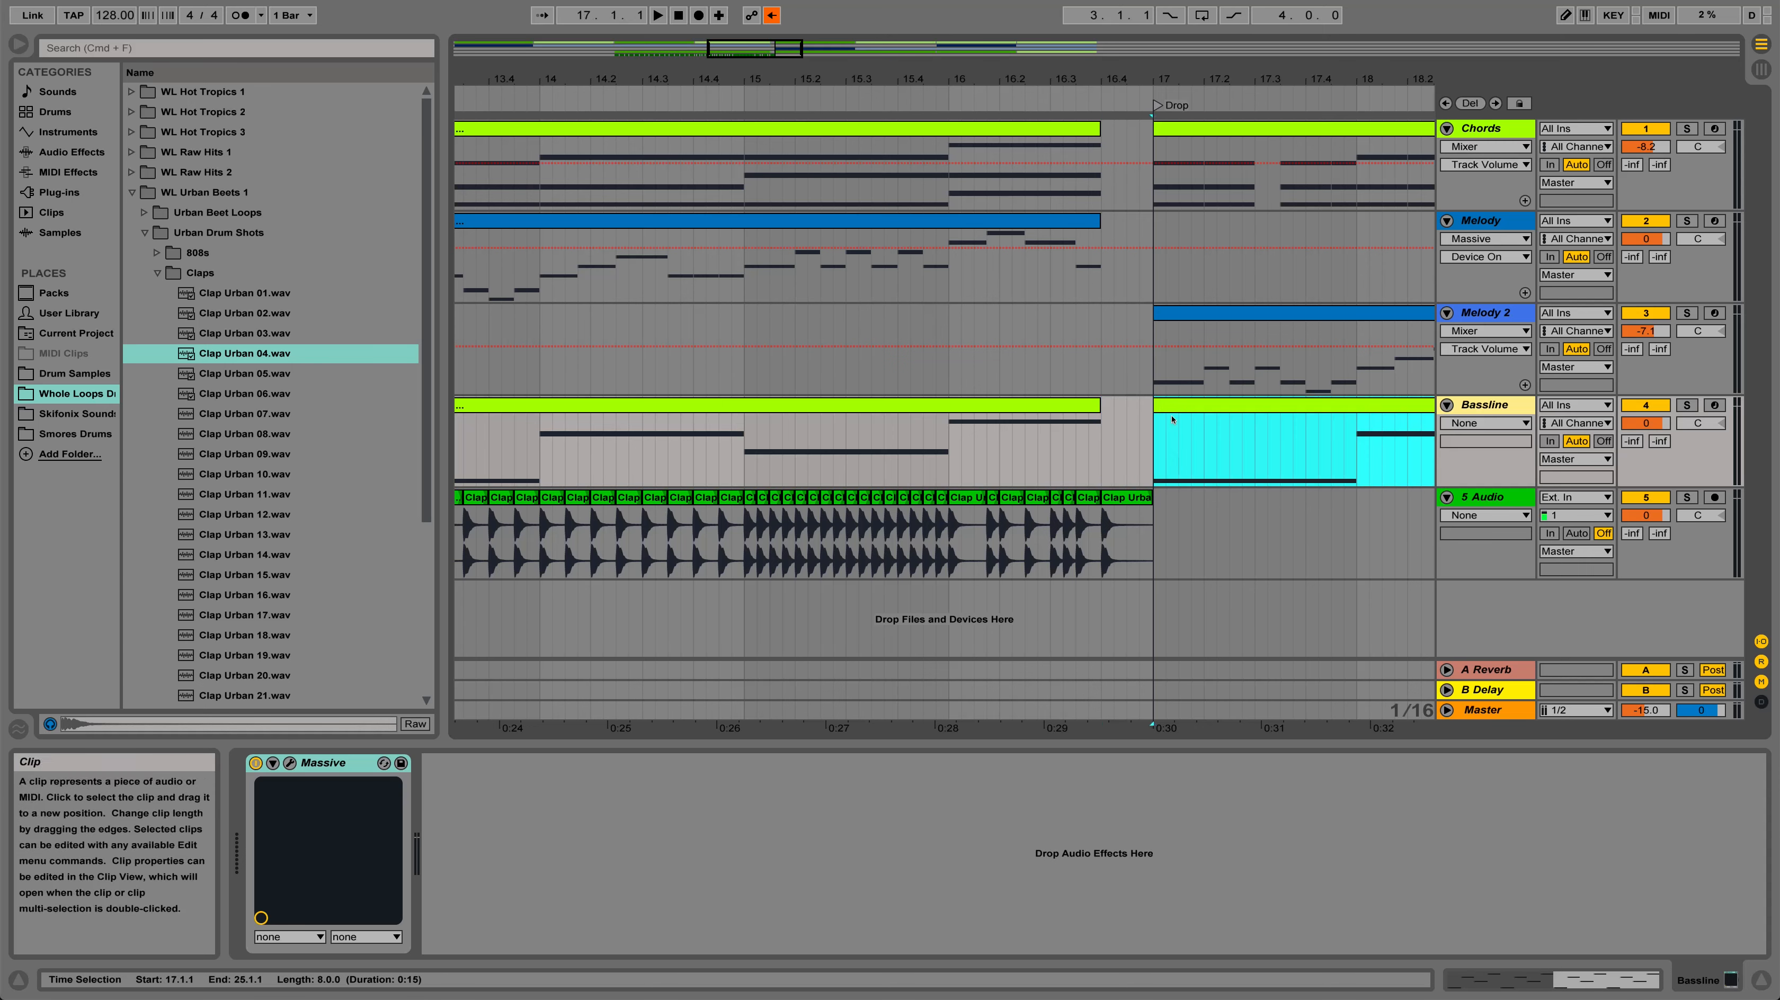
# Play the arrangement from bar 13 into the drop and examine the gap before bar 17
pyautogui.moveTo(1014, 78); pyautogui.dragTo(1022, 32)
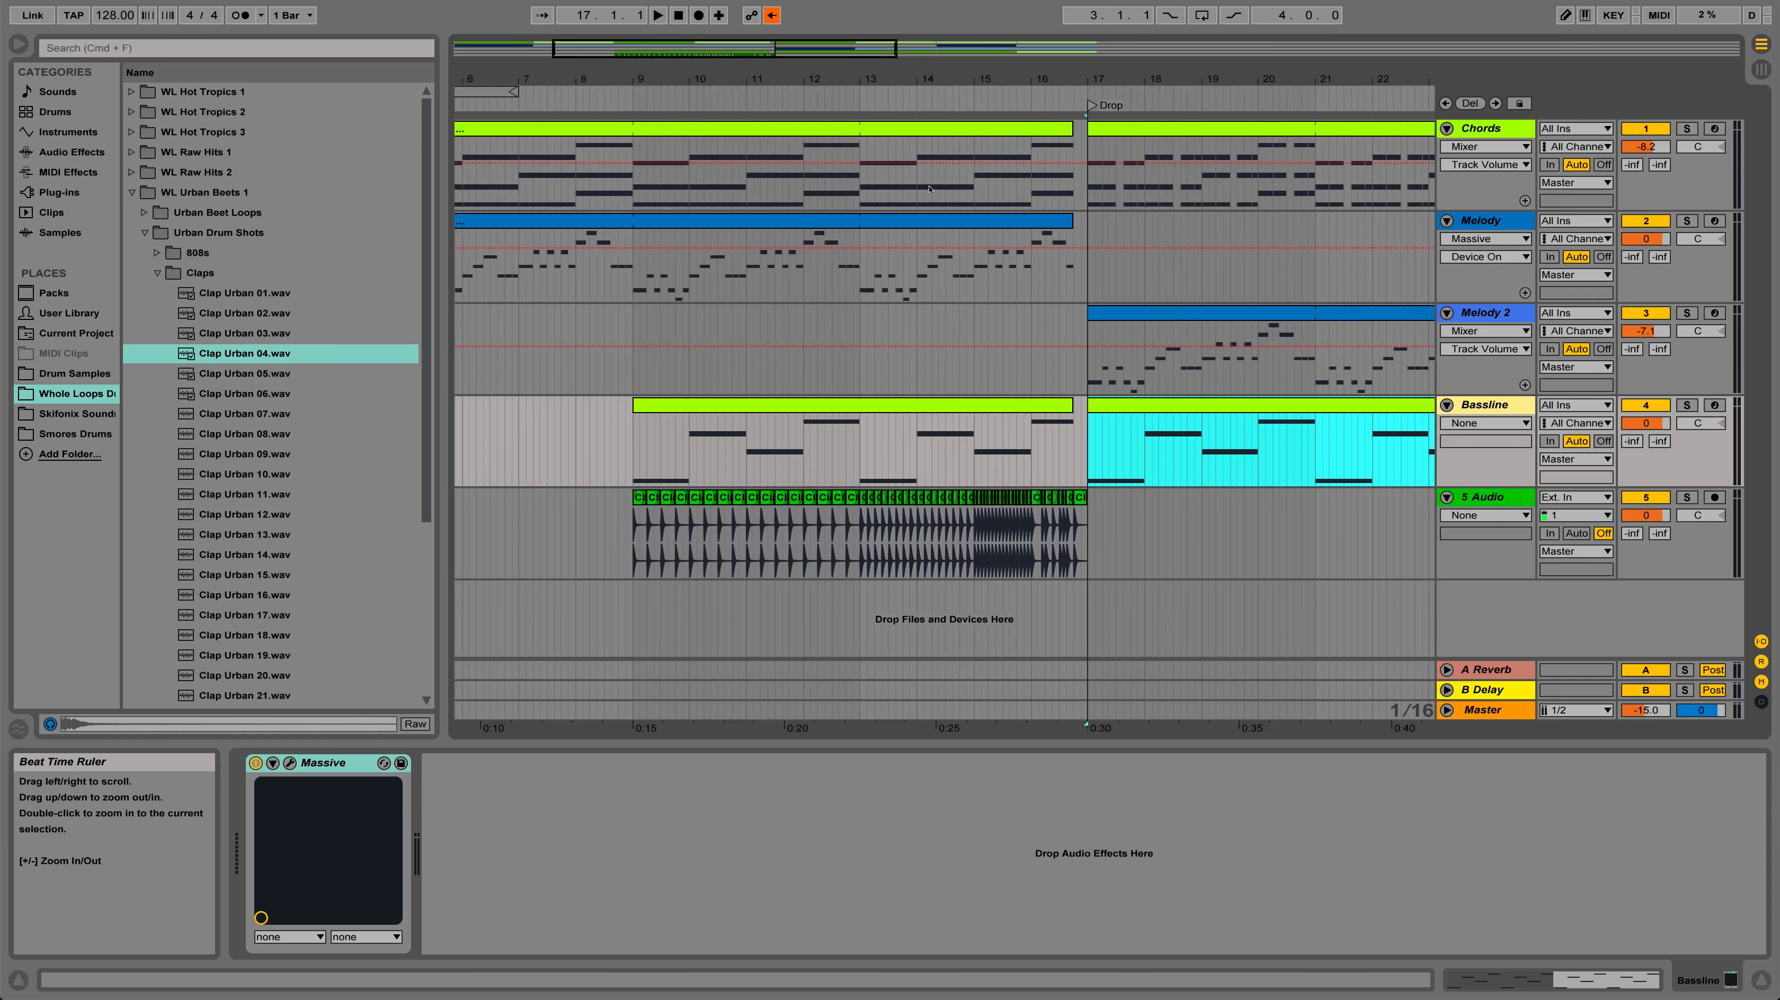
pyautogui.click(861, 367)
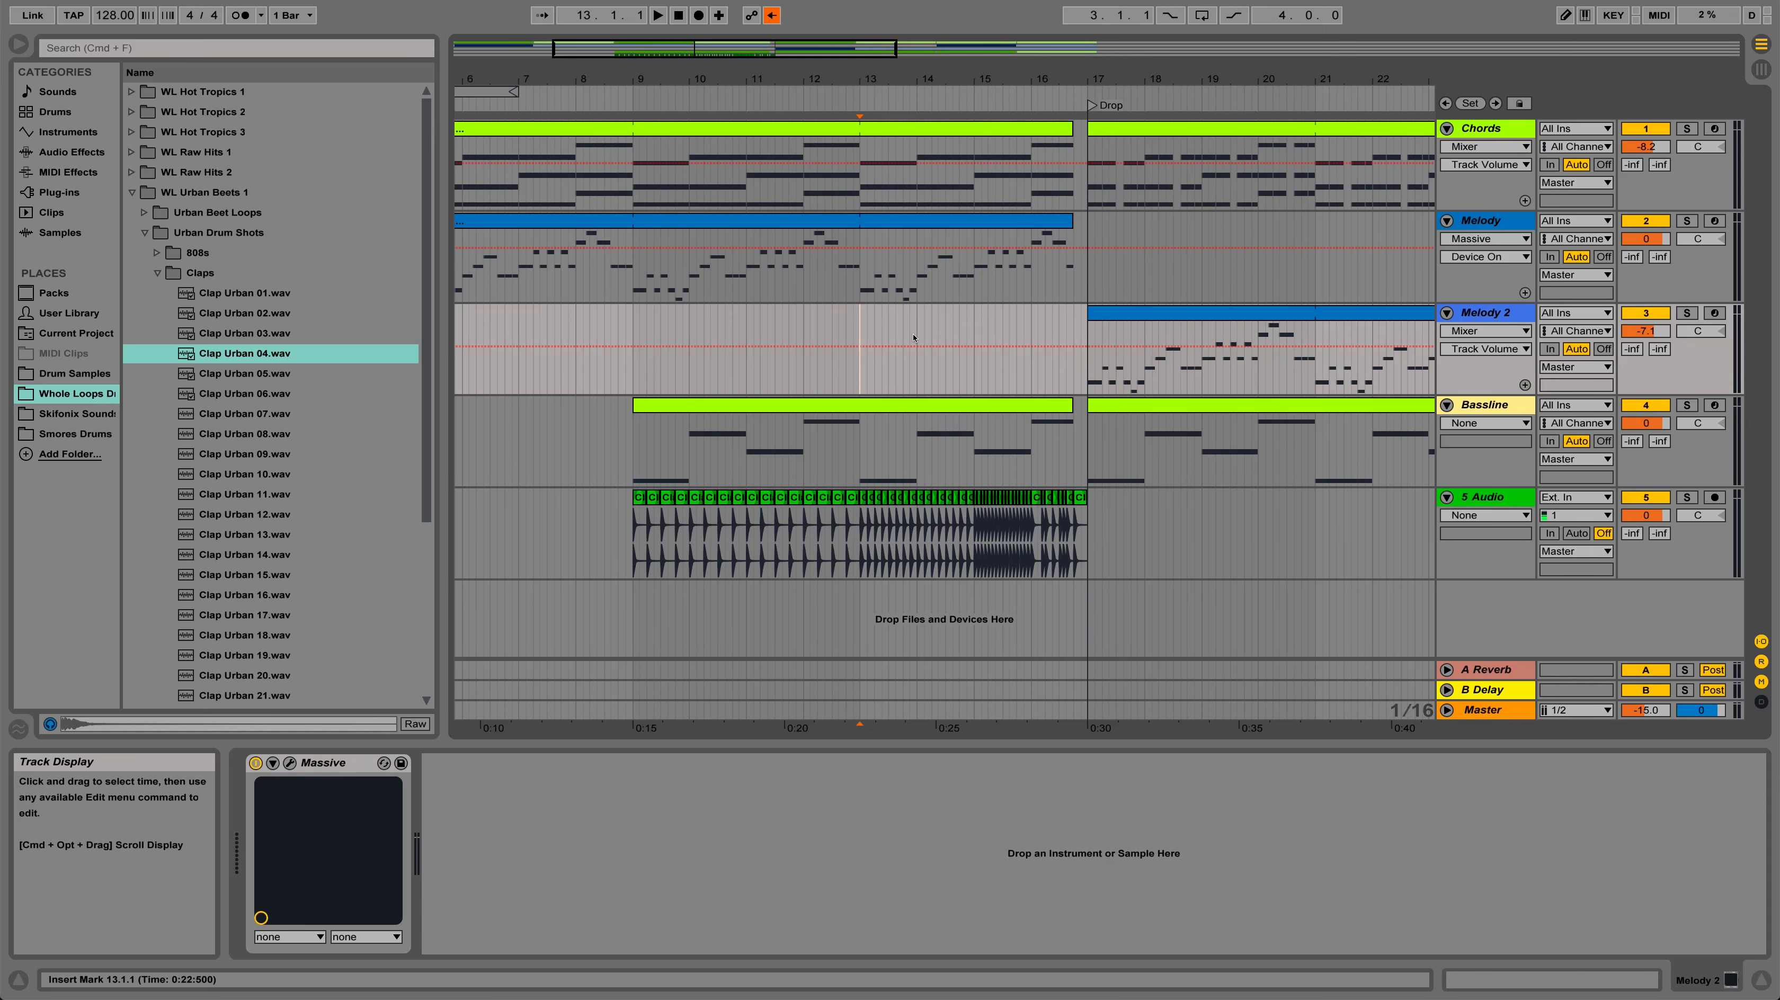
pyautogui.press('space')
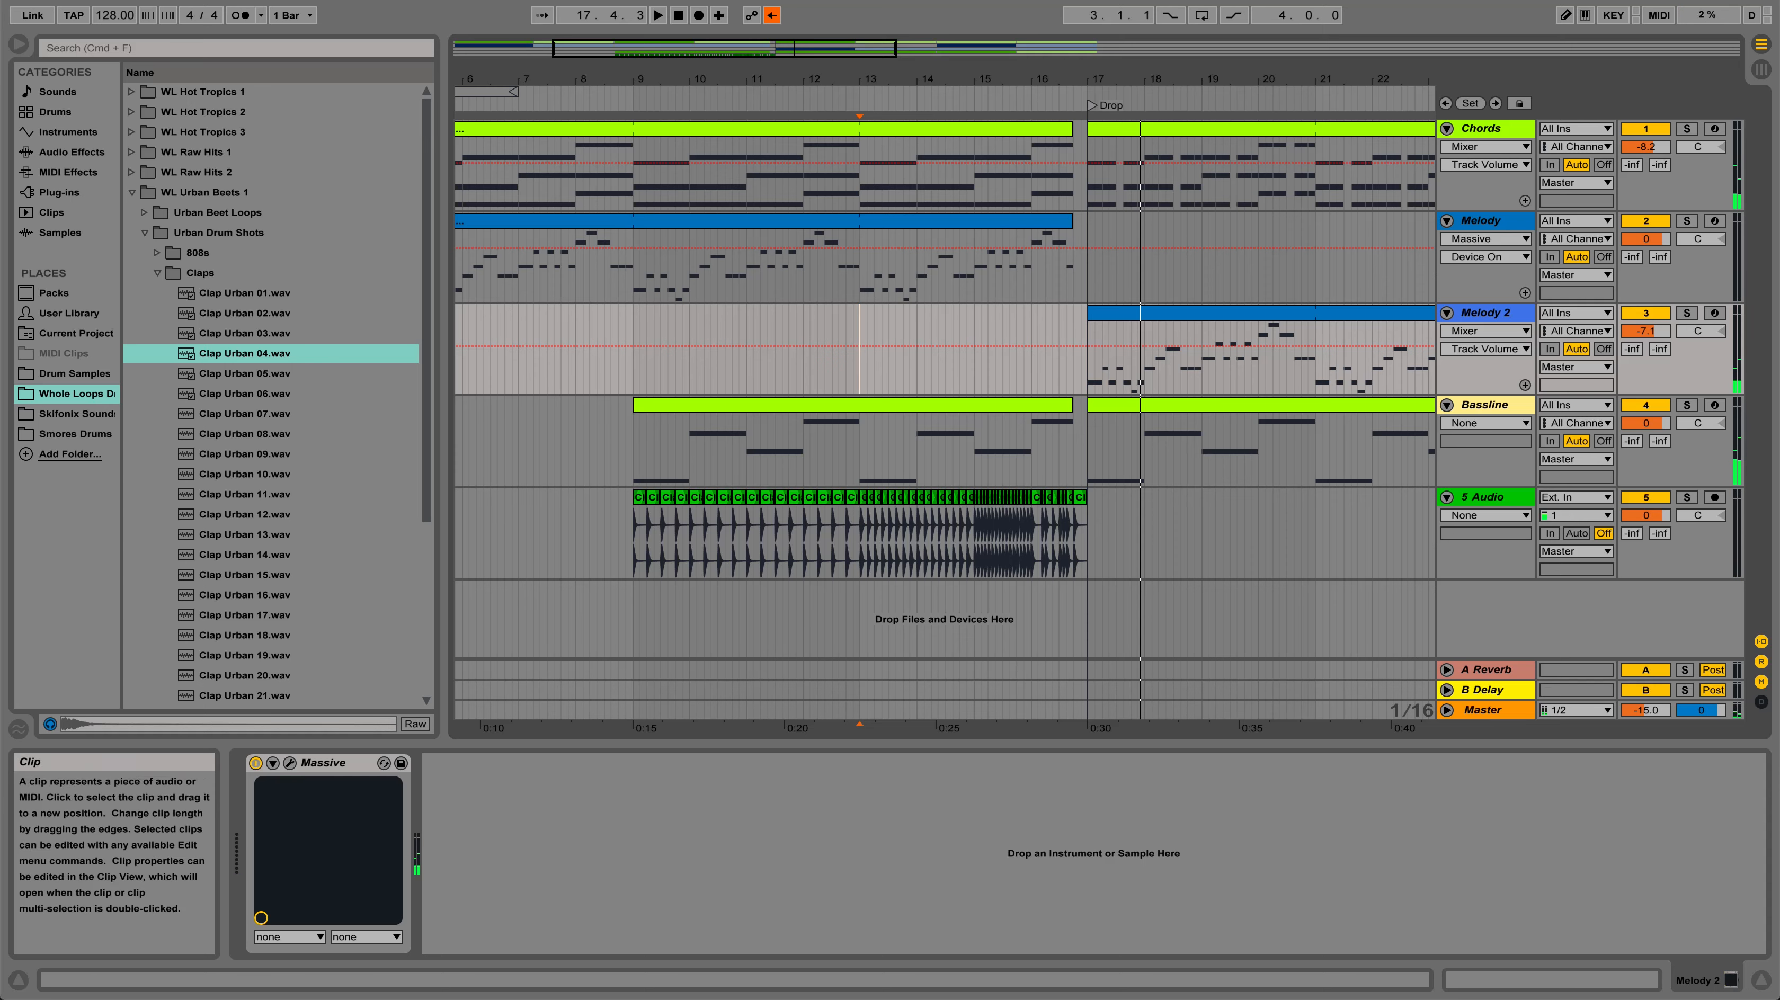
pyautogui.moveTo(1090, 82); pyautogui.dragTo(1046, 385)
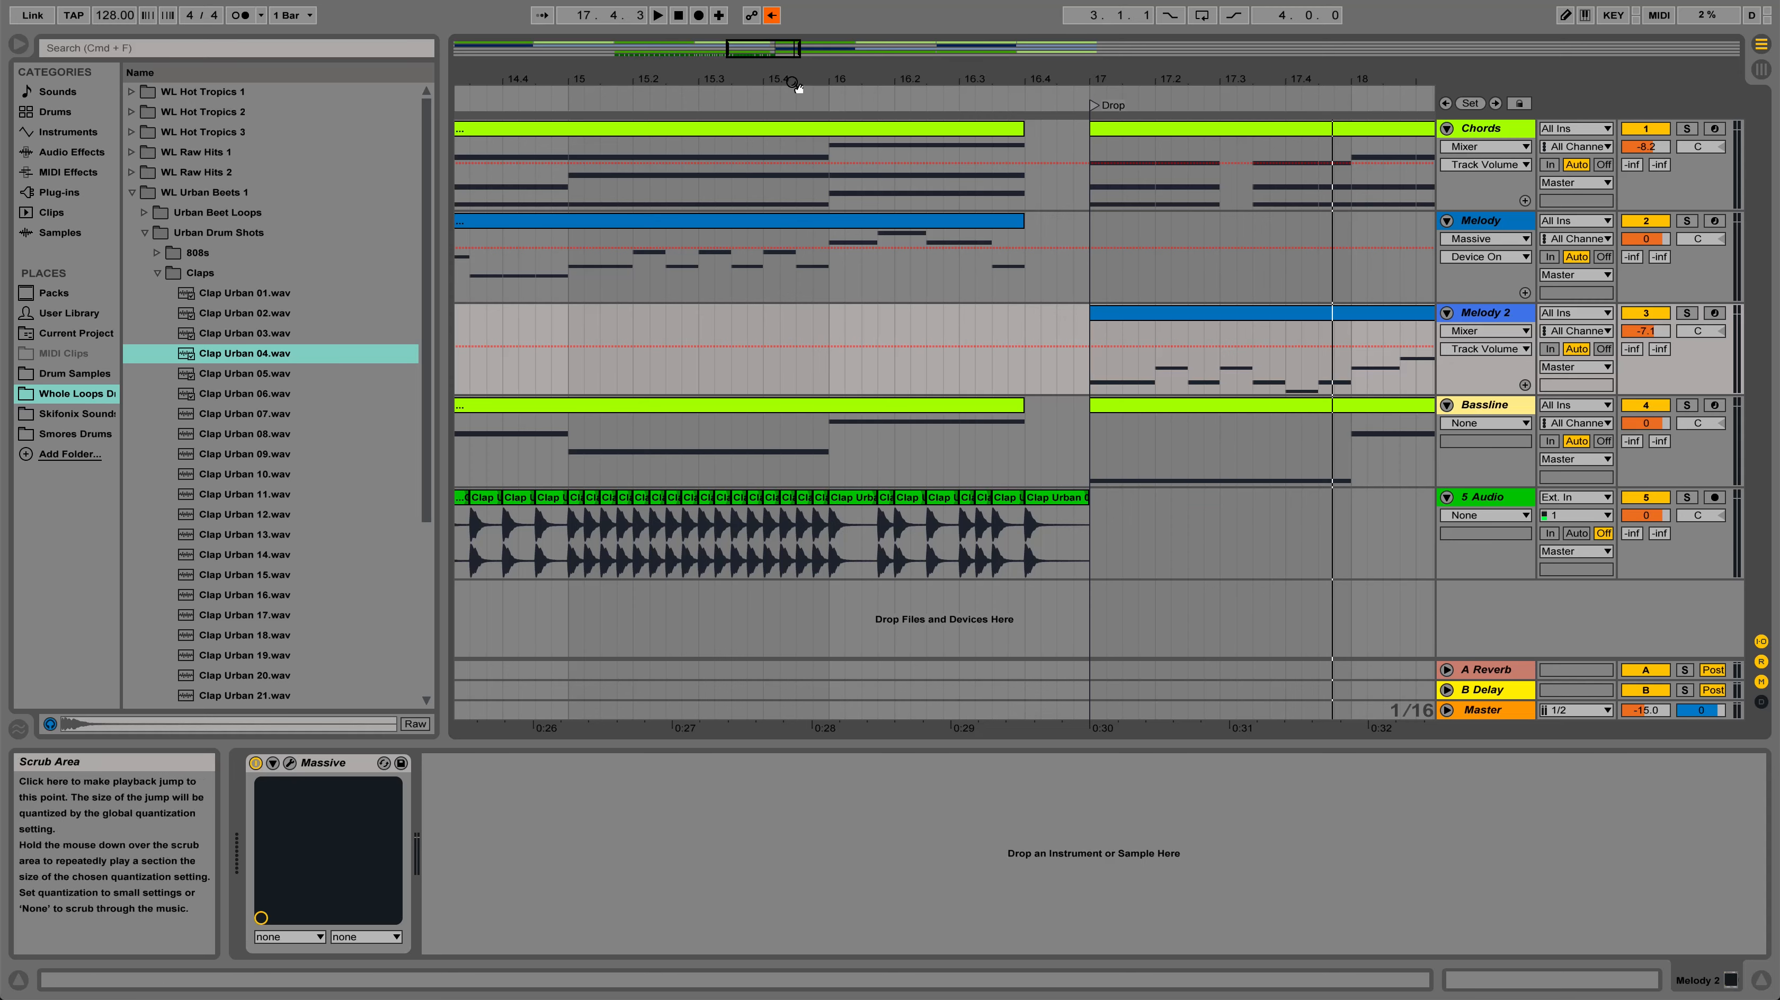
pyautogui.moveTo(795, 80); pyautogui.dragTo(795, 85)
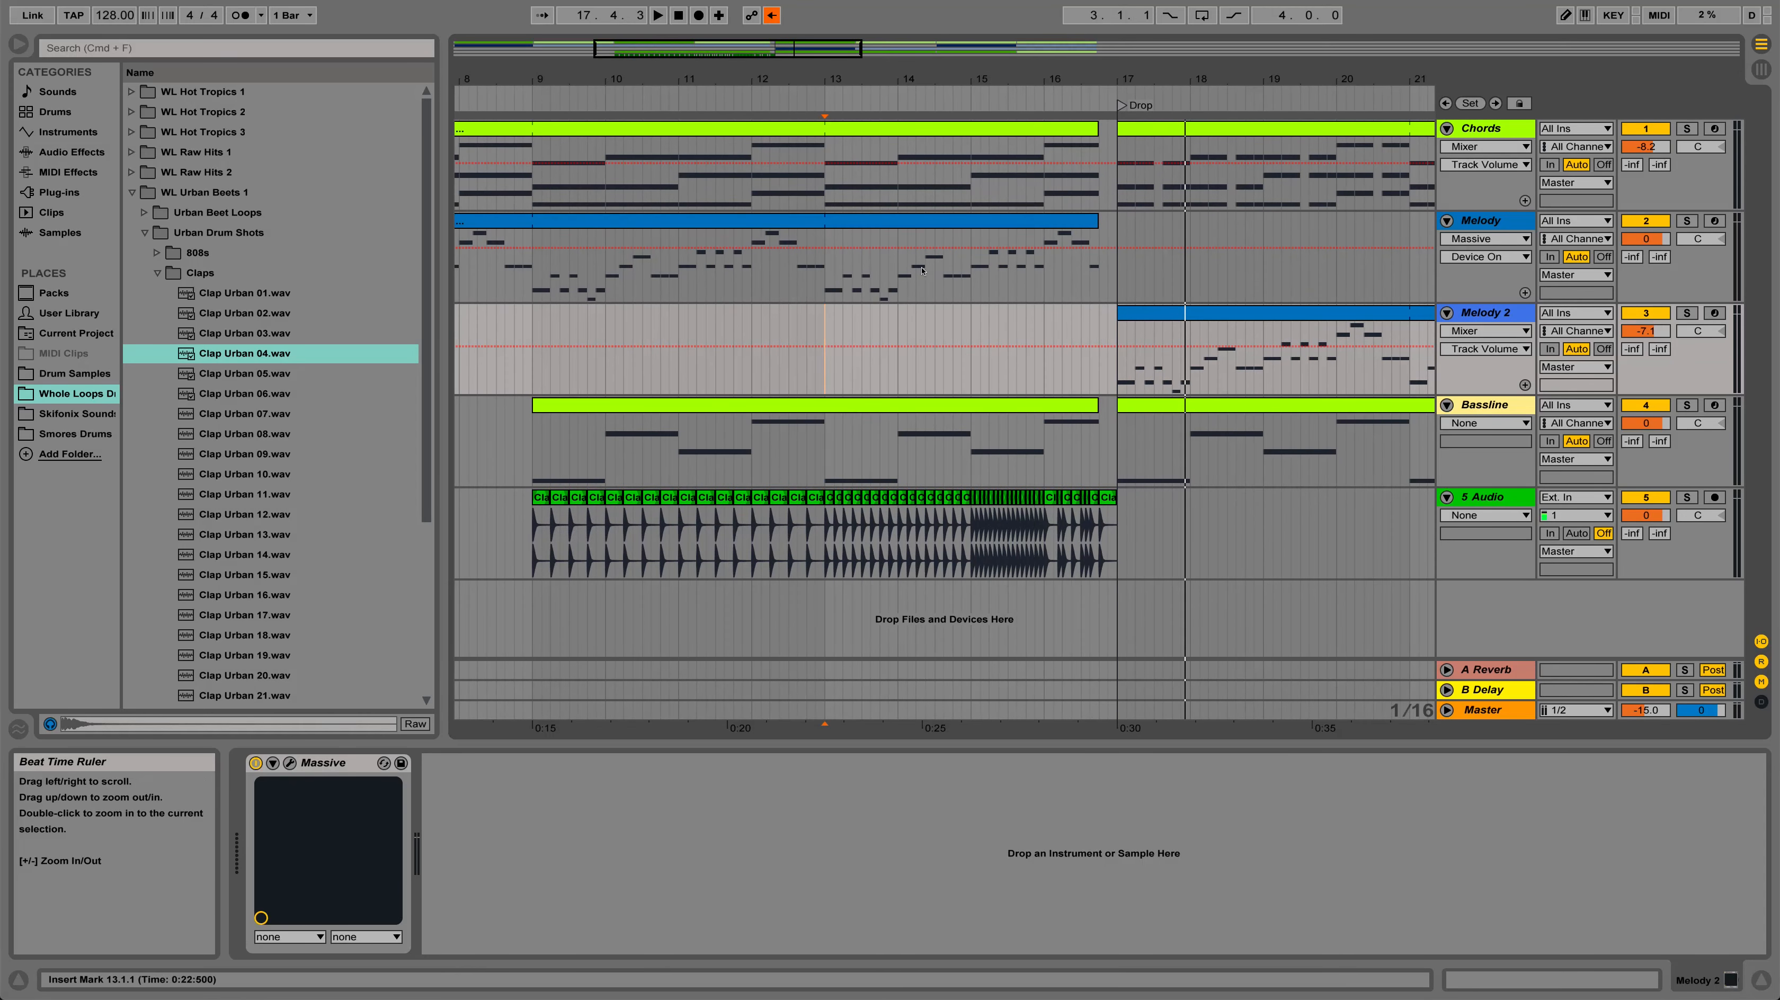